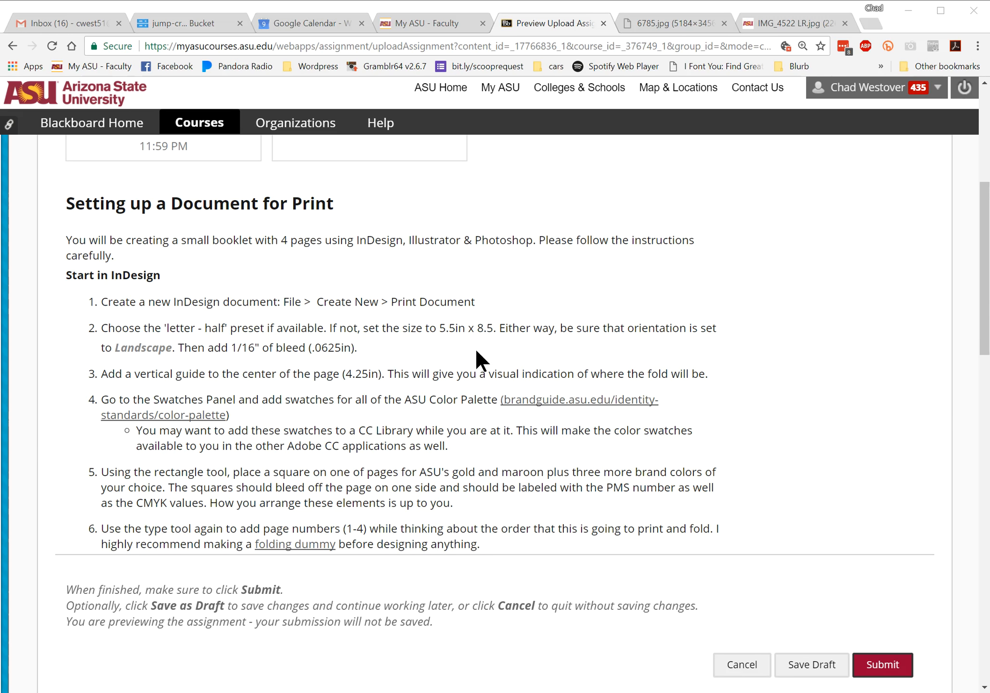
# Review the InDesign setup instructions on the assignment page and switch to InDesign
pyautogui.scroll(5, 464, 348)
pyautogui.scroll(-2, 465, 348)
pyautogui.scroll(-4, 466, 361)
pyautogui.hotkey('alt', 'Tab')
pyautogui.hotkey('alt', 'Tab')
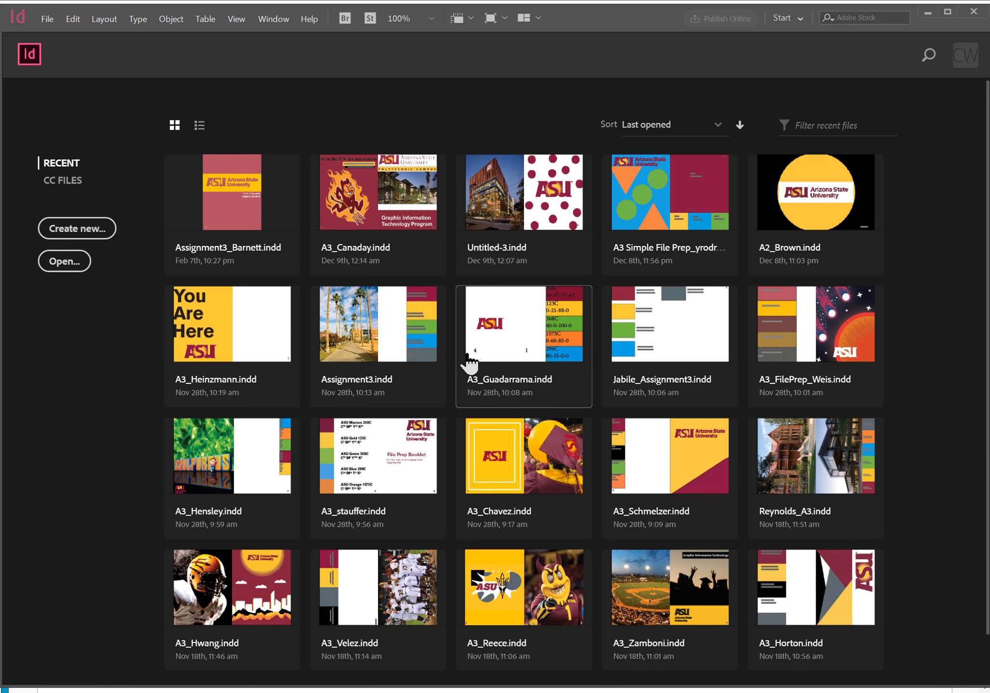
# Start a new print document from the Letter - Half preset in landscape orientation with inches as the units
pyautogui.click(68, 228)
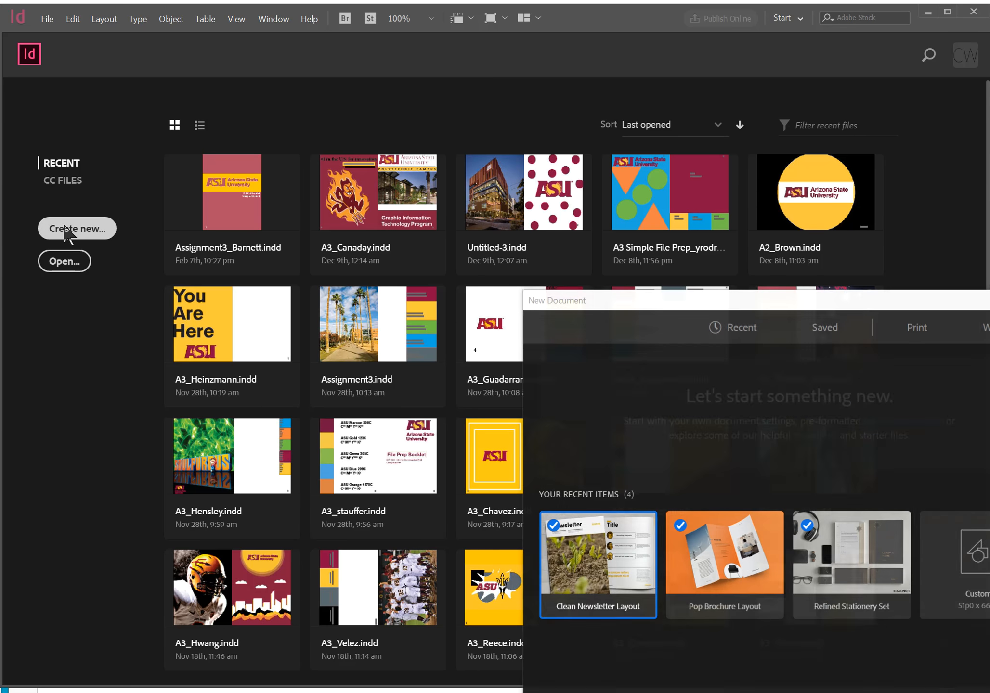
pyautogui.moveTo(671, 299); pyautogui.dragTo(296, 140)
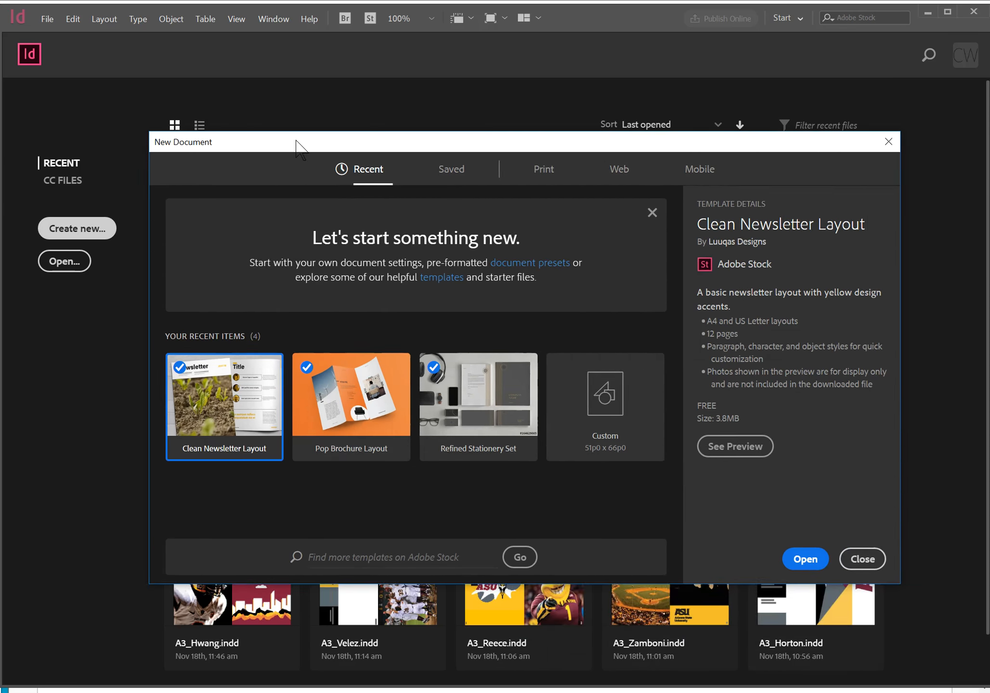
pyautogui.click(546, 175)
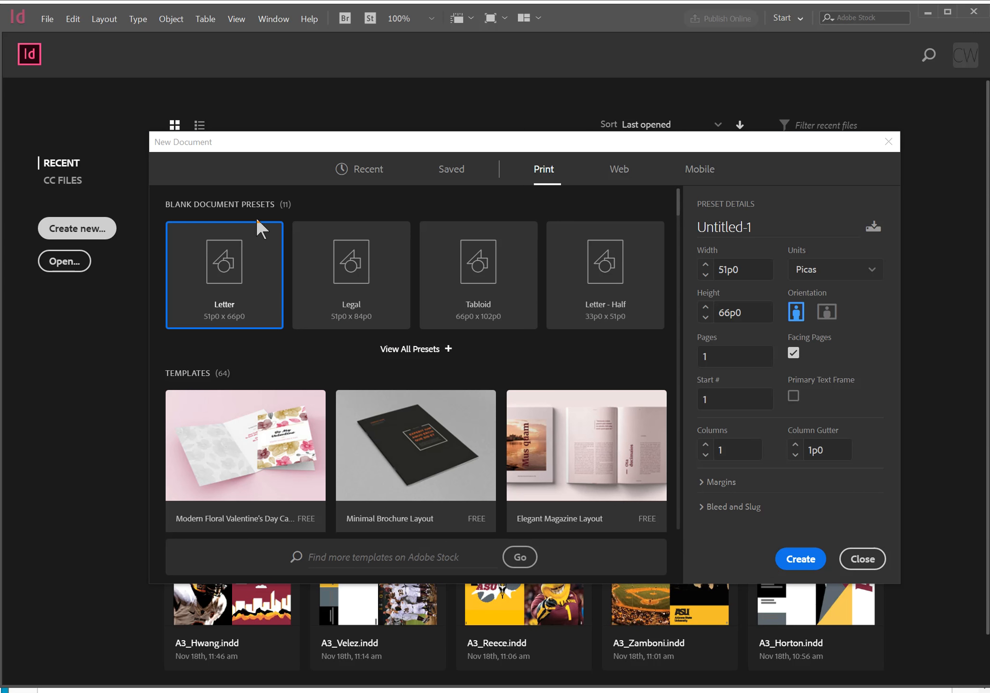
pyautogui.click(612, 311)
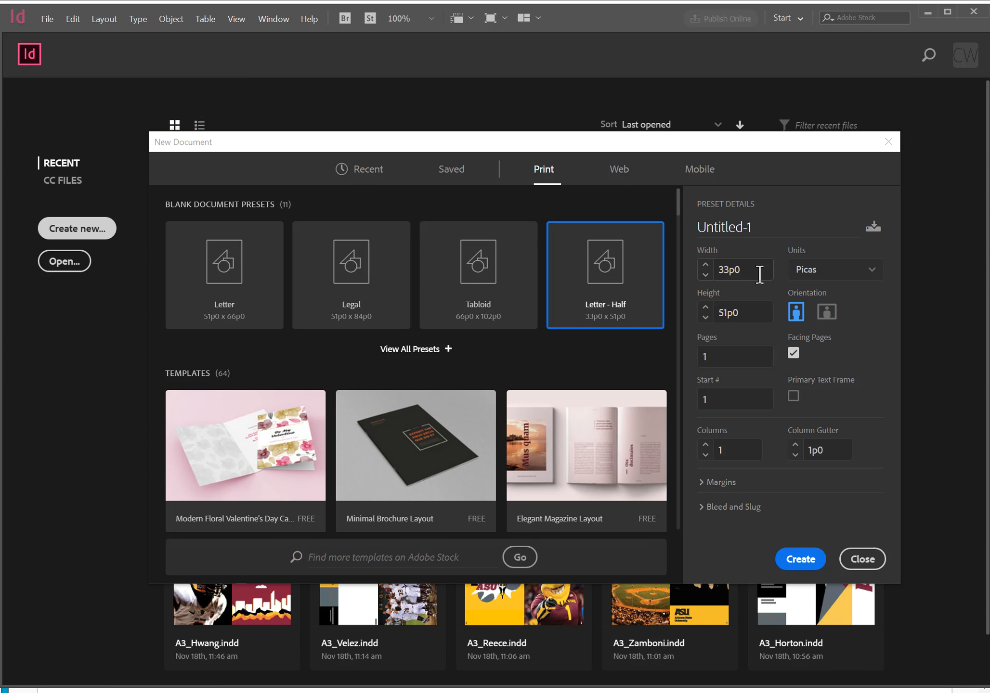
pyautogui.click(826, 316)
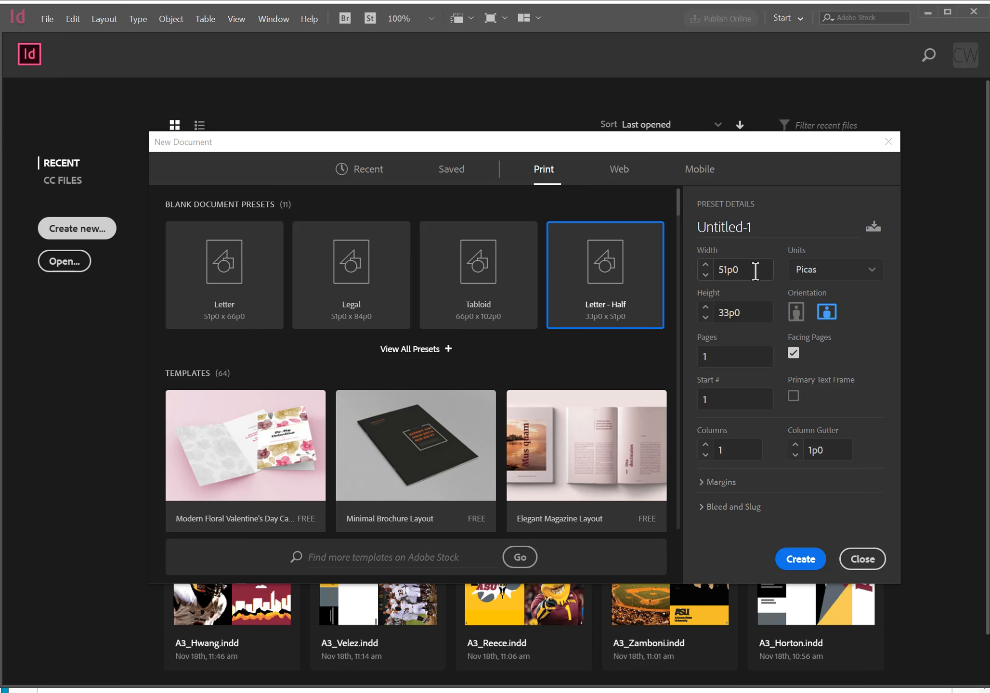
pyautogui.click(805, 272)
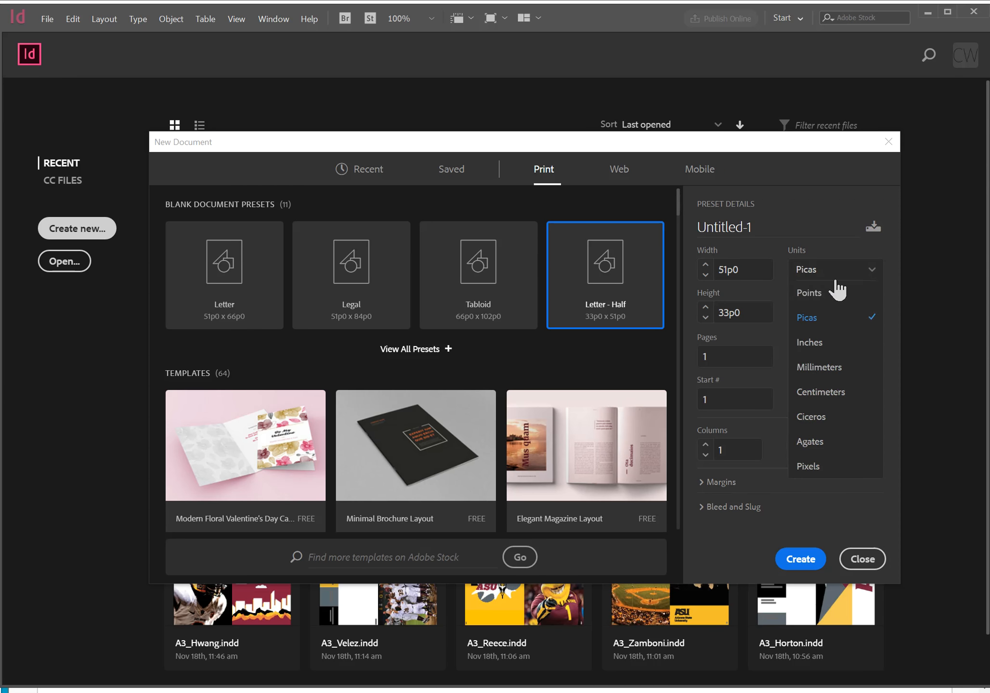
pyautogui.click(839, 345)
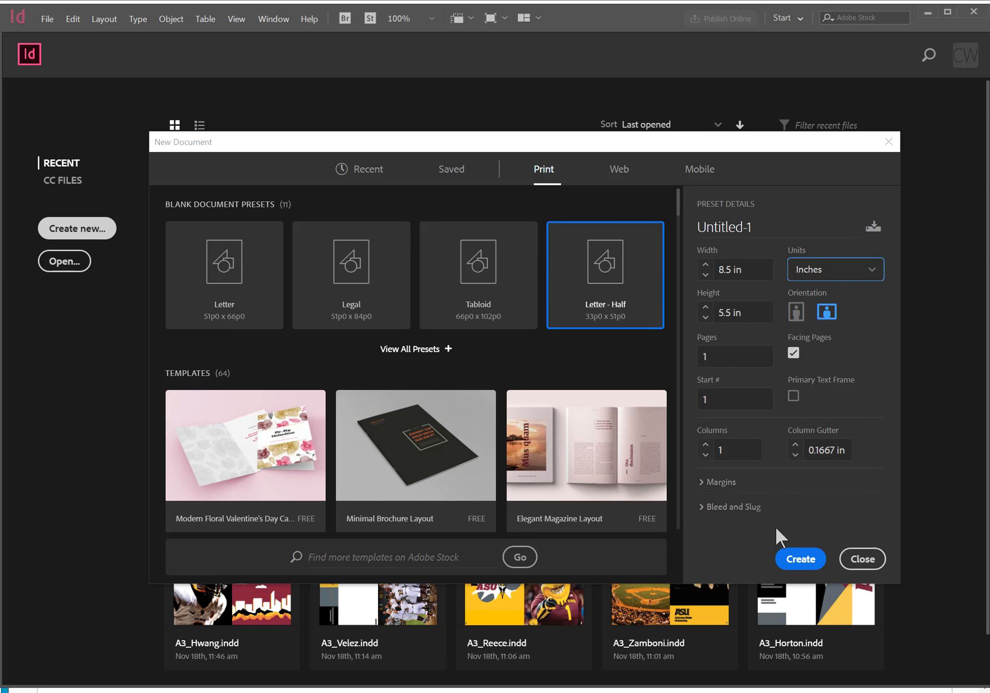
# Set a 0.0625 in bleed on all four sides and create the document
pyautogui.click(694, 509)
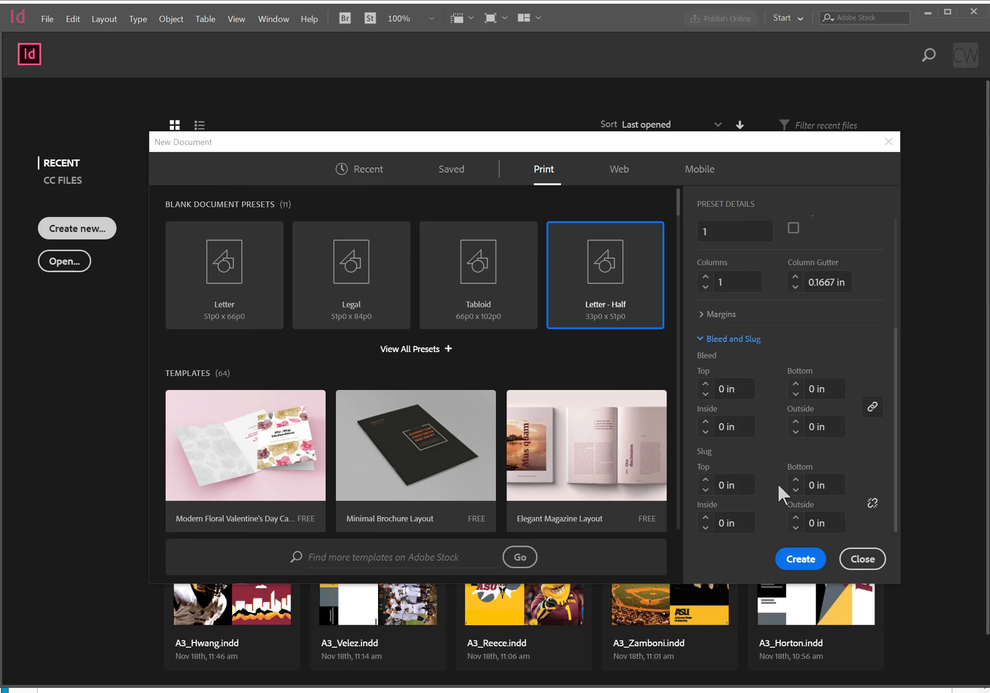
pyautogui.press('Tab')
pyautogui.write('.0625')
pyautogui.press('Tab')
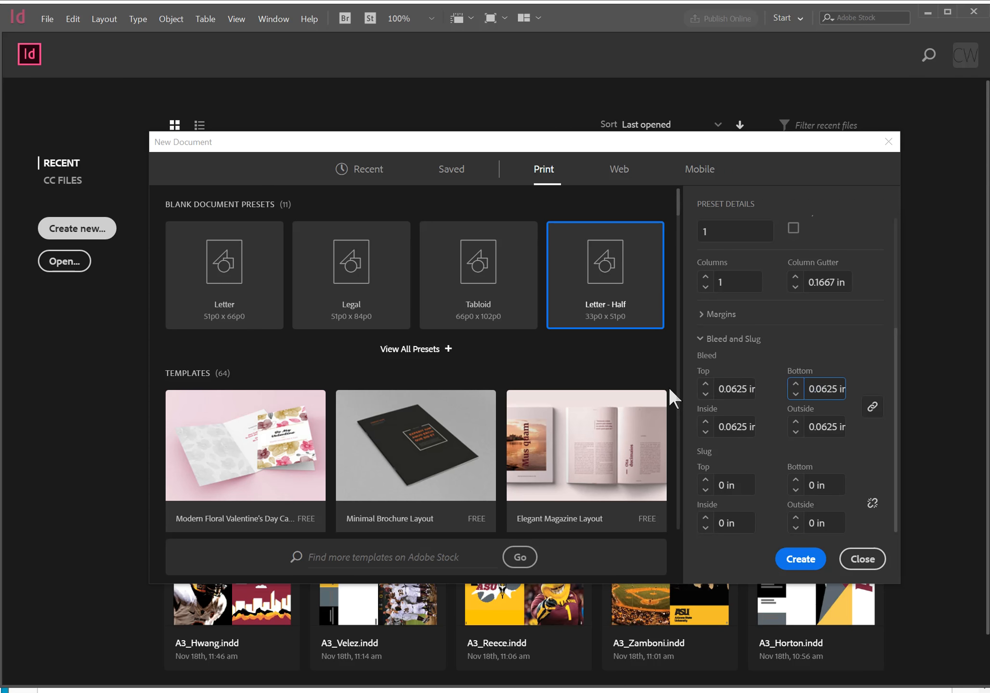
pyautogui.click(811, 558)
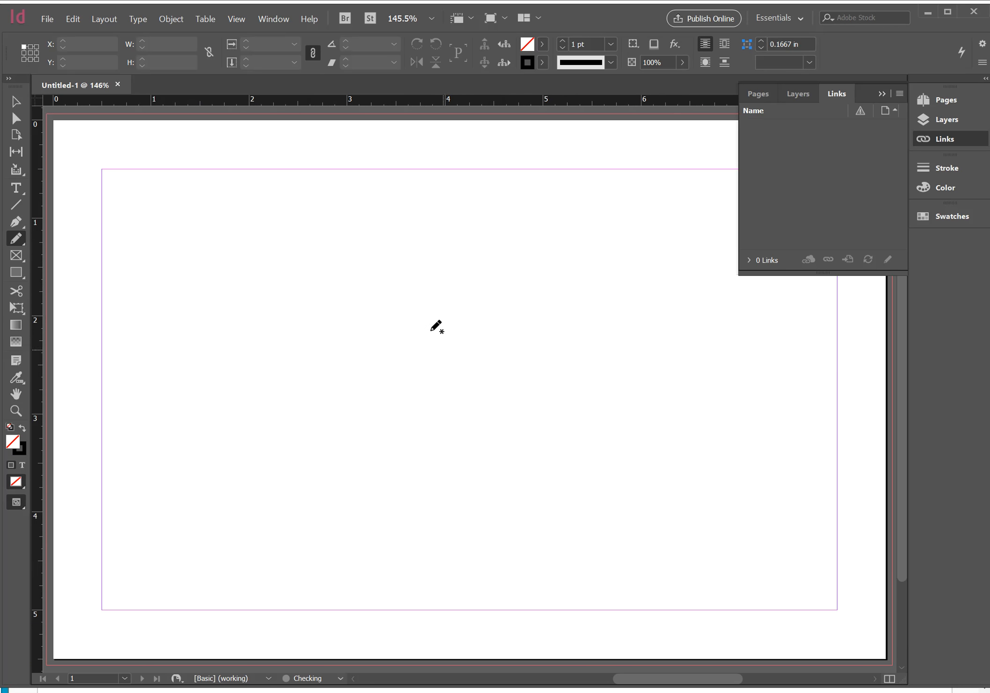
# Place a vertical guide at the center of page 1, at X 4.25 in
pyautogui.hotkey('ctrl', '-')
pyautogui.hotkey('ctrl', '-')
pyautogui.hotkey('ctrl', '-')
pyautogui.hotkey('ctrl', '-')
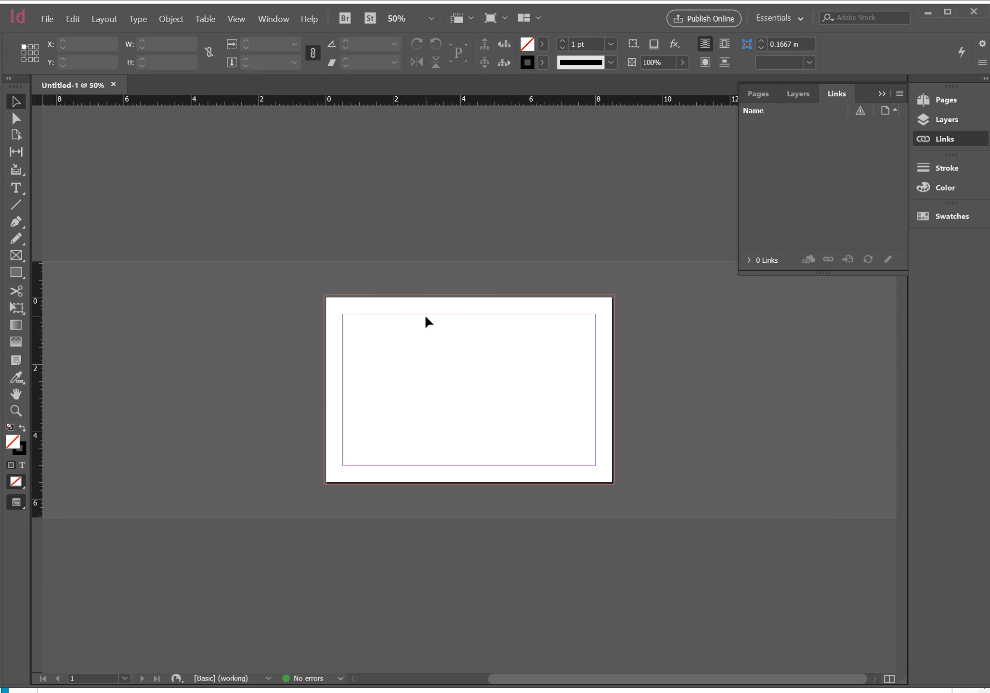
pyautogui.hotkey('ctrl', '=')
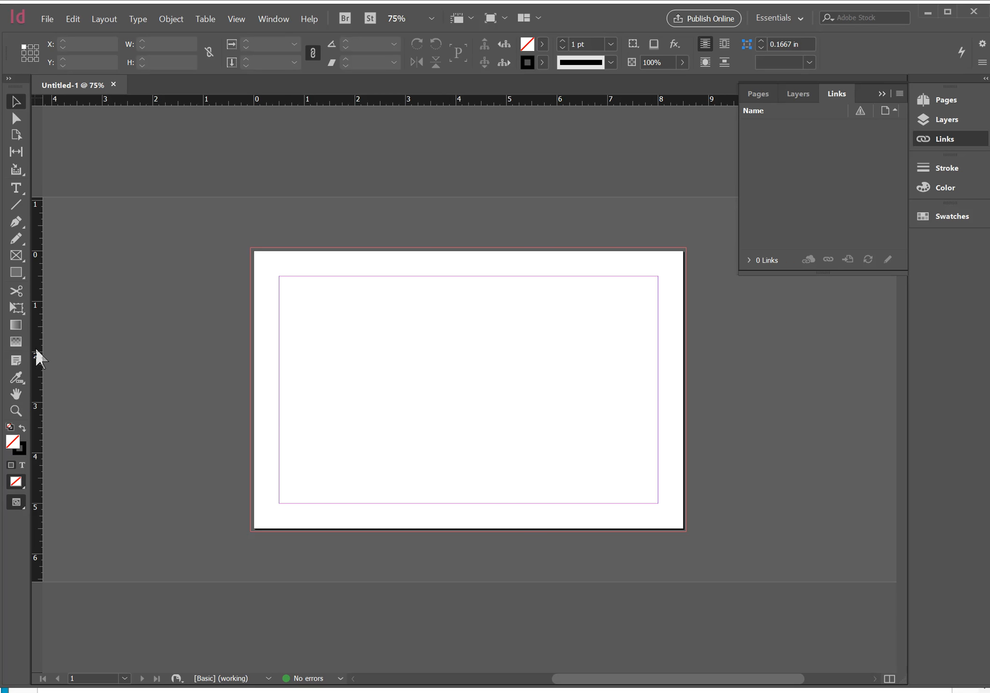
pyautogui.moveTo(36, 353); pyautogui.dragTo(468, 237)
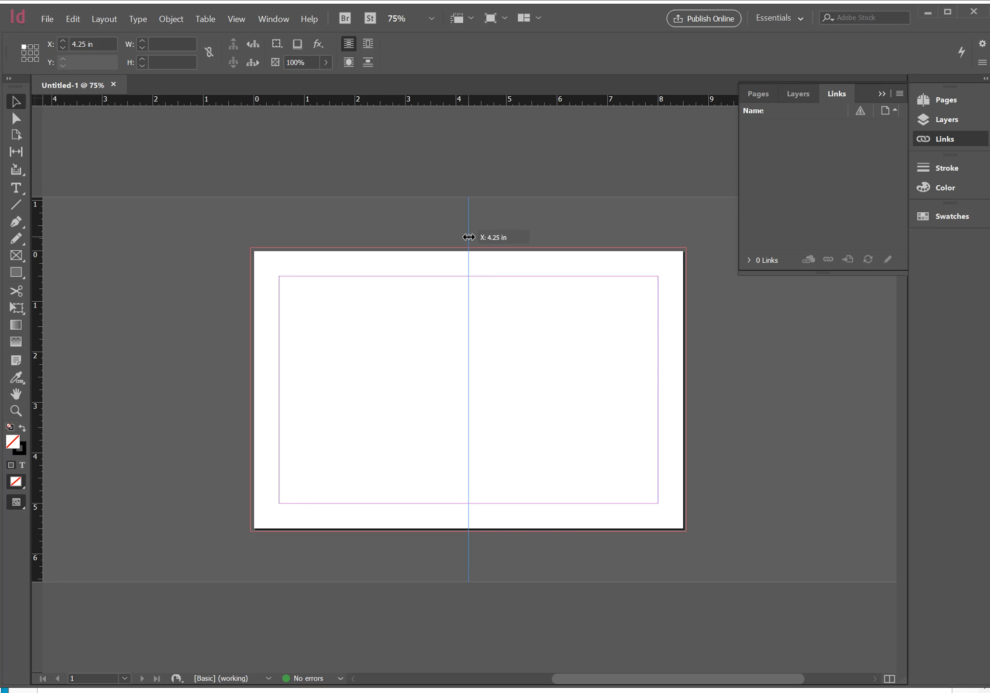
pyautogui.moveTo(468, 238); pyautogui.dragTo(469, 238)
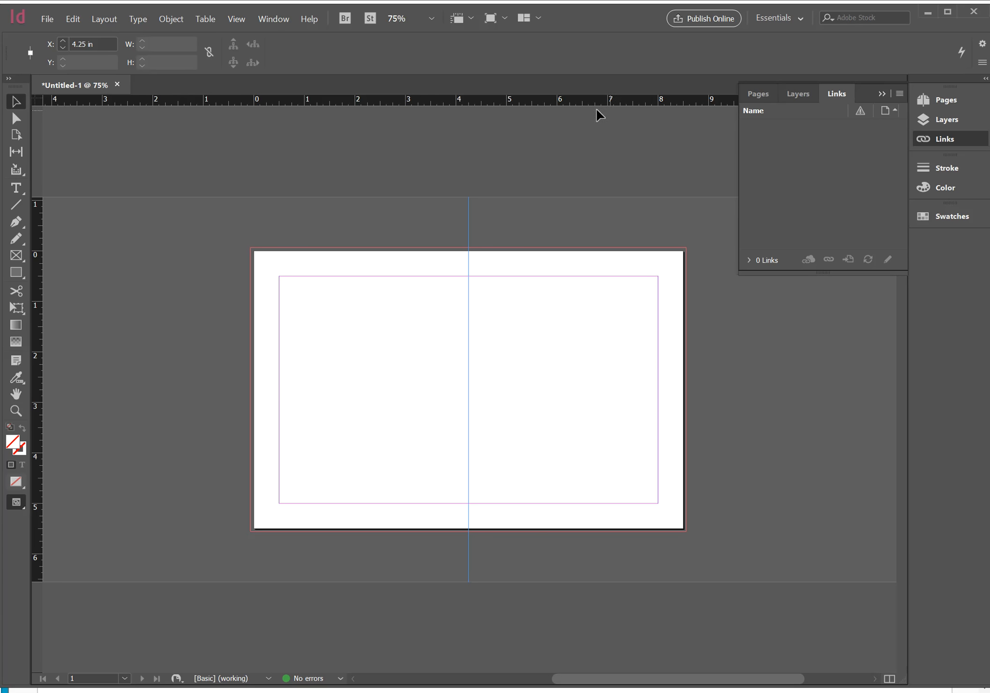
# Add a second page to the document after page 1
pyautogui.click(758, 93)
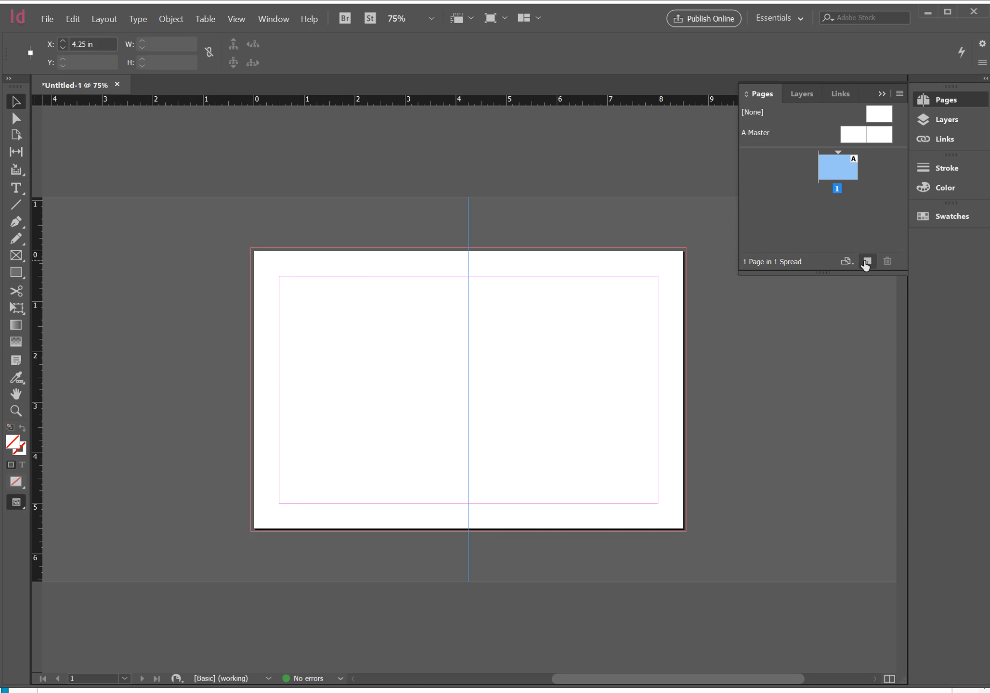
pyautogui.click(866, 261)
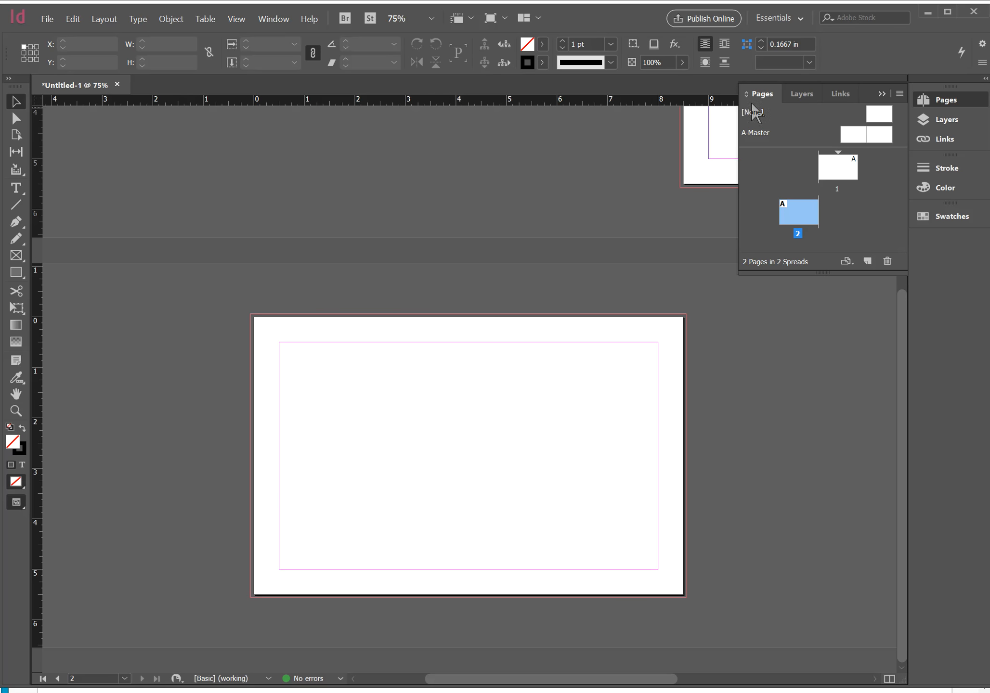
pyautogui.click(882, 96)
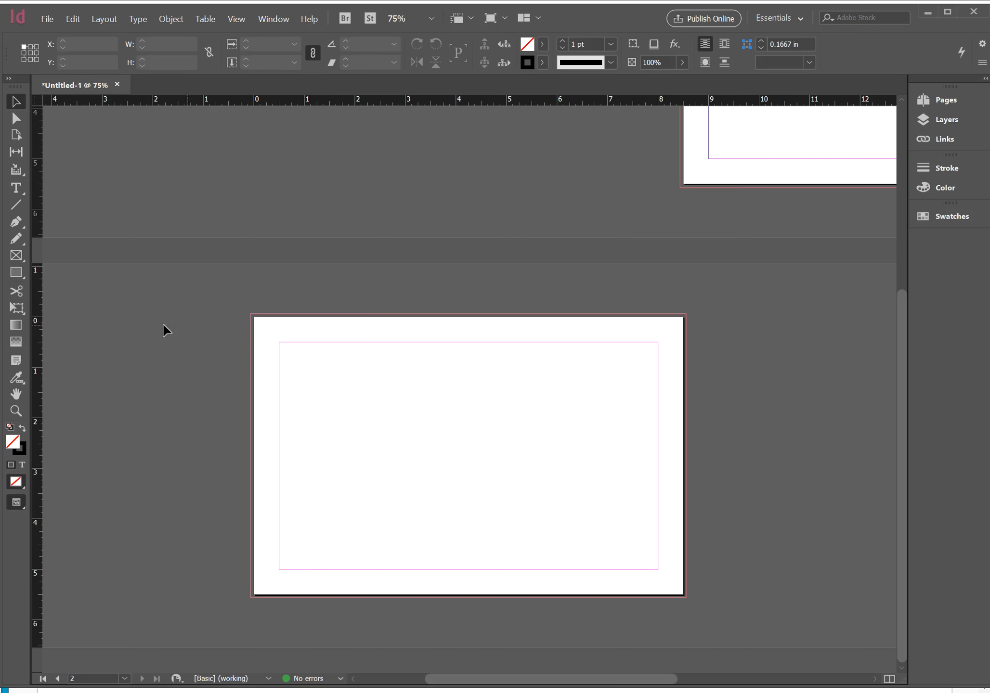
# Place a vertical guide at the center of page 2, at X 4.25 in, and deselect it
pyautogui.moveTo(36, 327); pyautogui.dragTo(468, 294)
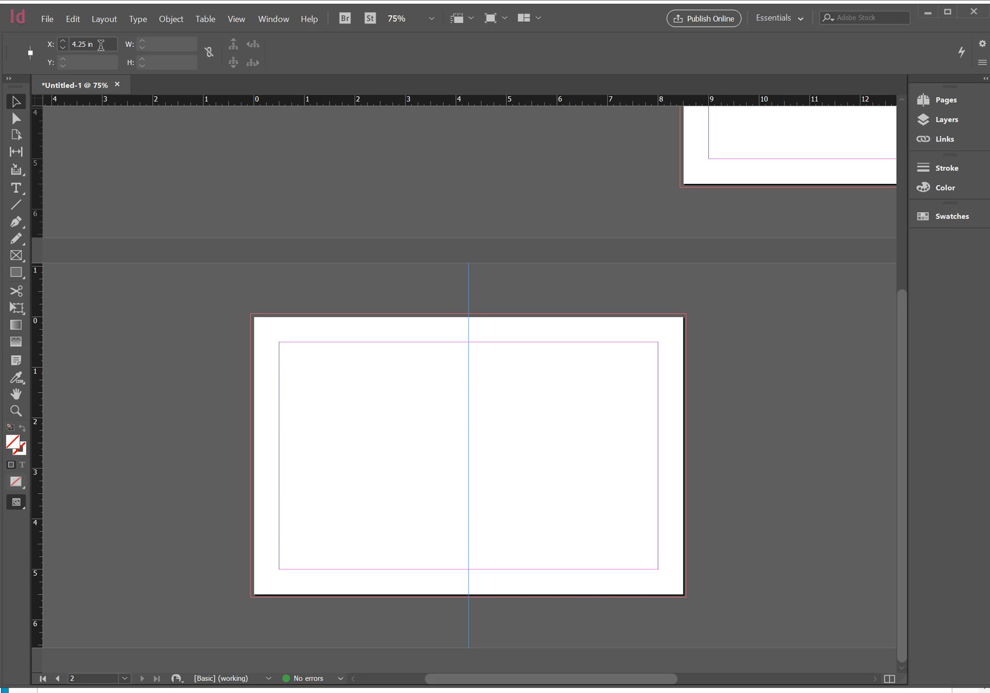
pyautogui.click(87, 43)
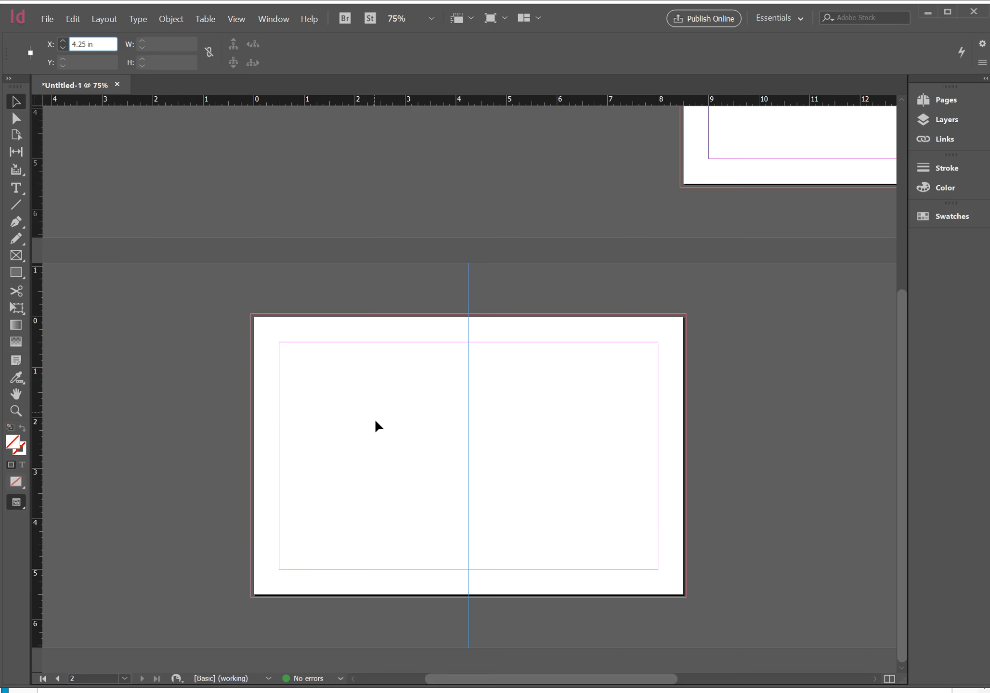
pyautogui.hotkey('ctrl', '-')
pyautogui.hotkey('ctrl', '-')
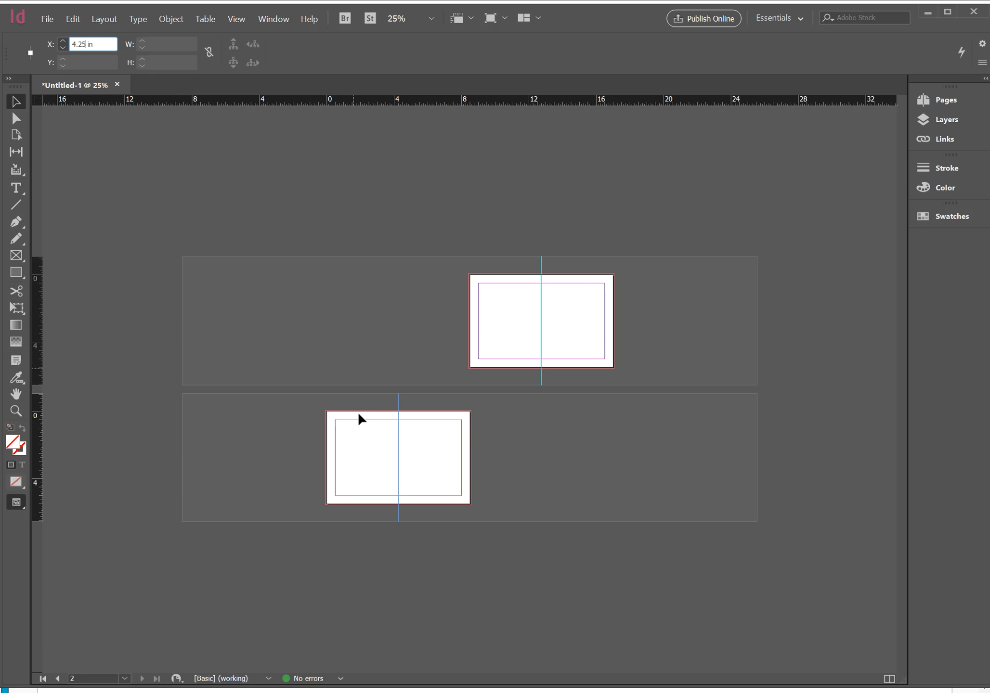
pyautogui.click(538, 497)
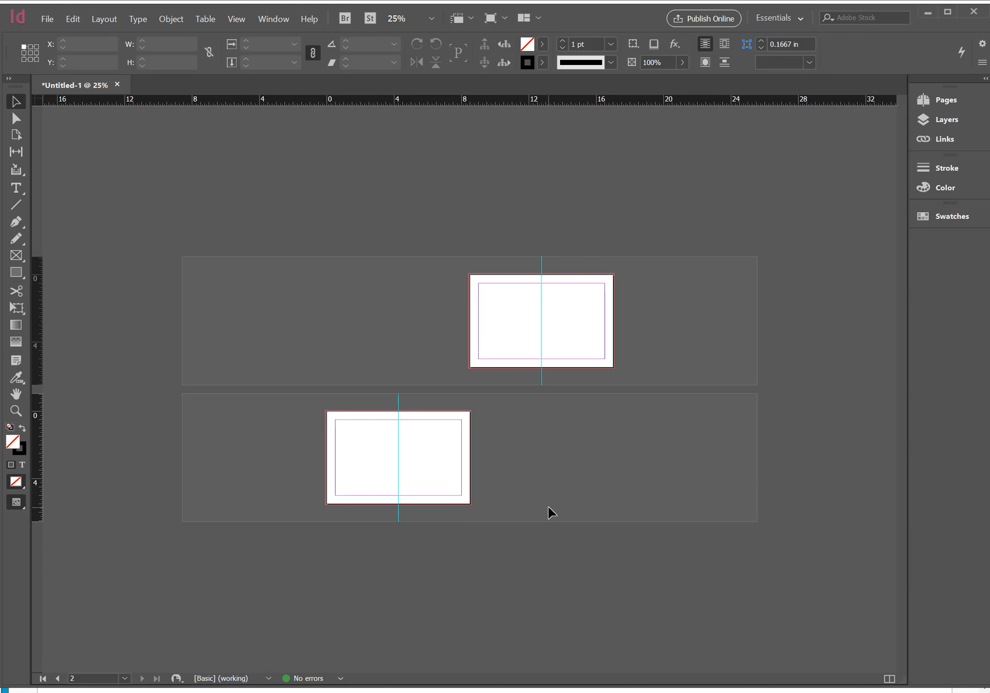
# Switch to the assignment page in Chrome and open the ASU color palette link given in instruction 4
pyautogui.hotkey('alt', 'Tab')
pyautogui.press('Tab')
pyautogui.press('Tab')
pyautogui.press('Tab')
pyautogui.press('Tab')
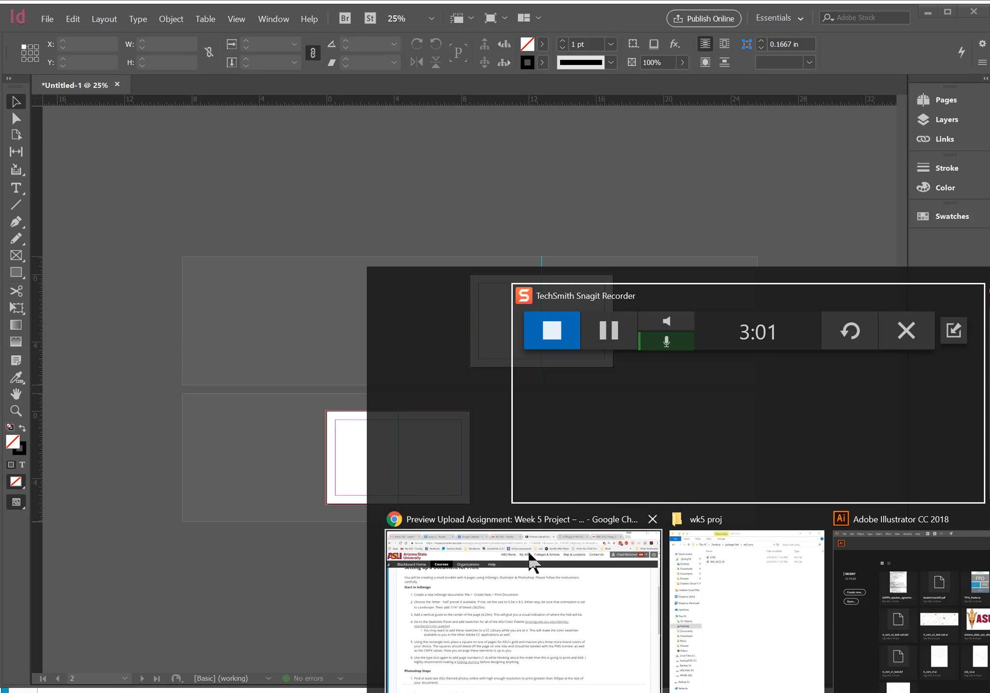
pyautogui.click(552, 515)
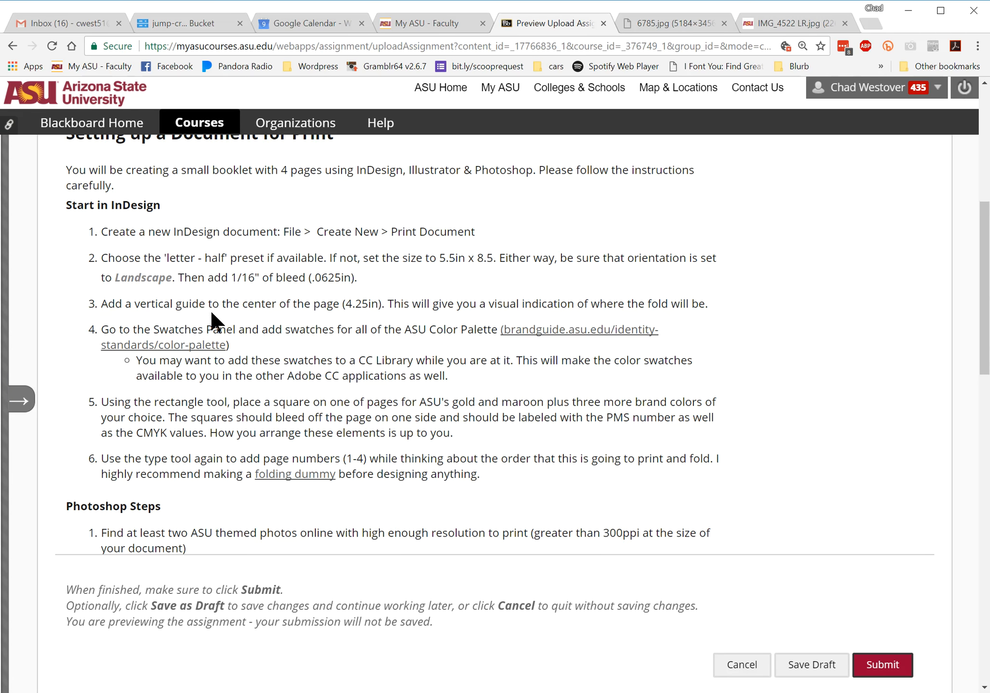
pyautogui.moveTo(261, 332); pyautogui.dragTo(355, 337)
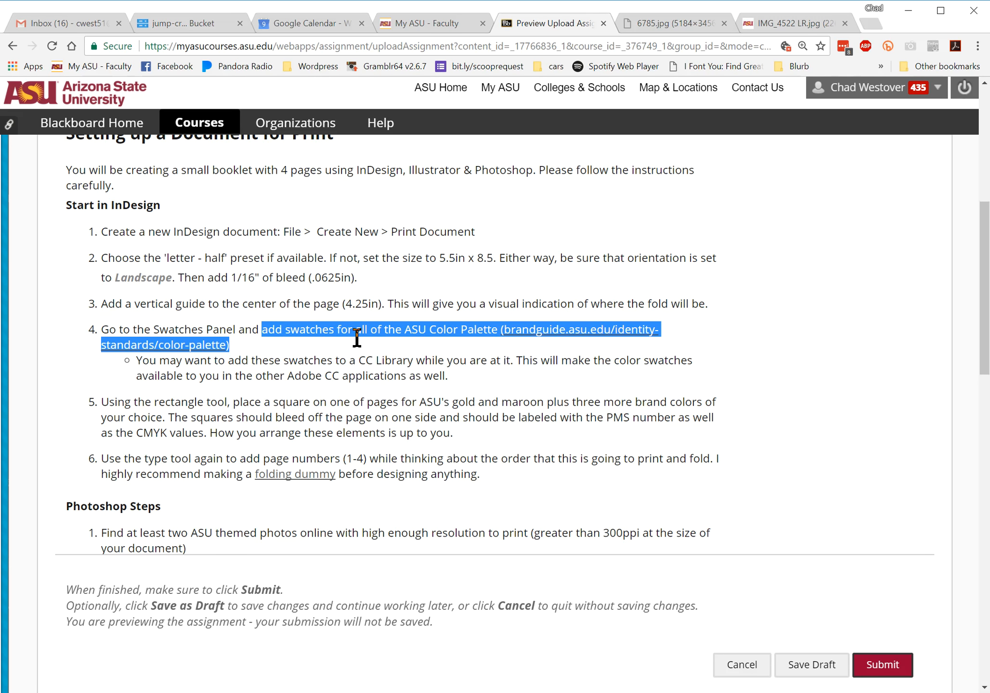
pyautogui.click(405, 358)
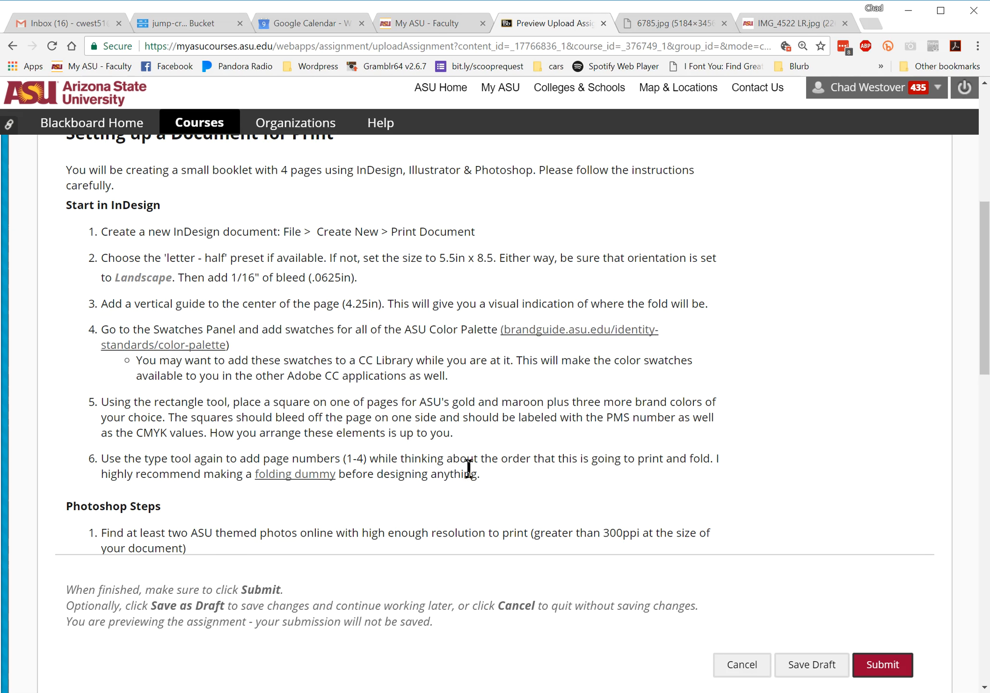
pyautogui.click(627, 334)
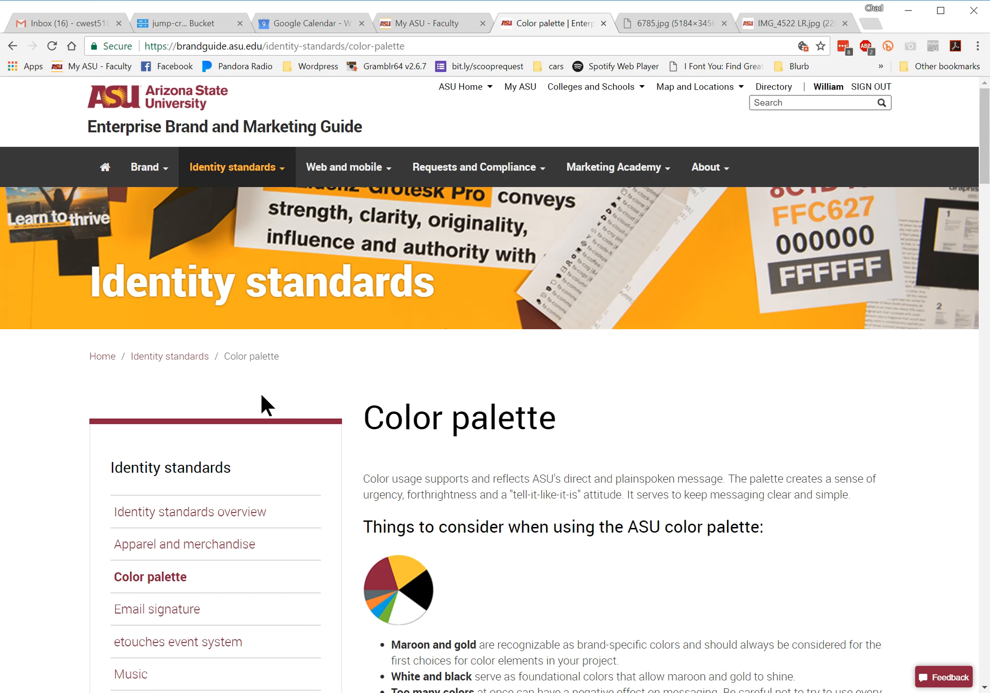
# Go to the Enterprise Brand and Marketing Guide home page and open the Color palette page from there
pyautogui.scroll(-1, 677, 480)
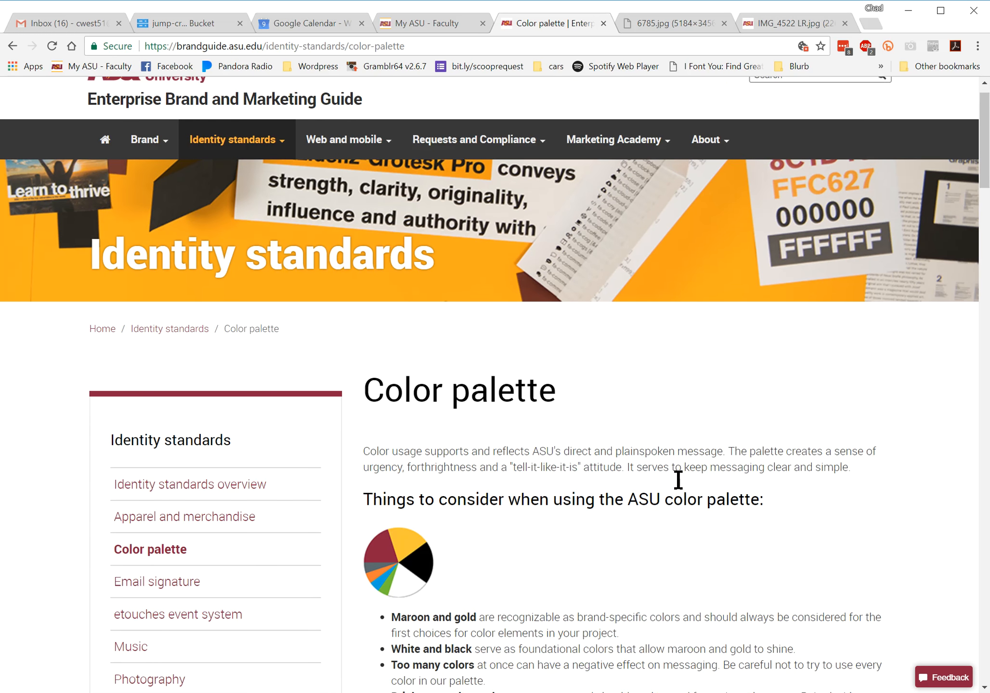
pyautogui.scroll(-1, 677, 476)
pyautogui.scroll(3, 676, 476)
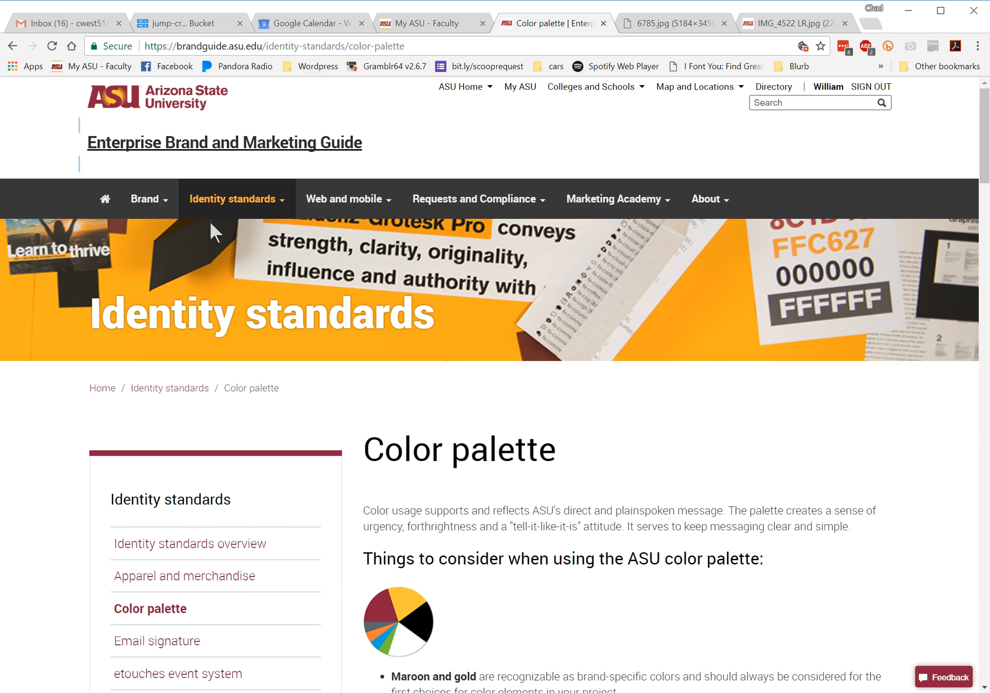
pyautogui.click(214, 147)
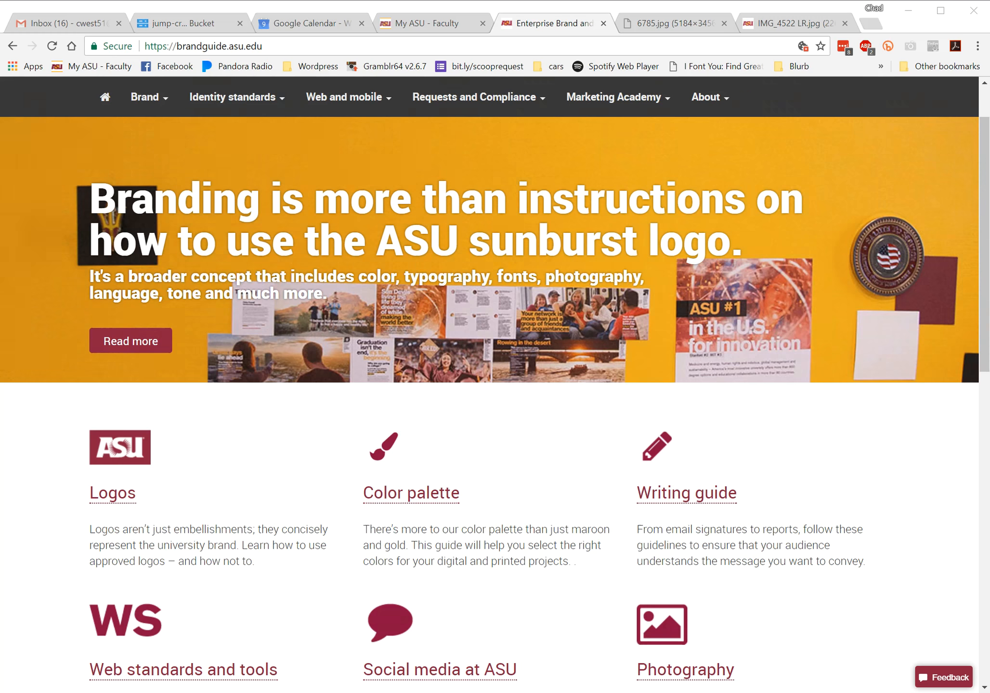
pyautogui.scroll(2, 570, 539)
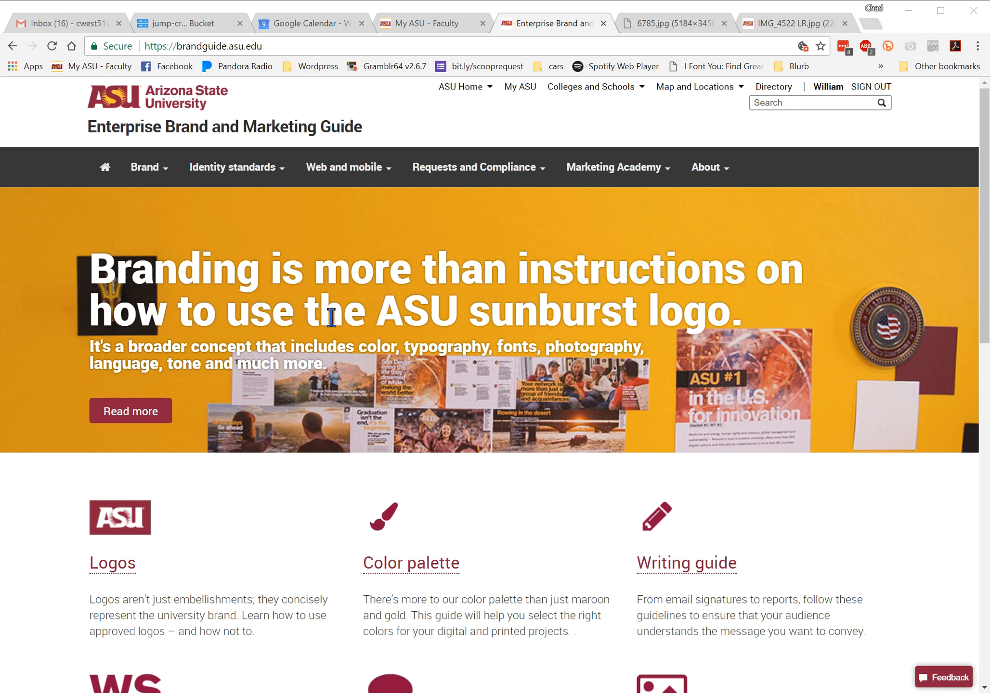
pyautogui.click(409, 576)
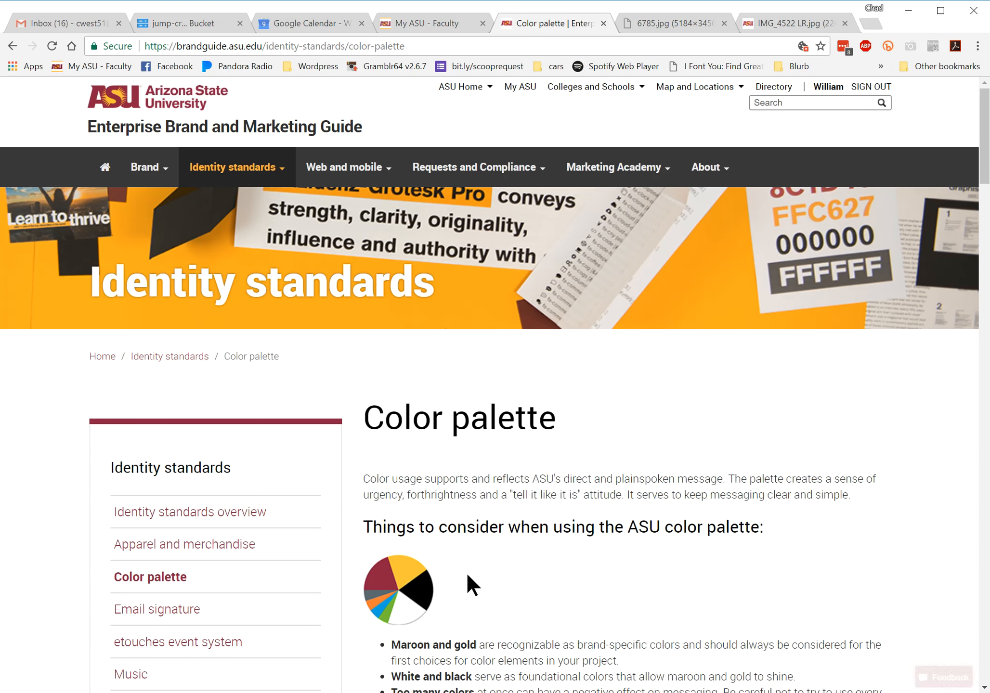
# Find the primary colors on the Color palette page and highlight the CMYK values of ASU Maroon 208C
pyautogui.scroll(-7, 465, 573)
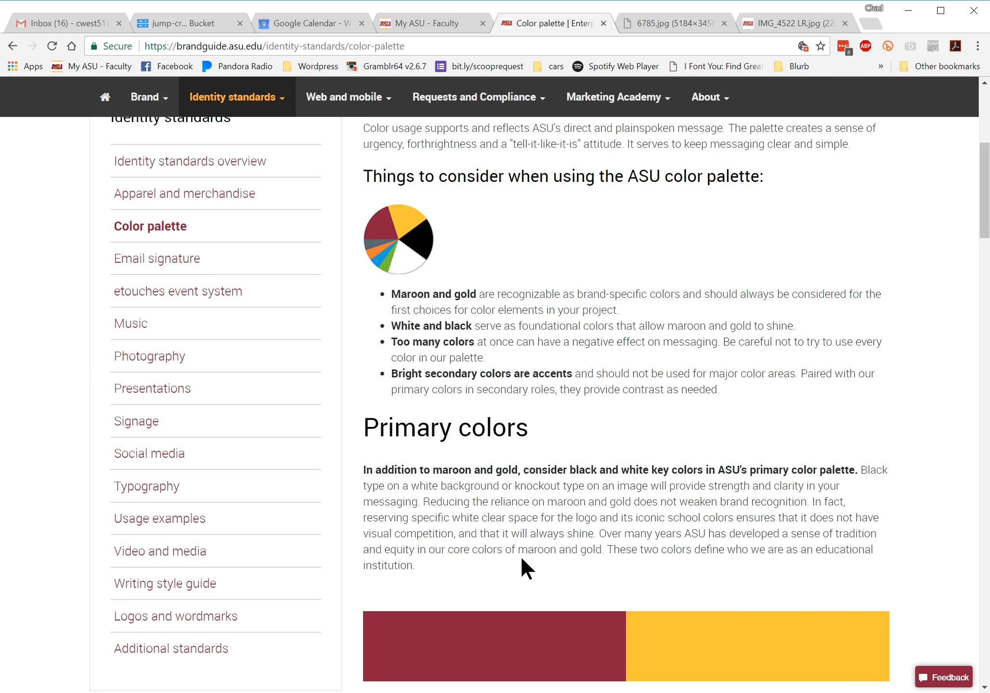
pyautogui.scroll(-9, 522, 559)
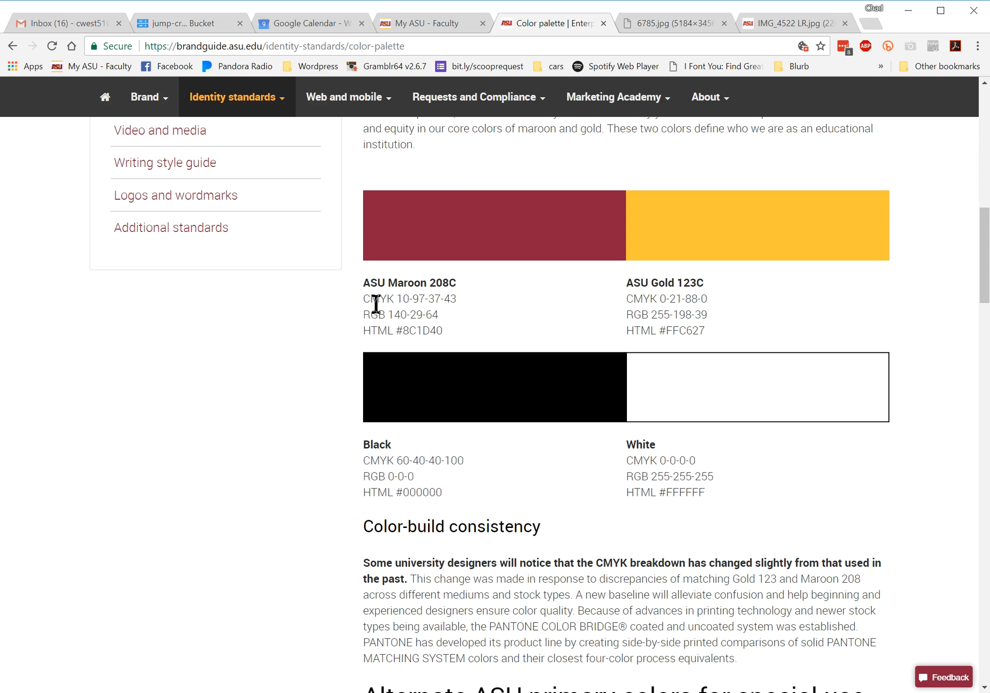
pyautogui.moveTo(367, 299); pyautogui.dragTo(456, 307)
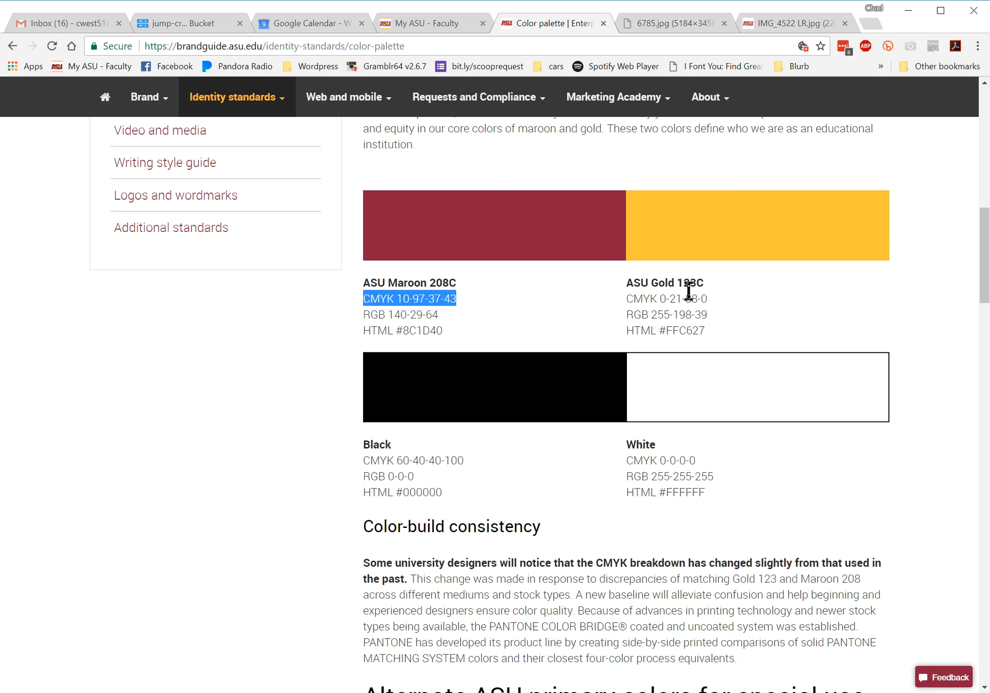
# Find the secondary colors on the Color palette page and highlight the CMYK values of ASU Green 368C
pyautogui.scroll(-15, 567, 430)
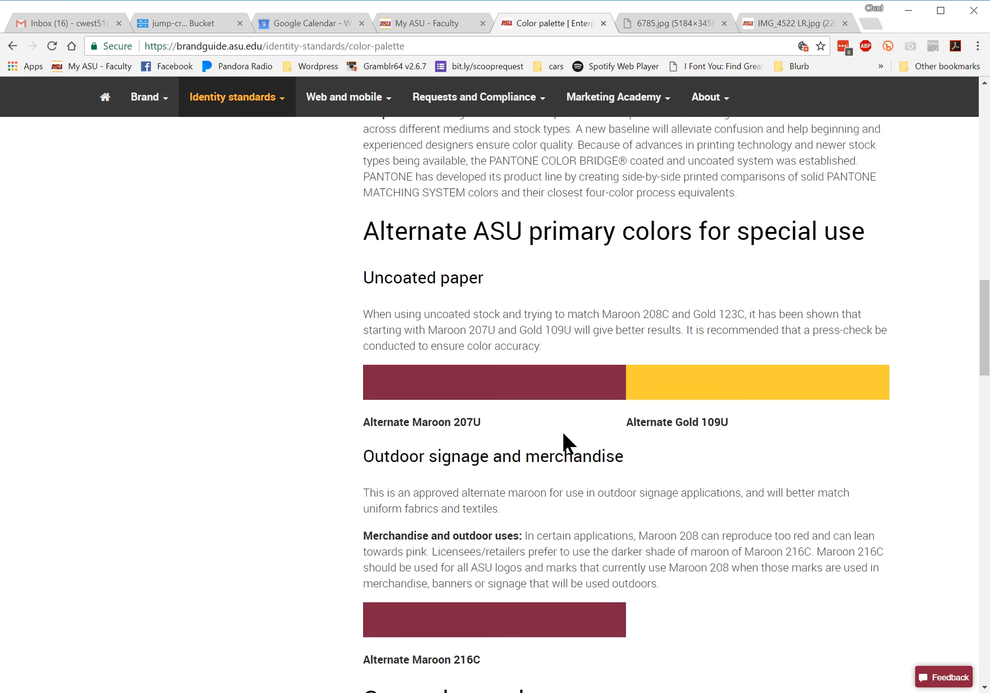
pyautogui.scroll(-2, 562, 430)
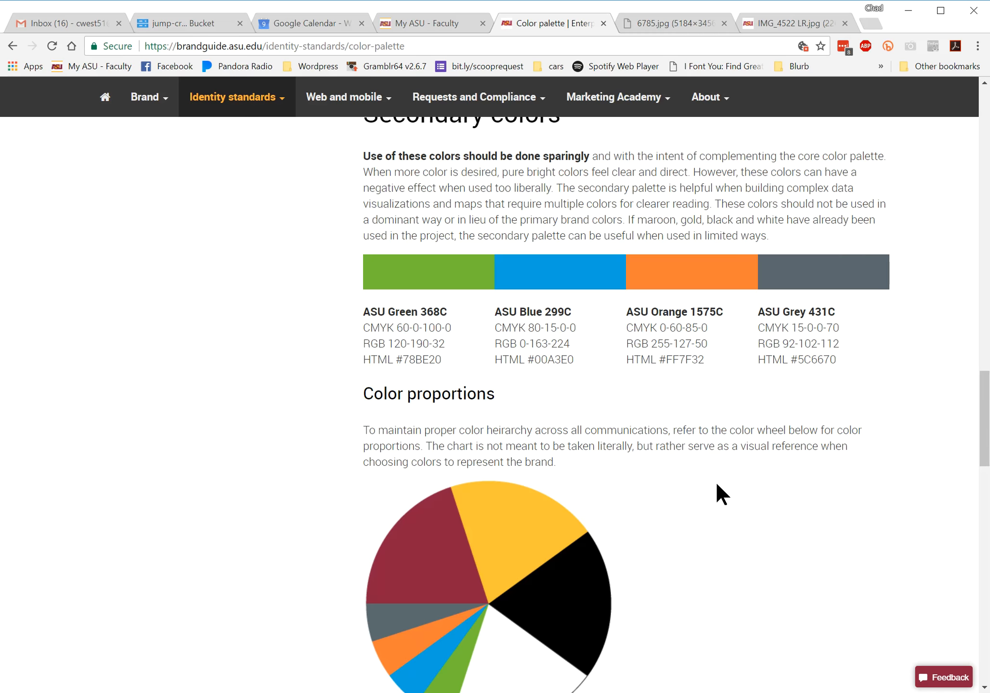
pyautogui.scroll(5, 710, 482)
pyautogui.scroll(-5, 710, 482)
pyautogui.moveTo(453, 327); pyautogui.dragTo(362, 329)
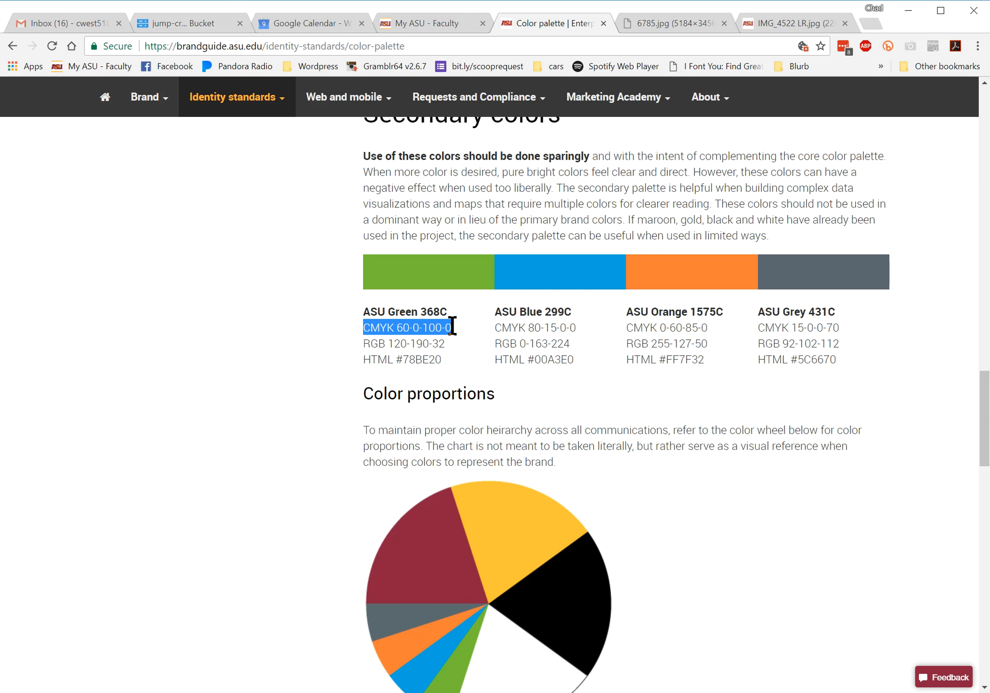
# Switch to InDesign, set the fill color to C 60, M 0, Y 100, K 0 and add it as a CMYK swatch
pyautogui.hotkey('alt', 'Tab')
pyautogui.hotkey('alt', 'Tab')
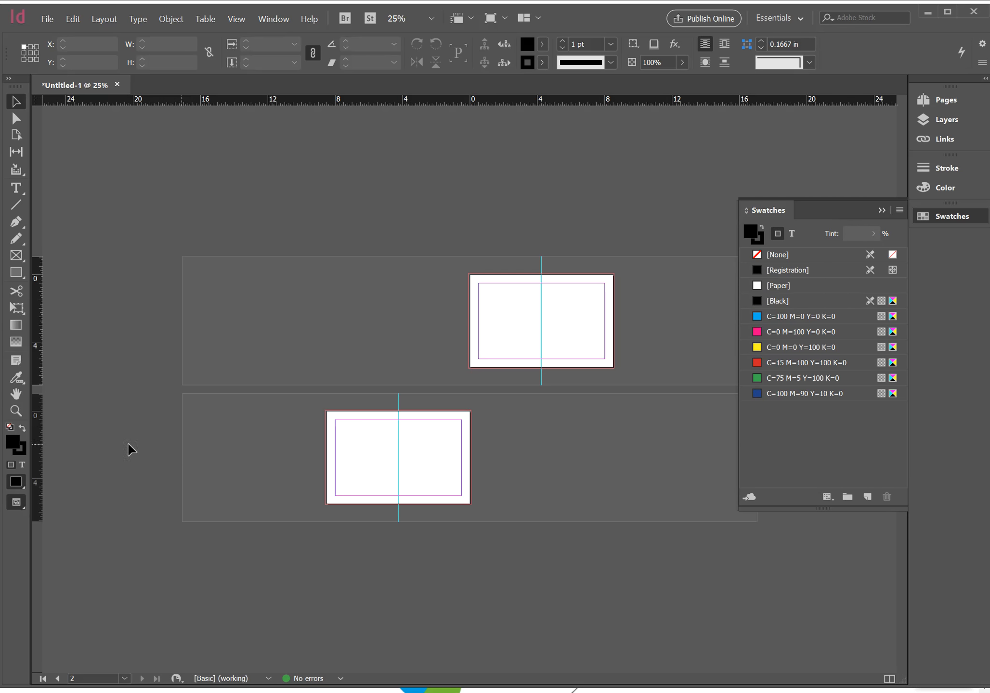
pyautogui.doubleClick(14, 443)
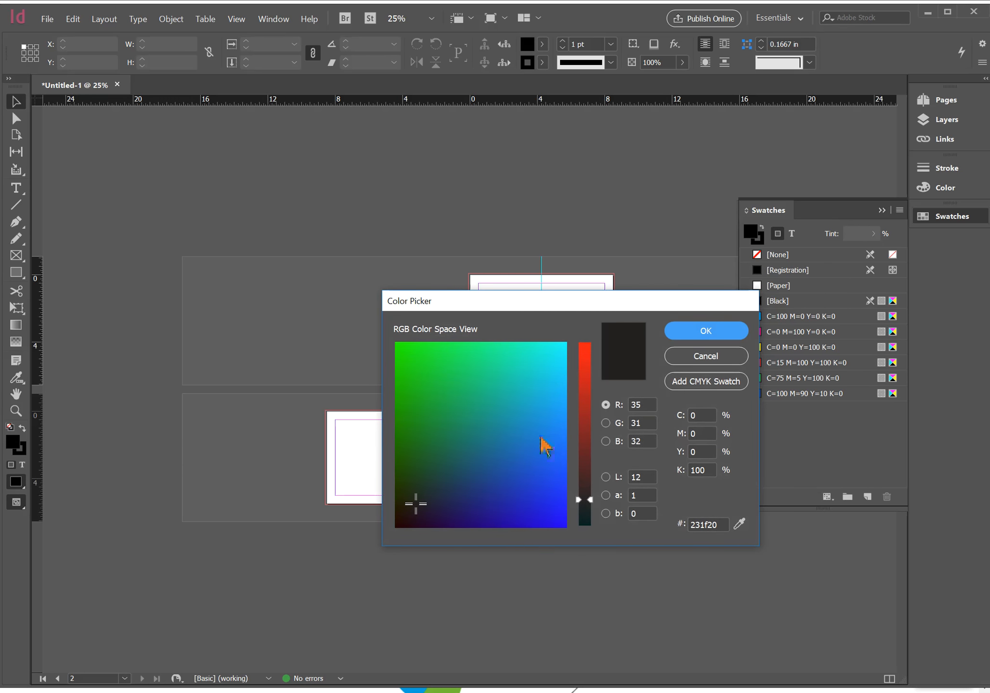
pyautogui.click(699, 415)
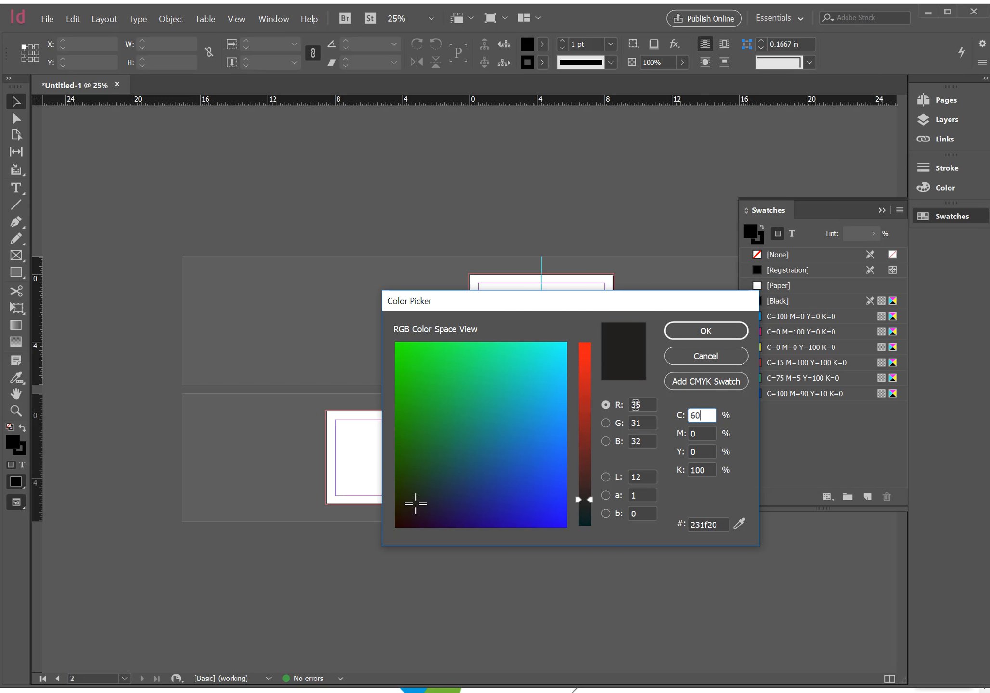
pyautogui.write('60')
pyautogui.press('Tab')
pyautogui.press('Tab')
pyautogui.write('100')
pyautogui.press('Tab')
pyautogui.write('0')
pyautogui.press('Tab')
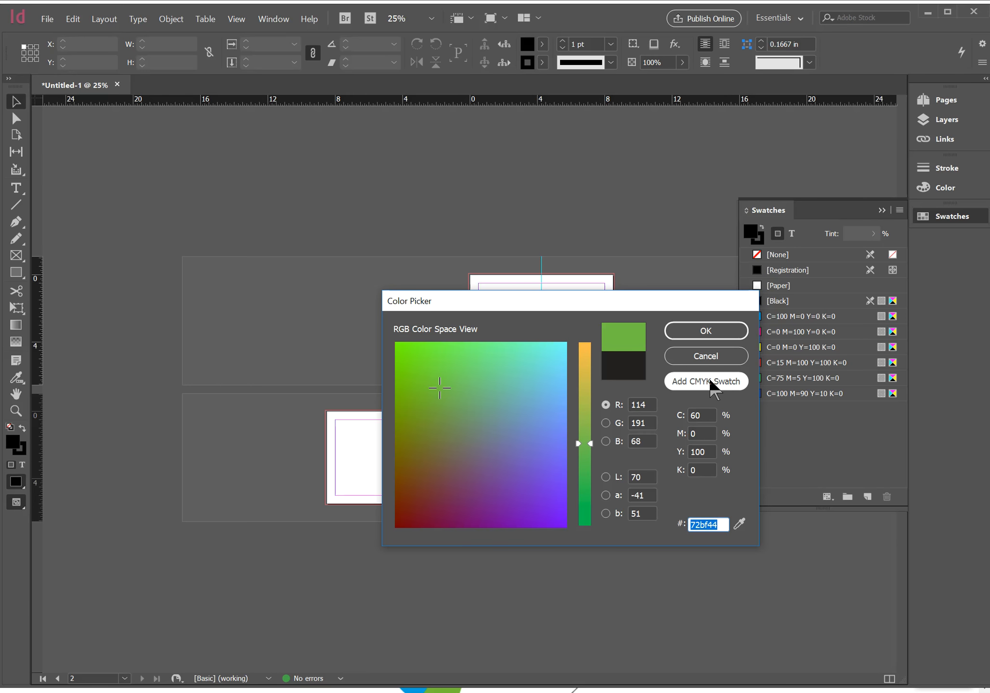
pyautogui.click(711, 382)
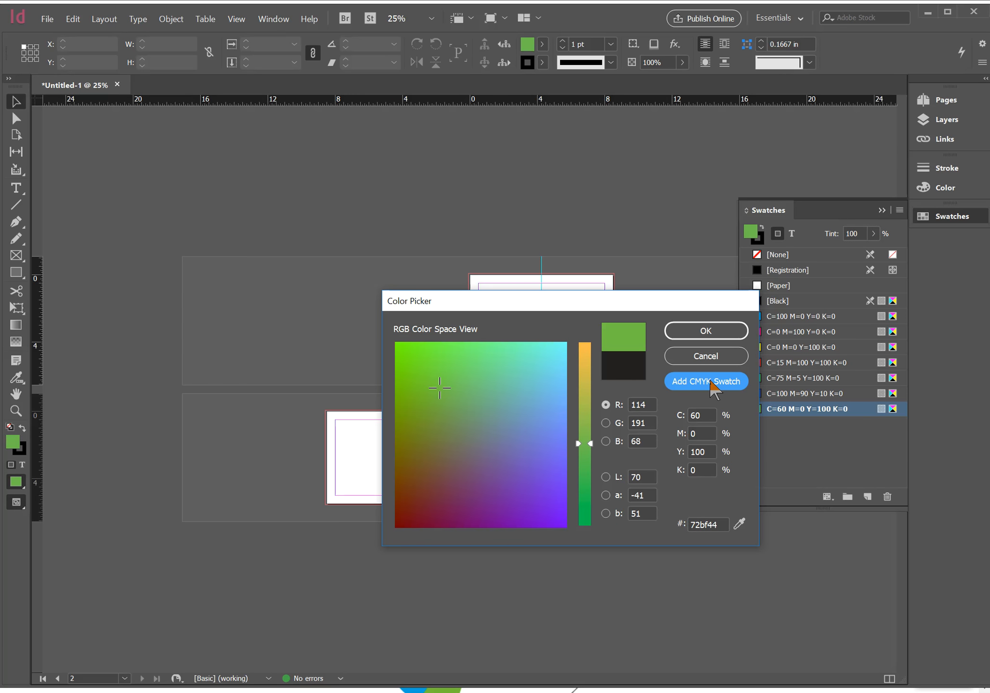
pyautogui.click(706, 332)
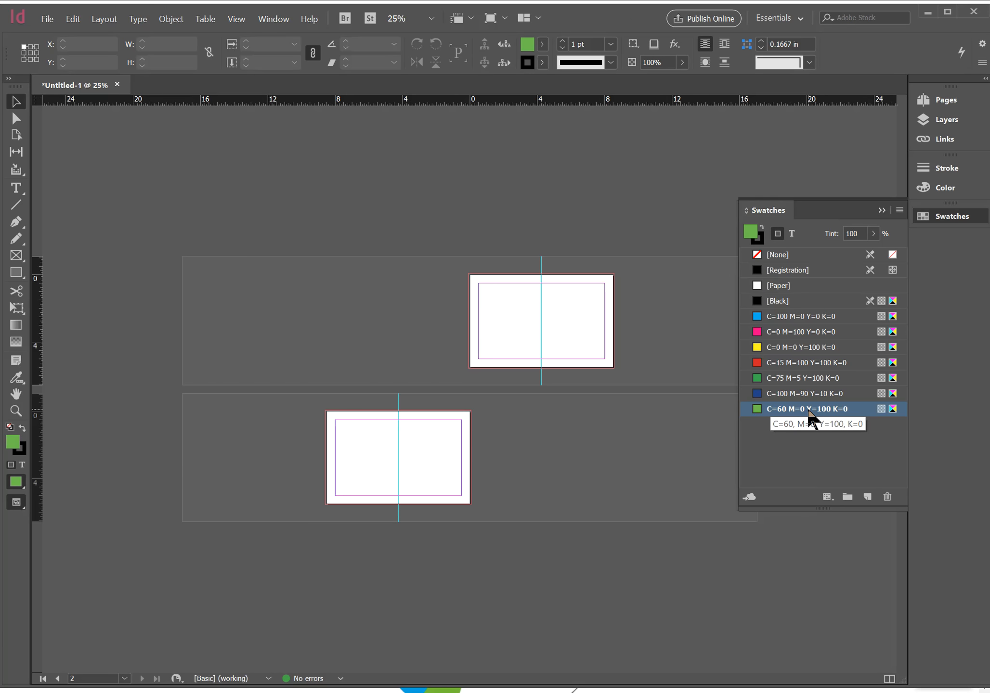
pyautogui.doubleClick(812, 409)
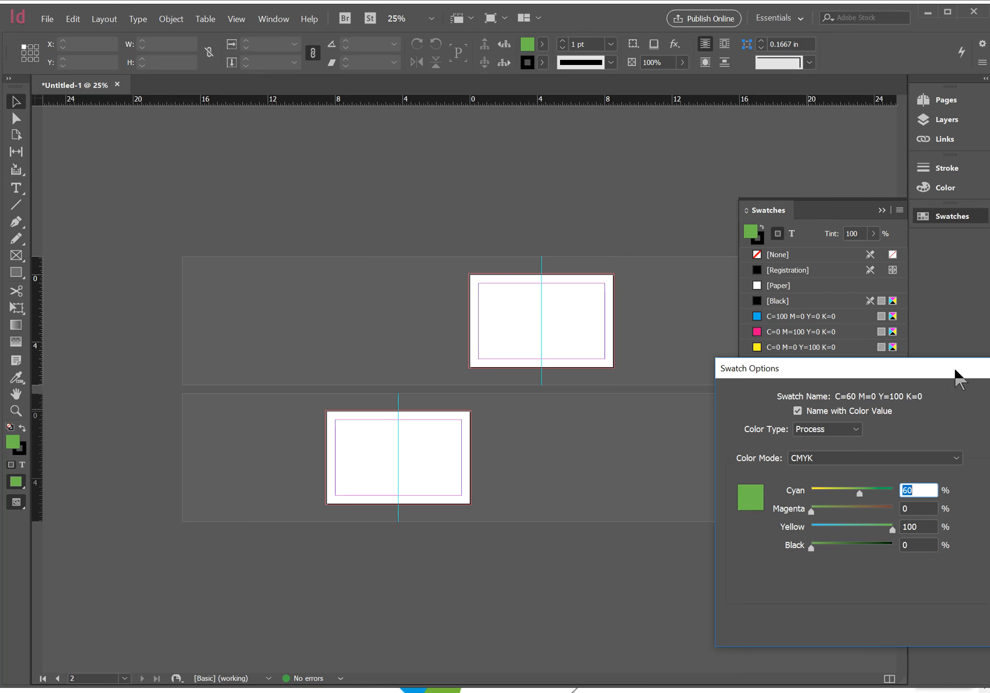
pyautogui.moveTo(956, 370); pyautogui.dragTo(679, 332)
pyautogui.click(748, 389)
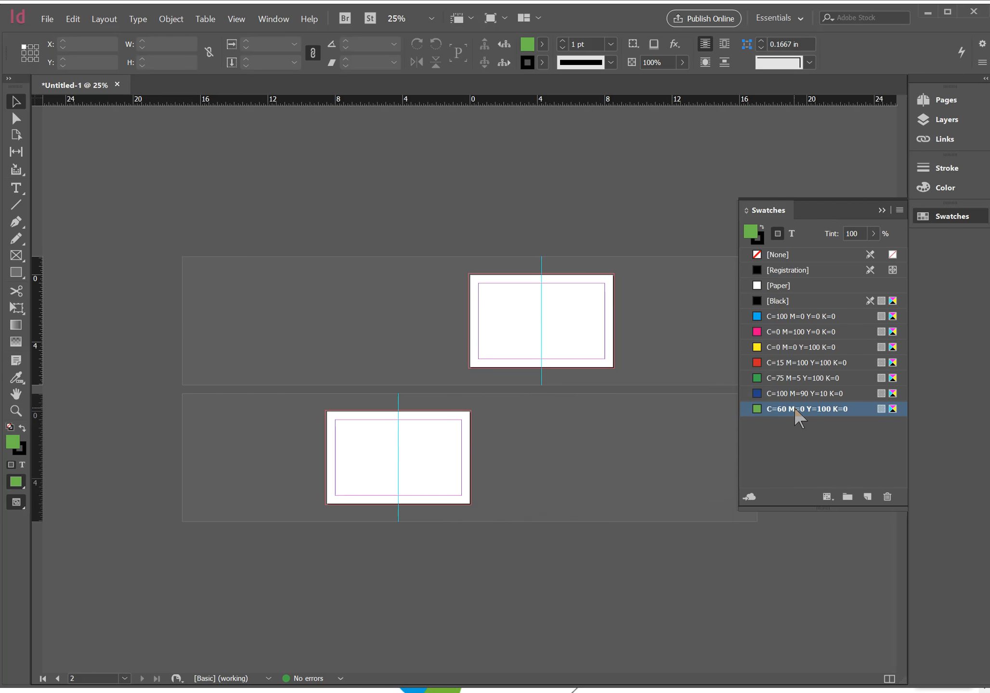
# Rename the new green swatch to "ASU Green"
pyautogui.click(795, 408)
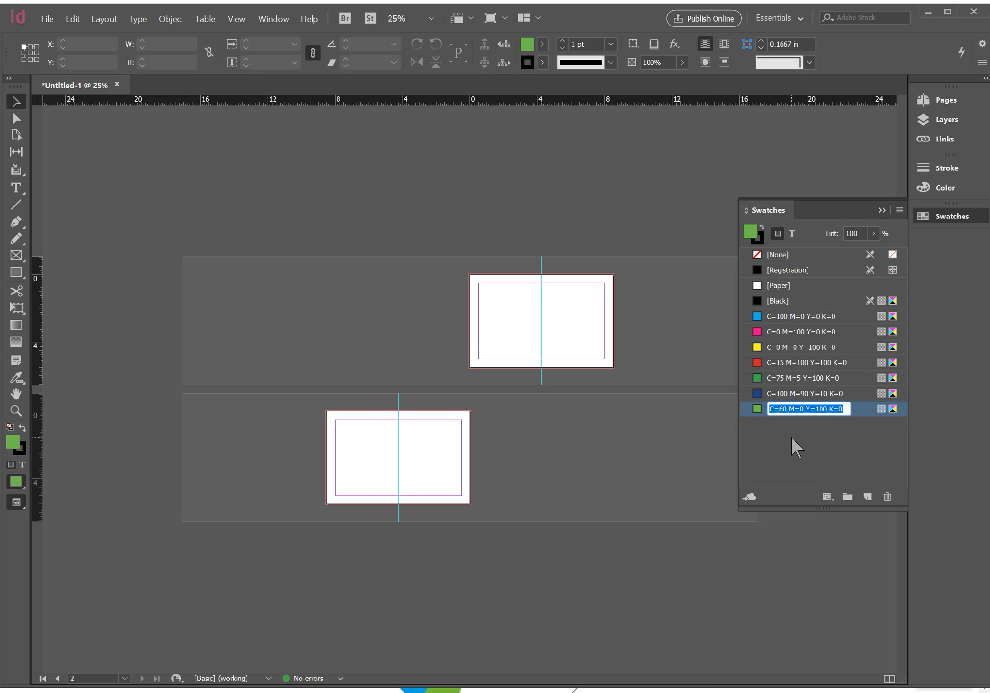
pyautogui.write('ASU GRee')
pyautogui.press('BackSpace')
pyautogui.press('BackSpace')
pyautogui.press('BackSpace')
pyautogui.write('ree')
pyautogui.press('Return')
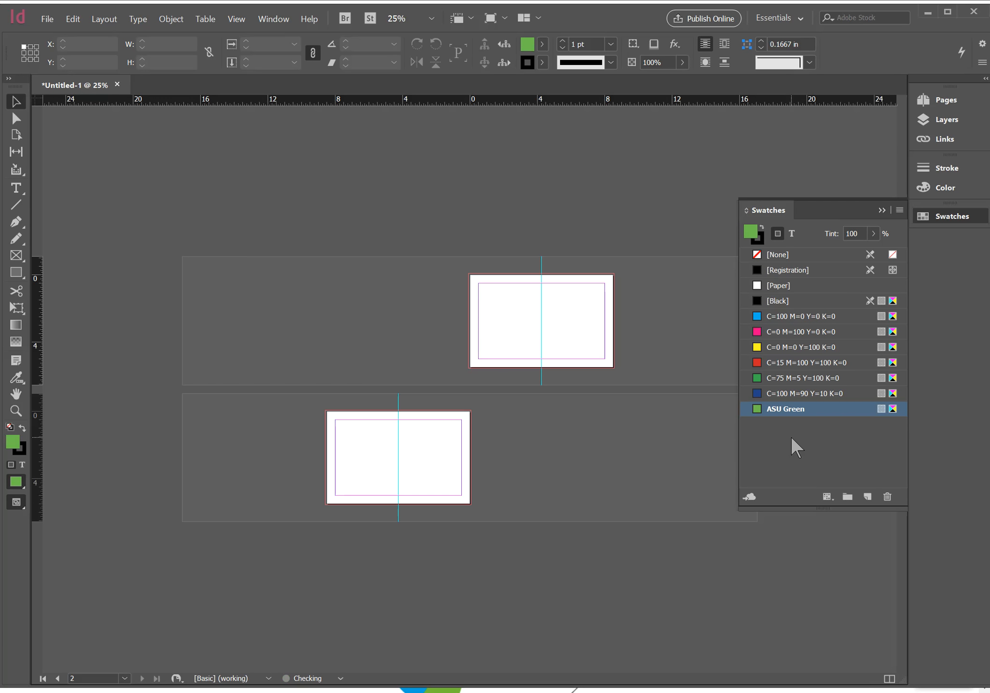
# Switch to Chrome, go back to the assignment page and highlight the labeling requirement for the color squares in instruction 5
pyautogui.hotkey('alt', 'Tab')
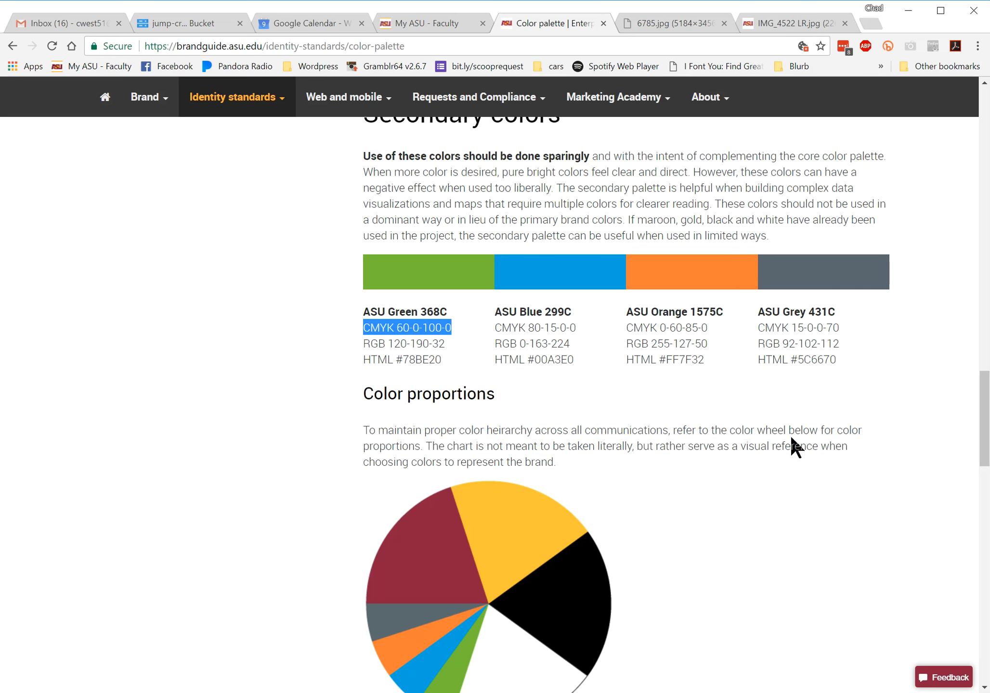
pyautogui.hotkey('alt', 'Tab')
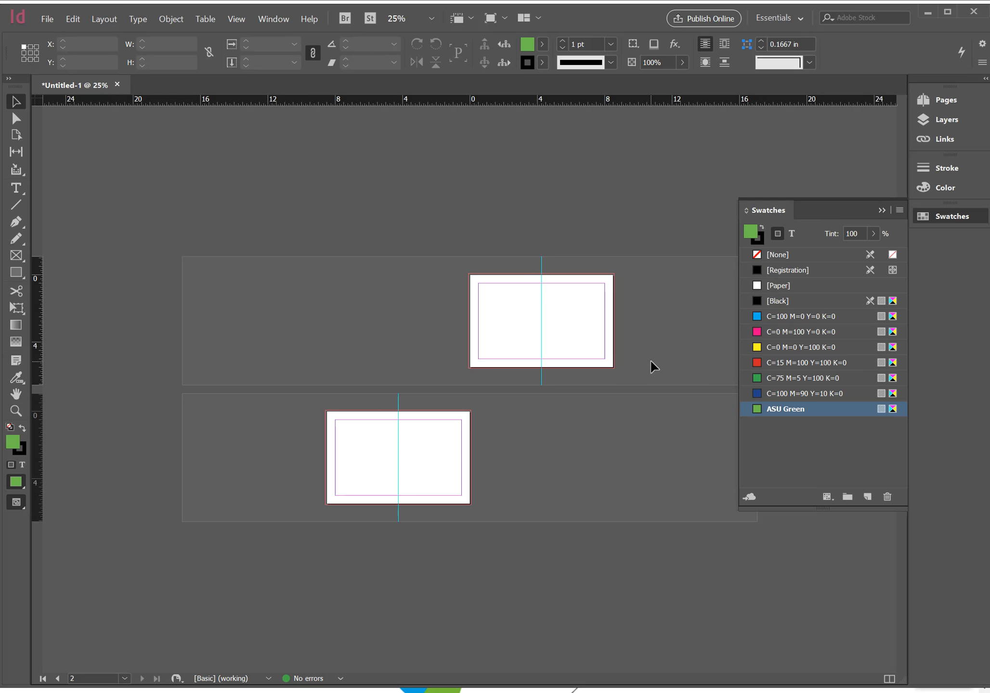
pyautogui.hotkey('alt', 'Tab')
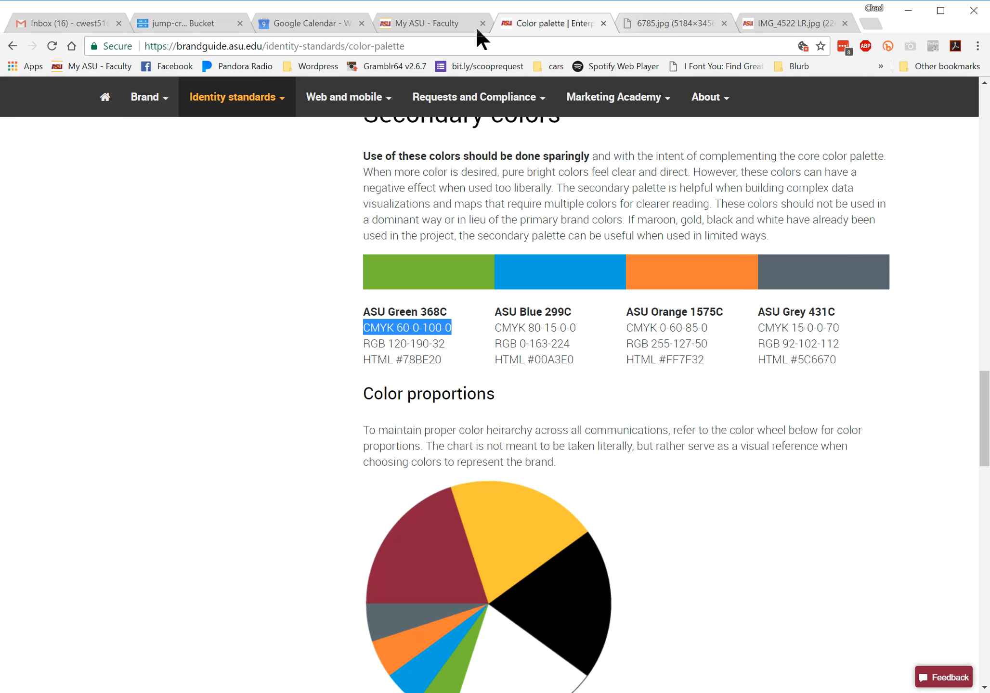
pyautogui.click(431, 24)
pyautogui.click(551, 22)
pyautogui.click(12, 46)
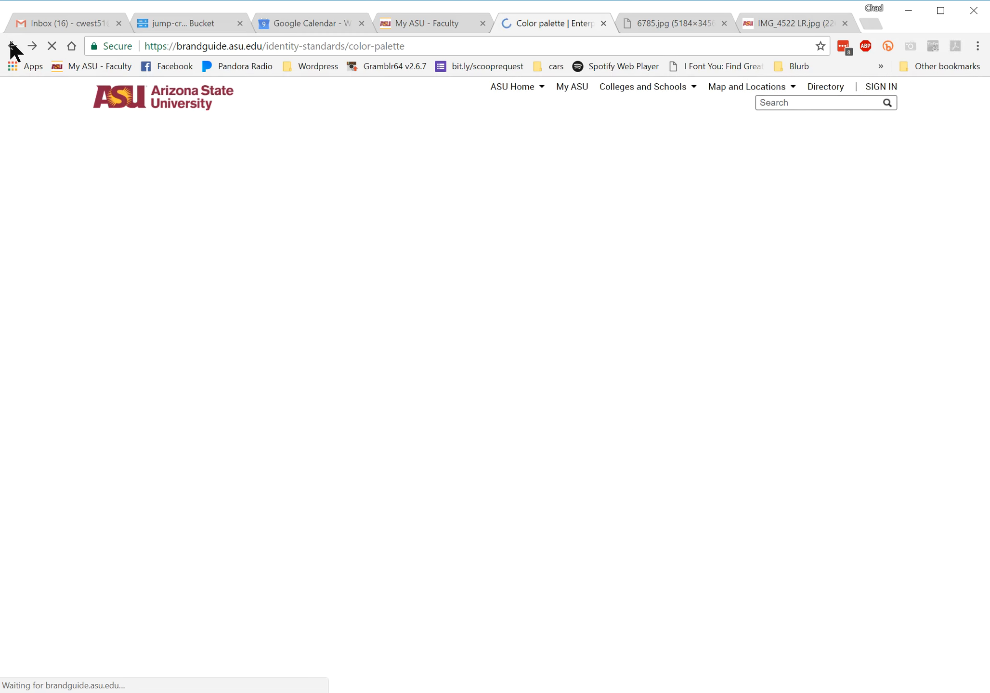
pyautogui.click(12, 46)
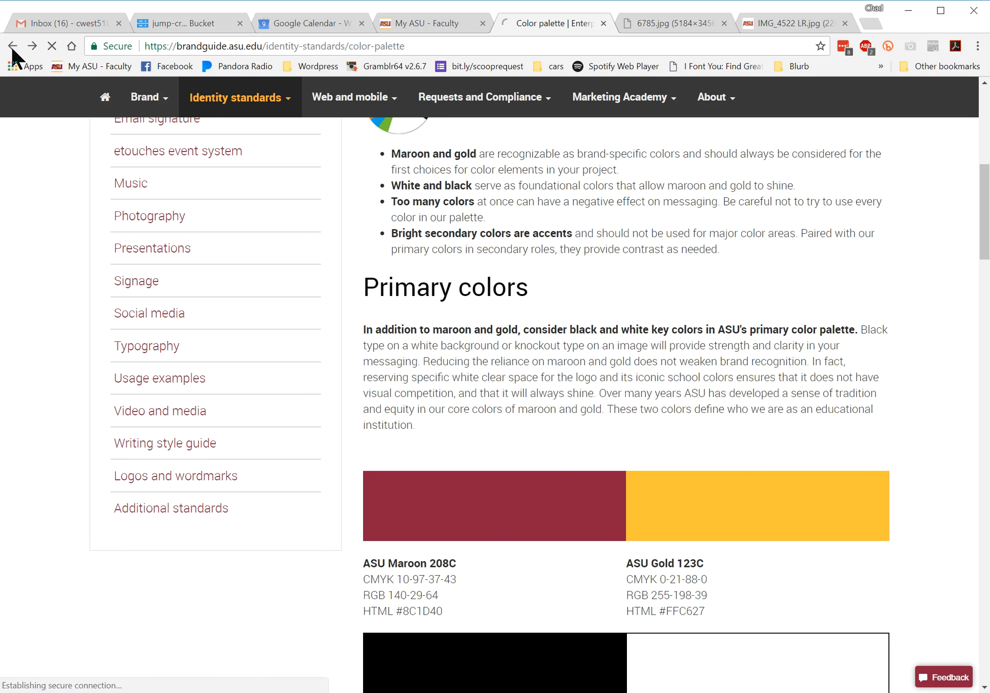
pyautogui.scroll(-10, 269, 362)
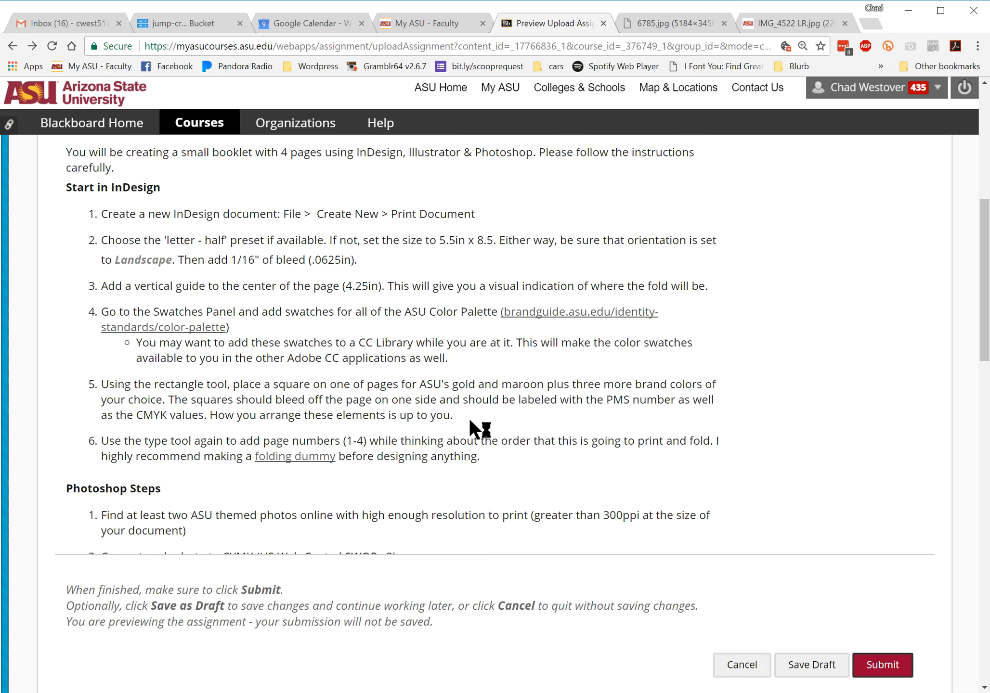
pyautogui.moveTo(458, 402); pyautogui.dragTo(592, 420)
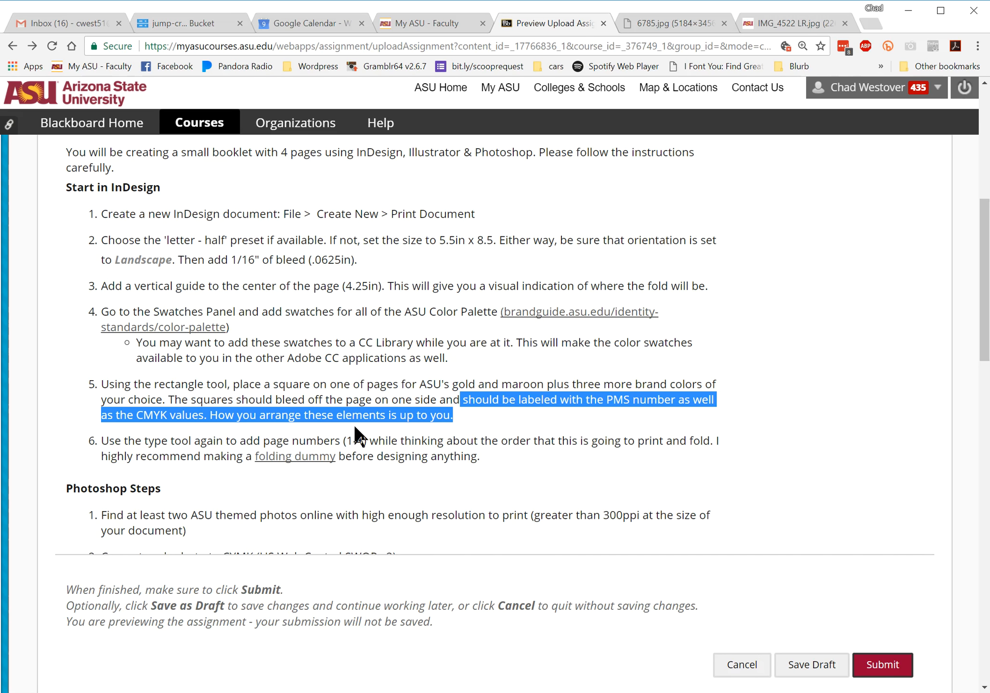
# Switch to InDesign and draw an ASU Green rectangle about 1.68 by 1.60 in at page 1's top-right corner, extending to the bleed lines
pyautogui.hotkey('alt', 'Tab')
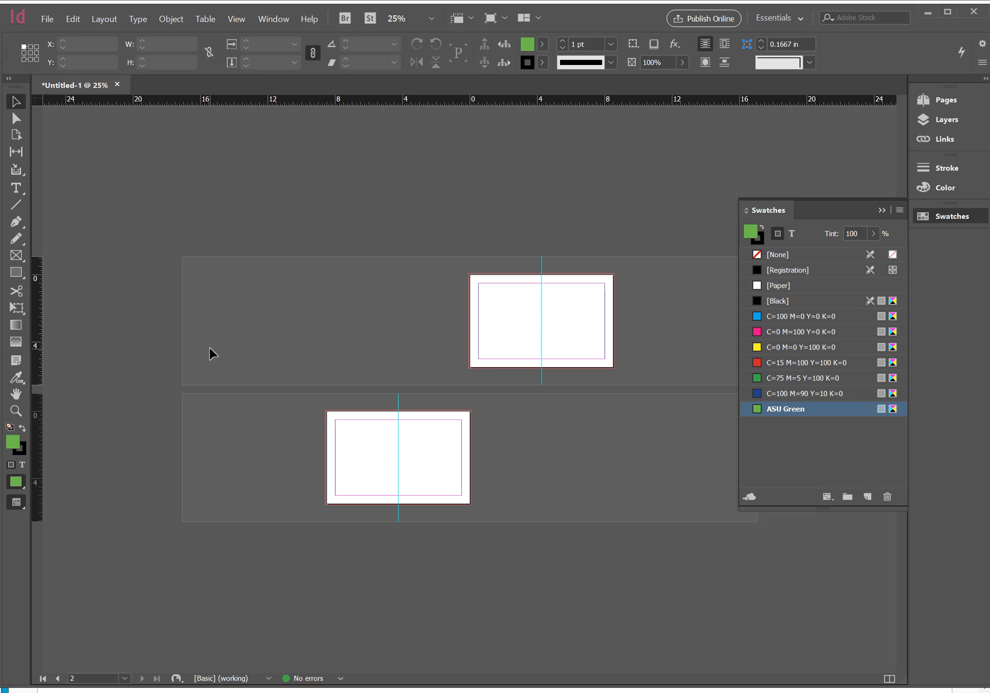
pyautogui.click(16, 325)
pyautogui.press('z')
pyautogui.moveTo(592, 272); pyautogui.dragTo(652, 309)
pyautogui.moveTo(223, 236); pyautogui.dragTo(418, 298)
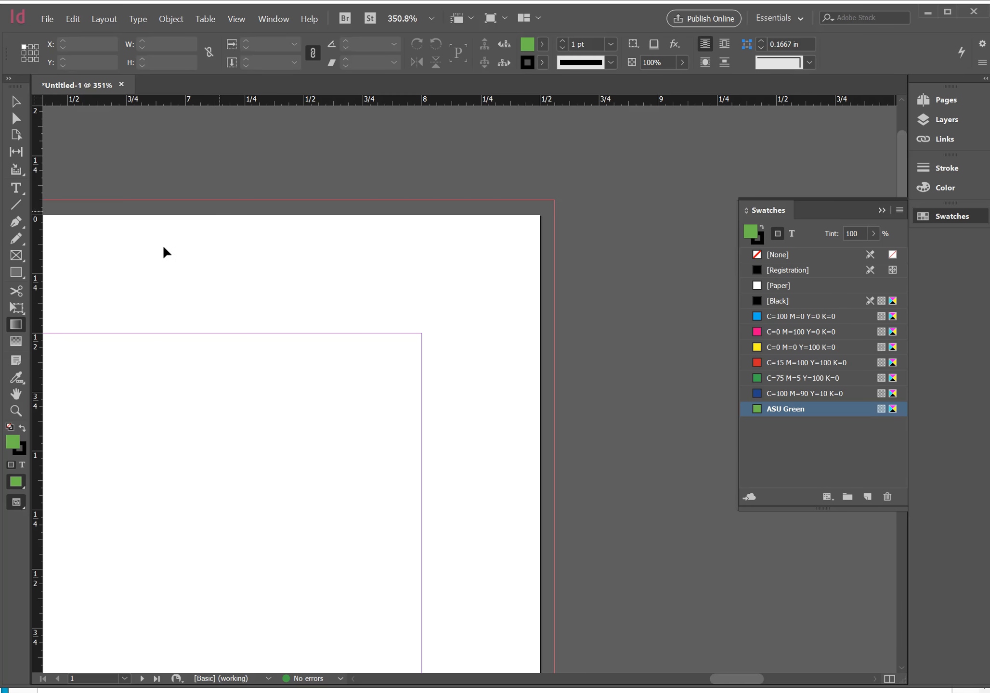
pyautogui.click(16, 272)
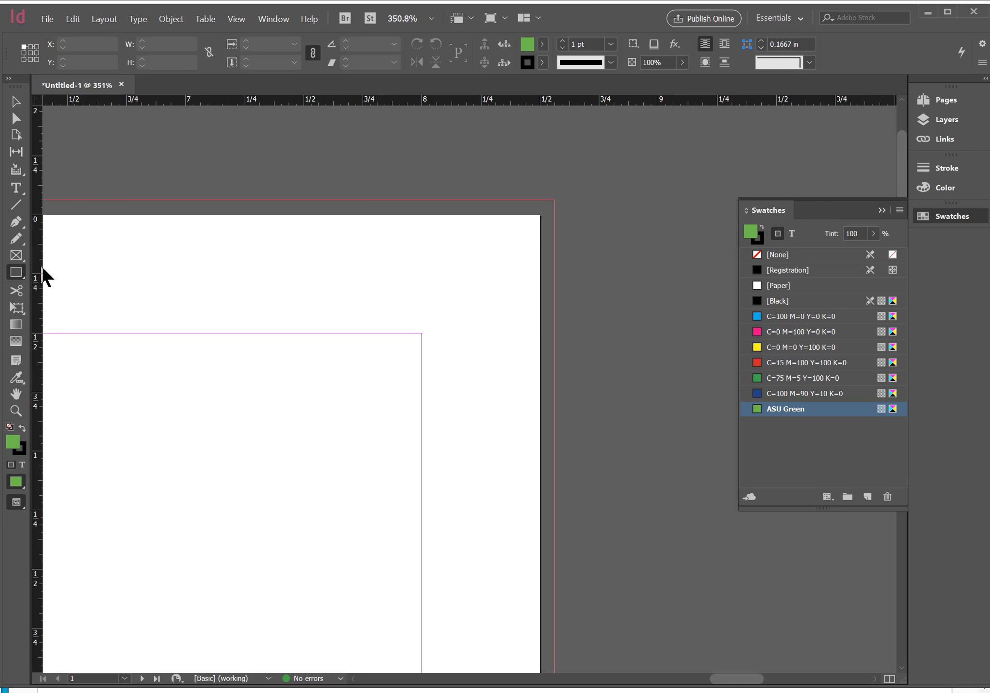
pyautogui.moveTo(159, 199)
pyautogui.mouseDown()
pyautogui.moveTo(214, 428)
pyautogui.moveTo(472, 562)
pyautogui.moveTo(554, 578)
pyautogui.mouseUp()
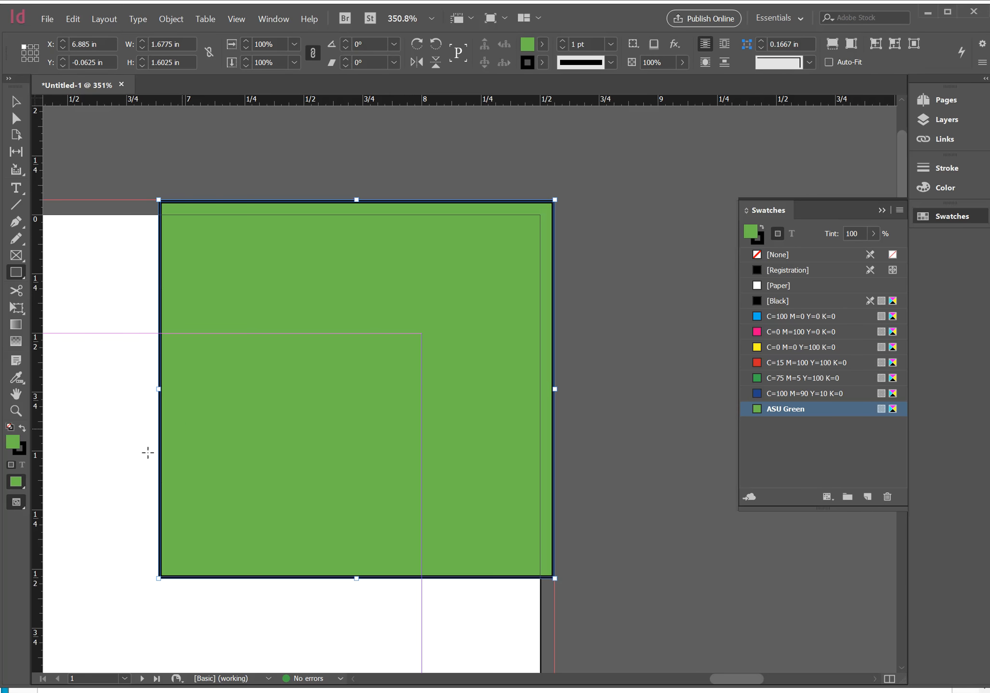
# Remove the green rectangle's stroke and move it flush with the top and right bleed lines, at about X 6.90 in, Y -0.0625 in
pyautogui.click(23, 455)
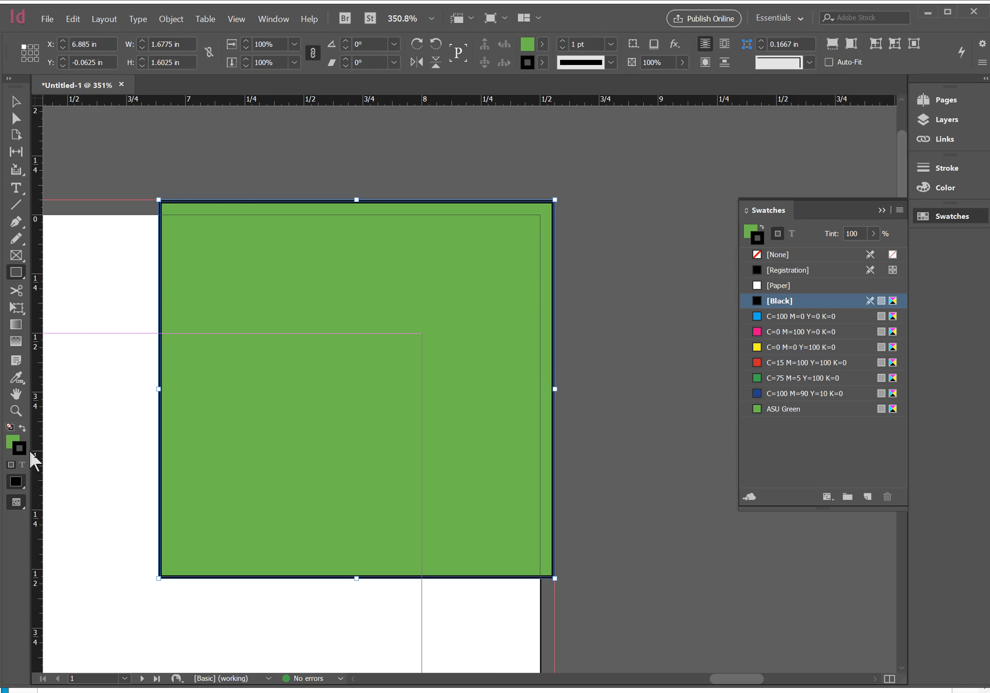
pyautogui.click(777, 256)
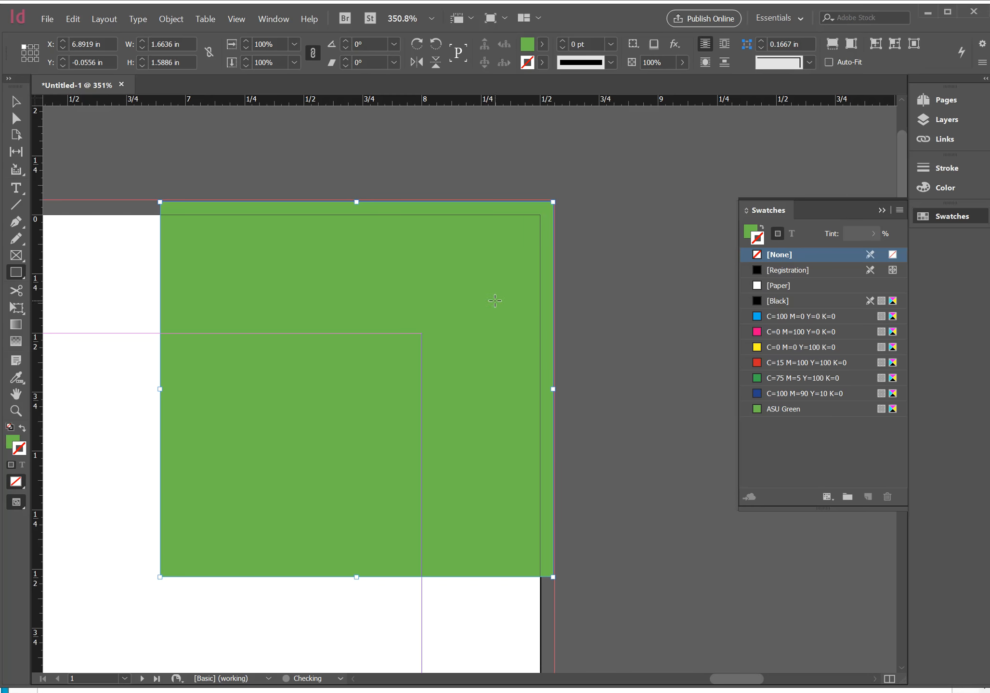
pyautogui.click(632, 303)
pyautogui.click(959, 518)
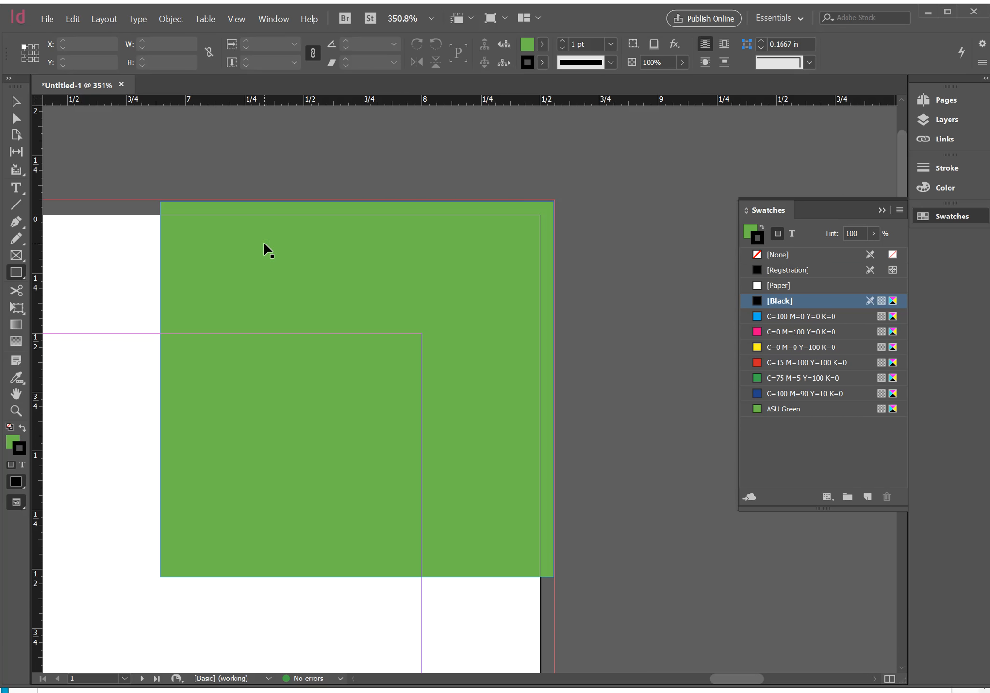
pyautogui.press('v')
pyautogui.click(333, 265)
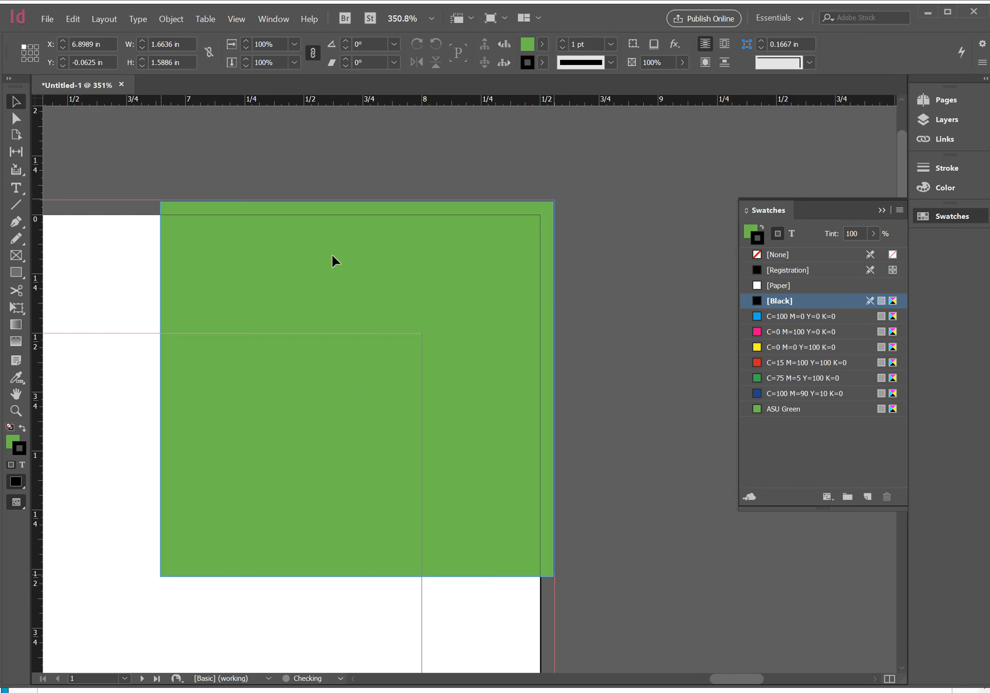
pyautogui.click(607, 276)
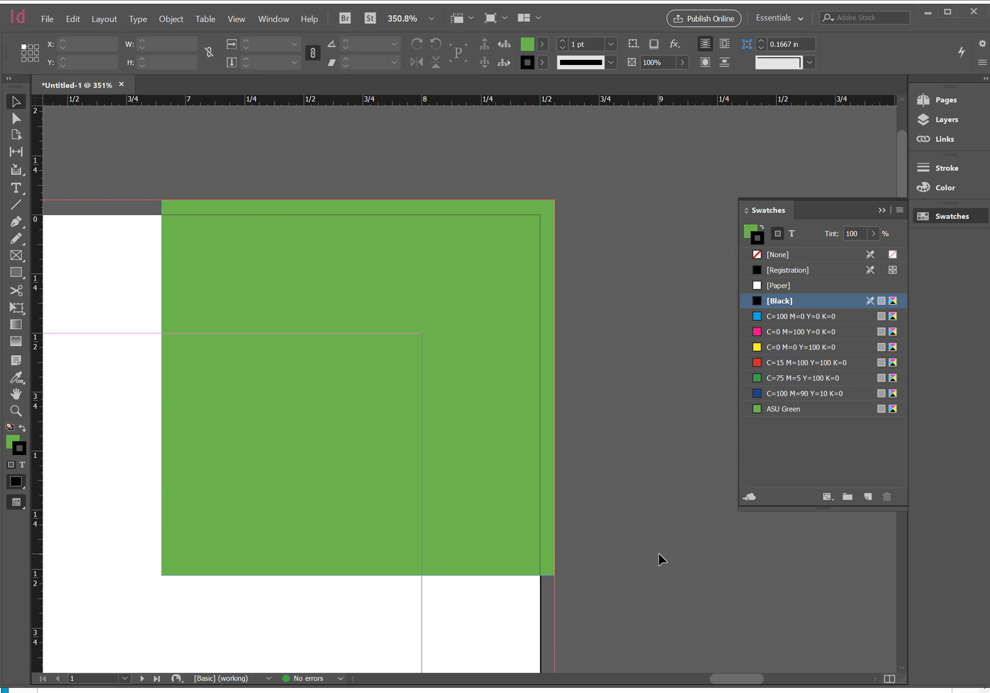
pyautogui.hotkey('ctrl', '0')
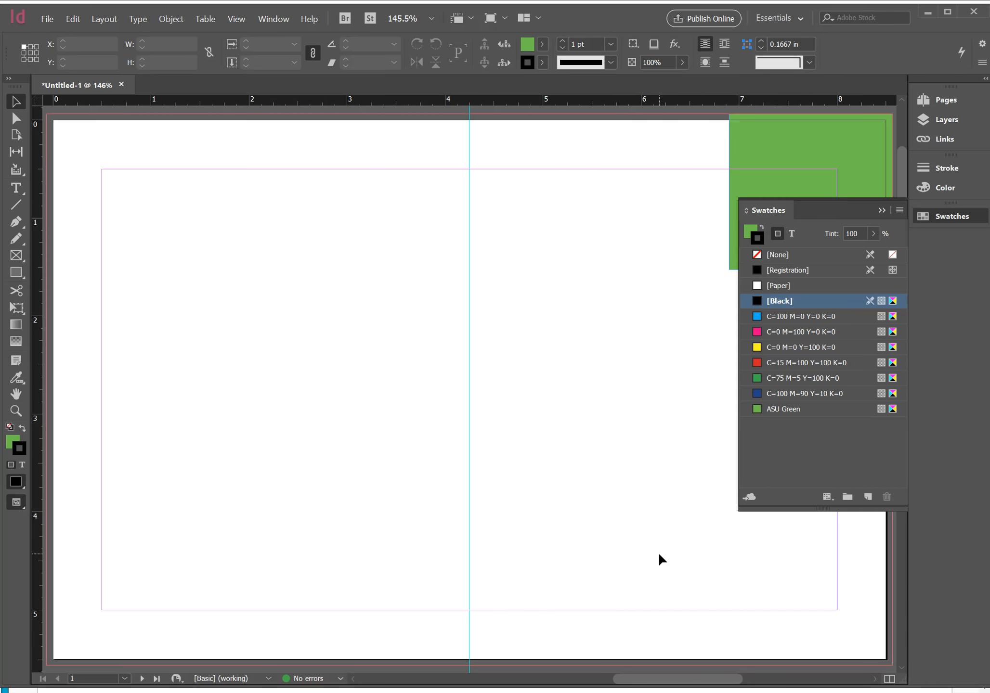
# Switch to the assignment page in Chrome and read the Photoshop steps, highlighting the color mode and the required image size and resolution
pyautogui.hotkey('alt', 'Tab')
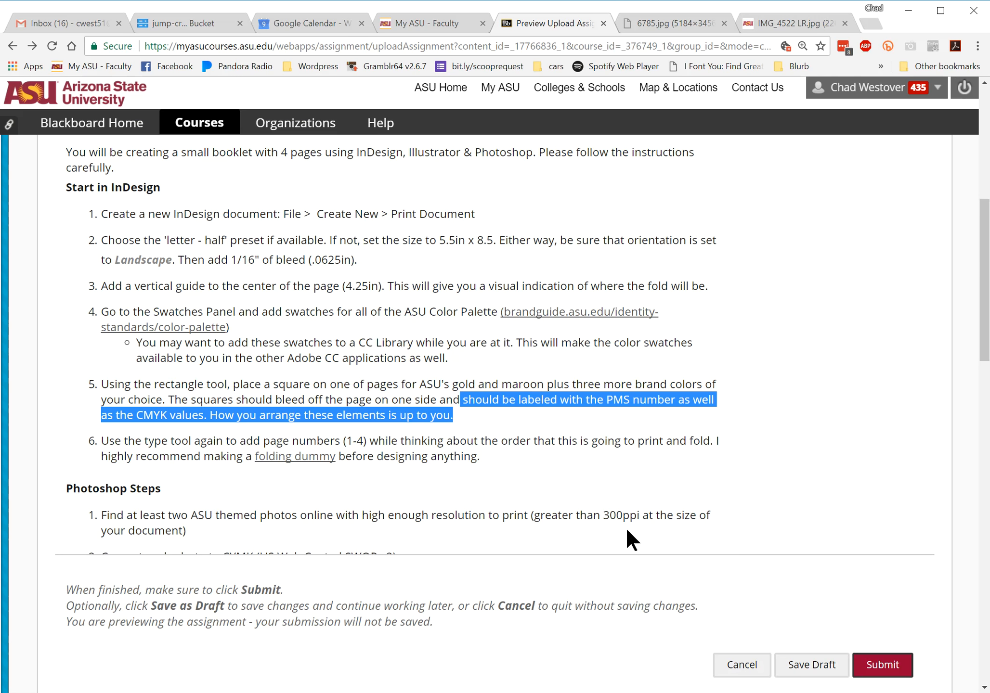
pyautogui.click(521, 472)
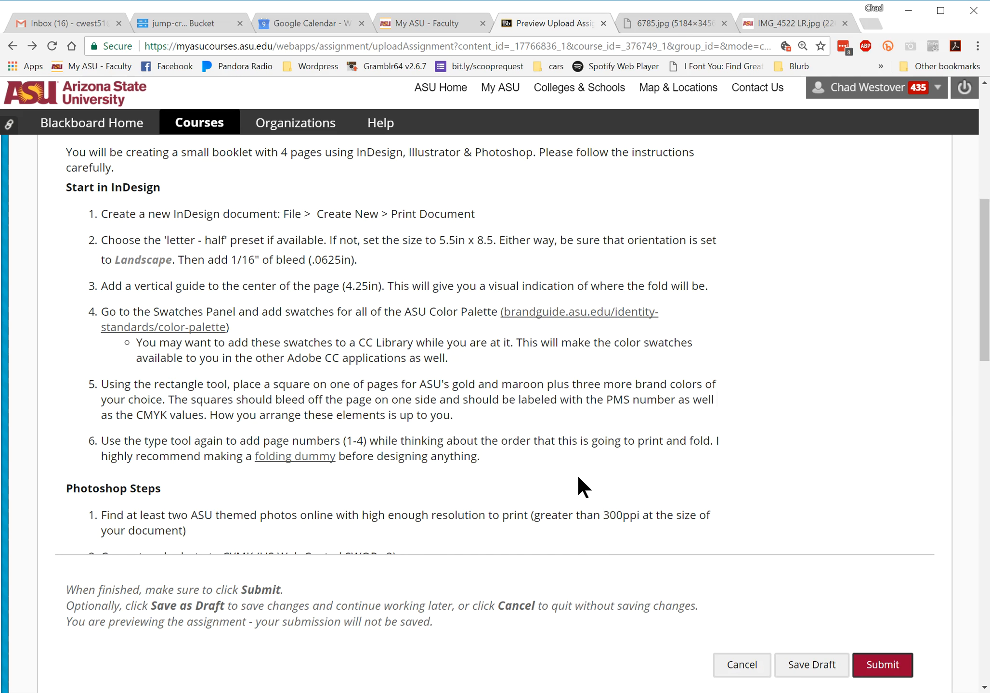
pyautogui.scroll(-3, 578, 478)
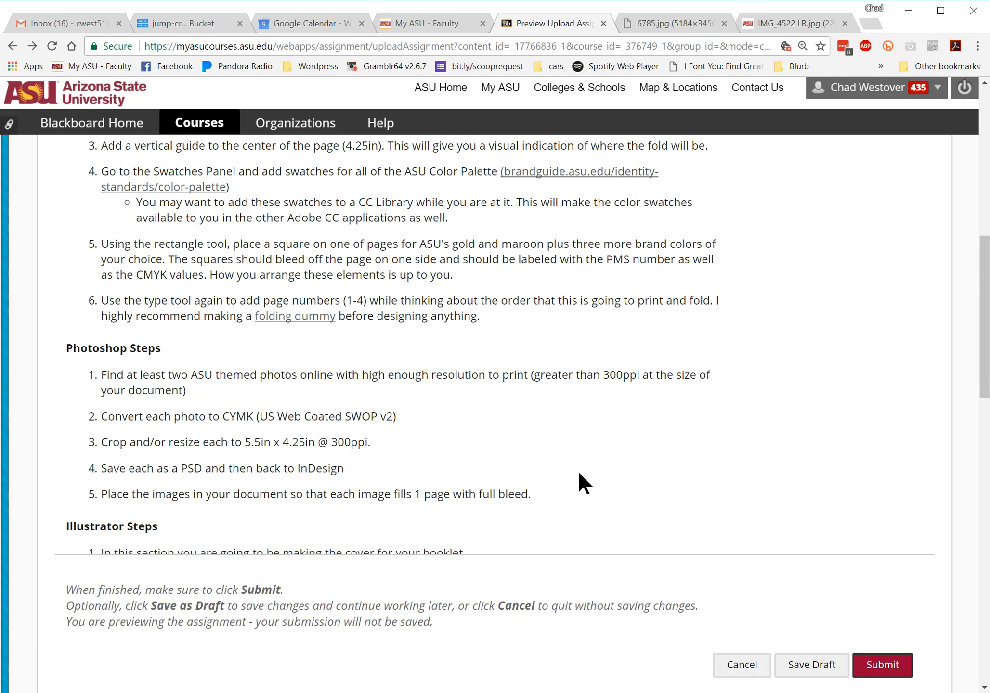
pyautogui.scroll(-2, 195, 381)
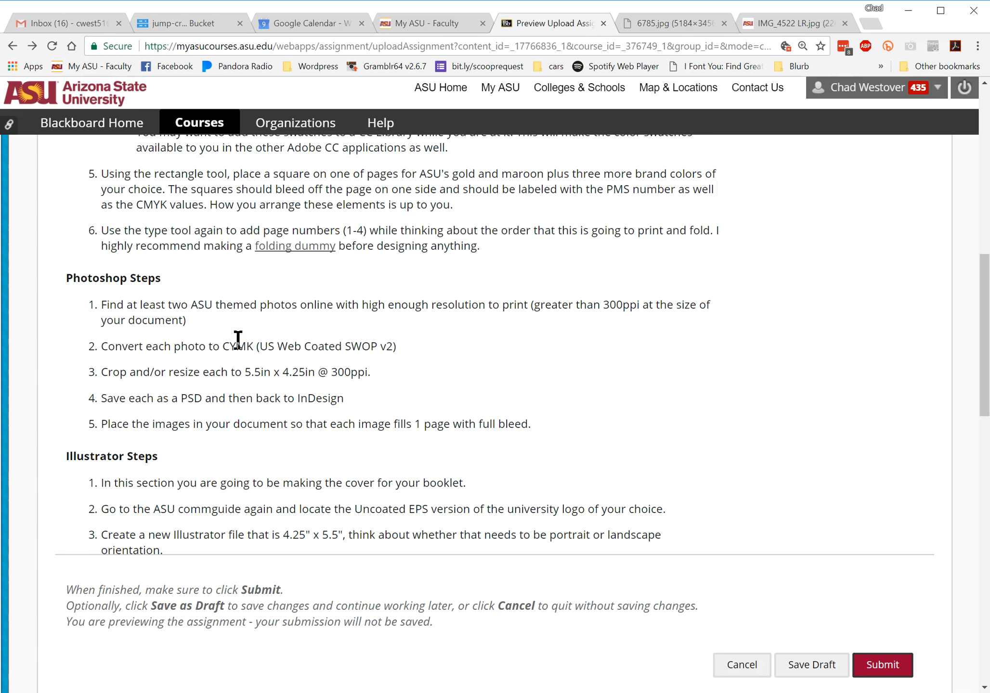
pyautogui.moveTo(225, 346); pyautogui.dragTo(278, 346)
pyautogui.click(258, 371)
pyautogui.moveTo(227, 373); pyautogui.dragTo(371, 373)
pyautogui.click(500, 402)
# View the two ASU photos, 6785.jpg and IMG_4522 LR.jpg, already open in the browser
pyautogui.hotkey('alt', 'Tab')
pyautogui.hotkey('alt', 'Tab')
pyautogui.click(703, 25)
pyautogui.click(799, 36)
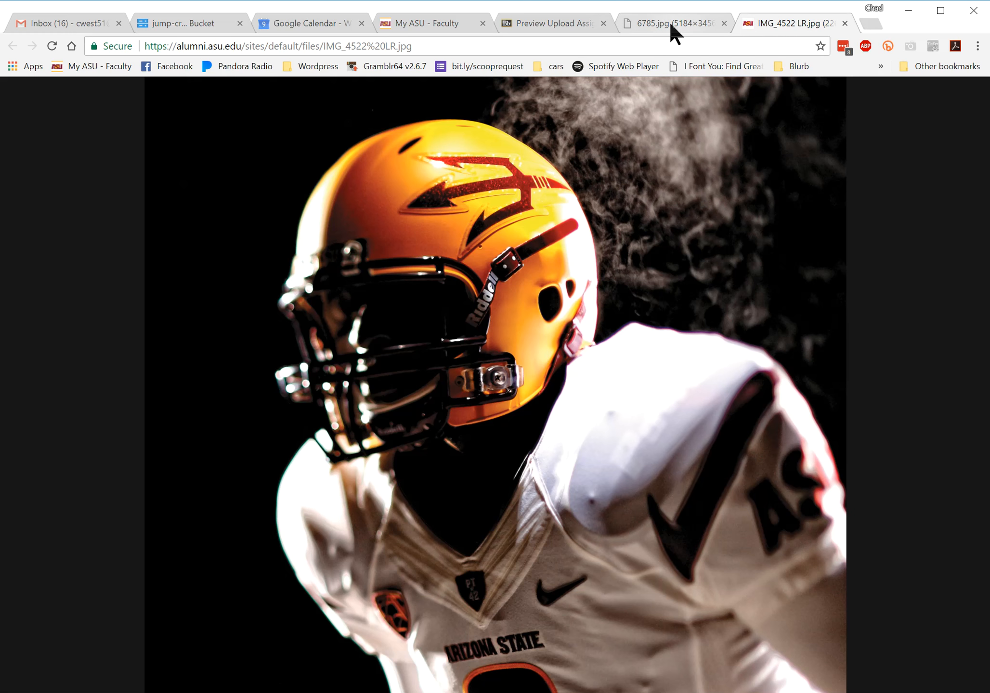
# Switch to Photoshop and open photo 6785 from the Desktop folder garbage files > wk5 proj
pyautogui.click(554, 23)
pyautogui.hotkey('alt', 'Tab')
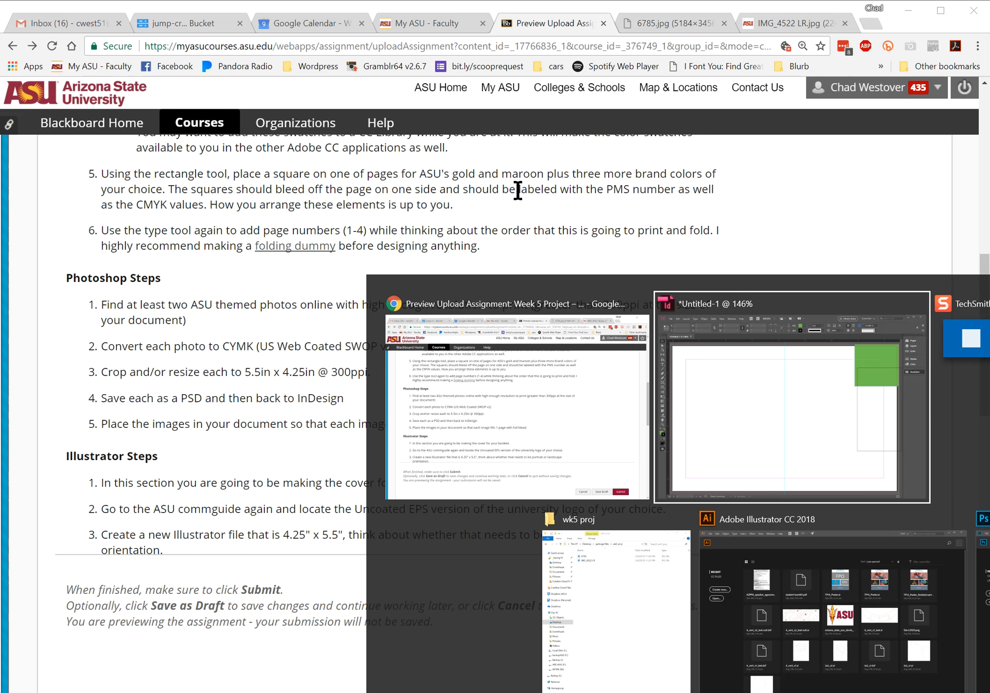
pyautogui.press('Tab')
pyautogui.press('Tab')
pyautogui.press('Tab')
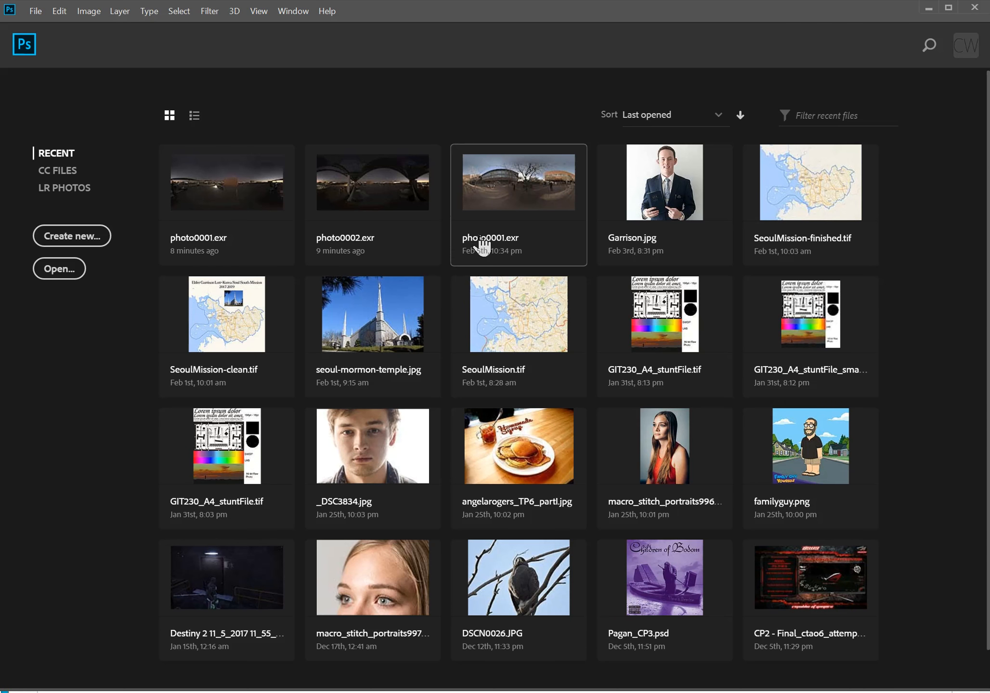
pyautogui.click(58, 273)
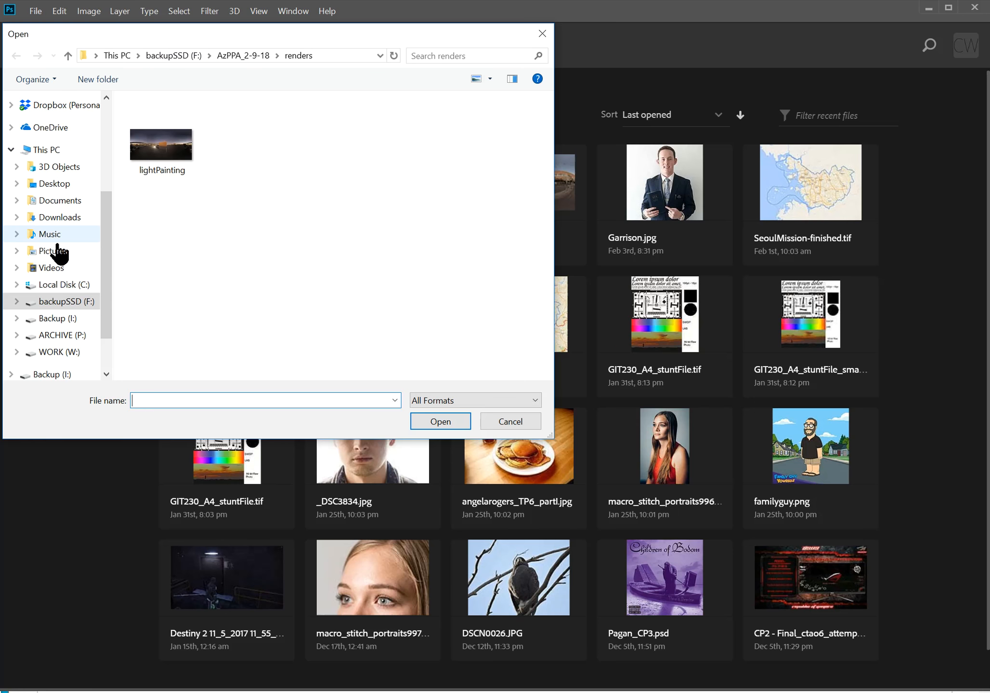
pyautogui.click(55, 188)
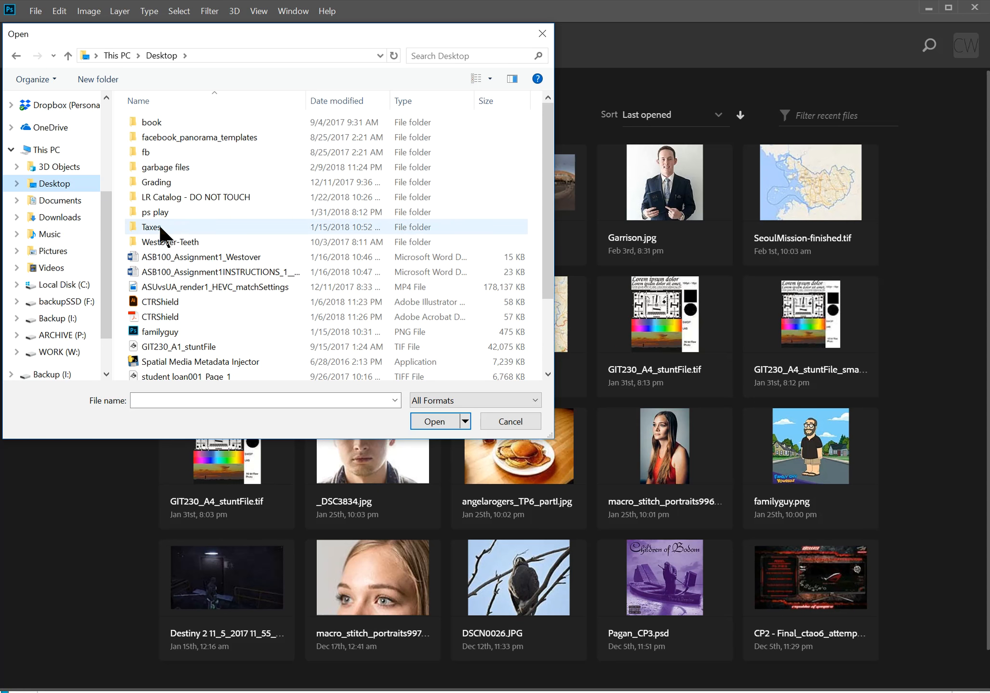
pyautogui.doubleClick(160, 168)
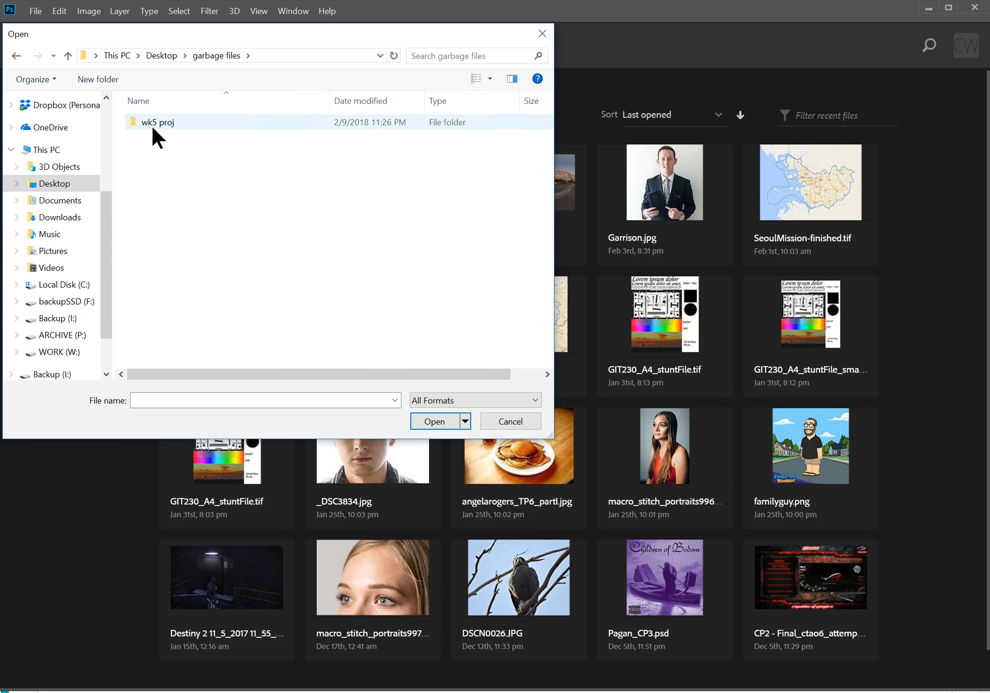
pyautogui.doubleClick(151, 124)
pyautogui.click(158, 143)
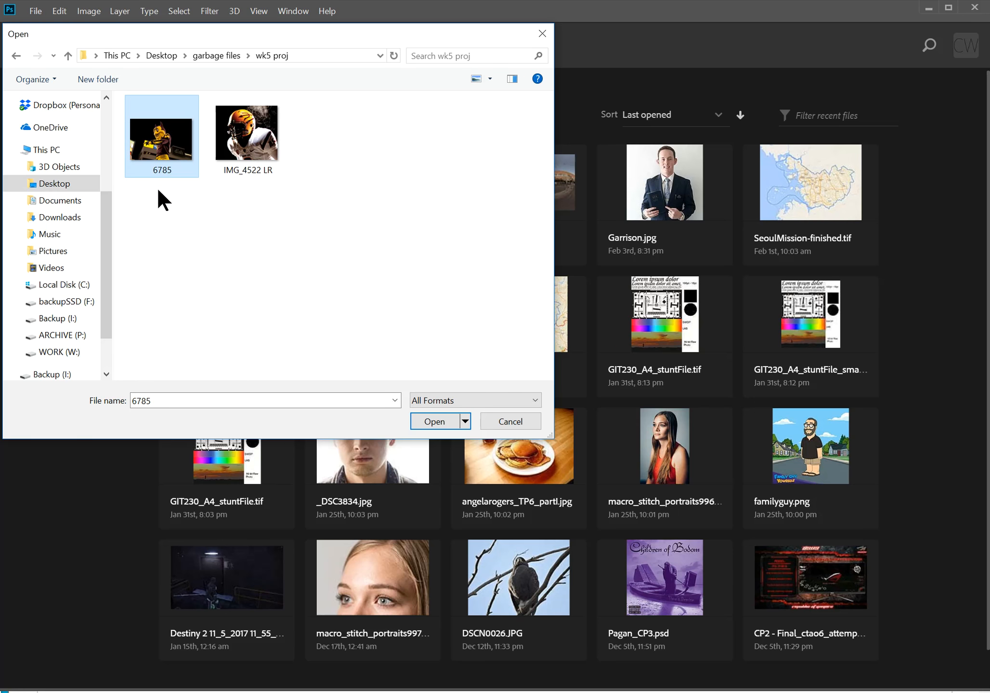
pyautogui.click(449, 426)
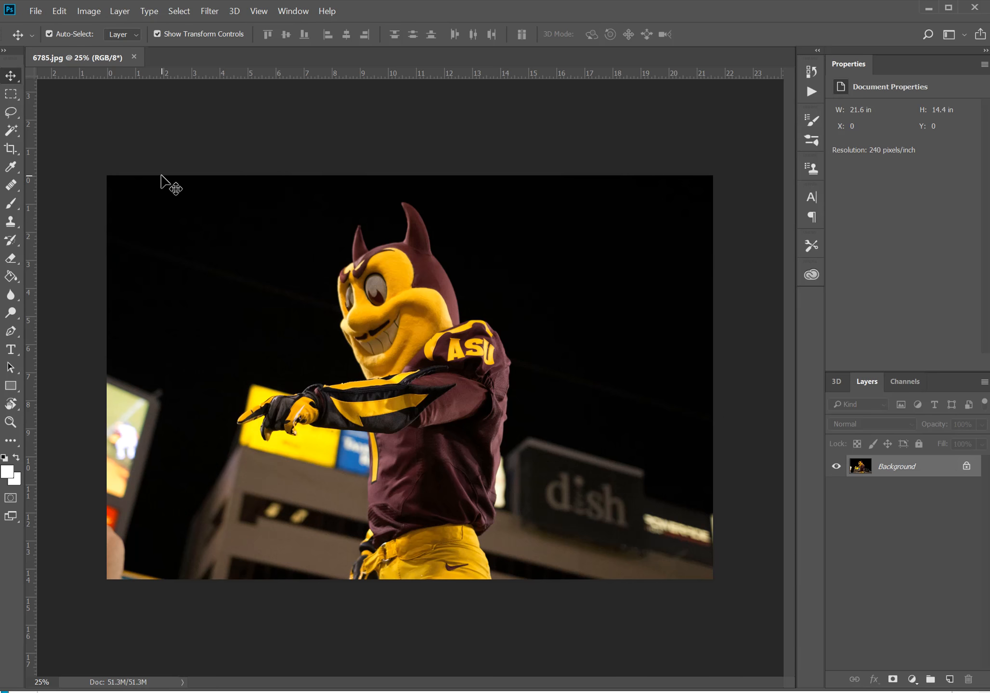
# Switch to InDesign to view all of page 1 with its center fold guide, and return to Photoshop
pyautogui.hotkey('alt', 'Tab')
pyautogui.hotkey('alt', 'Tab')
pyautogui.hotkey('ctrl', '-')
pyautogui.hotkey('ctrl', '-')
pyautogui.hotkey('ctrl', '-')
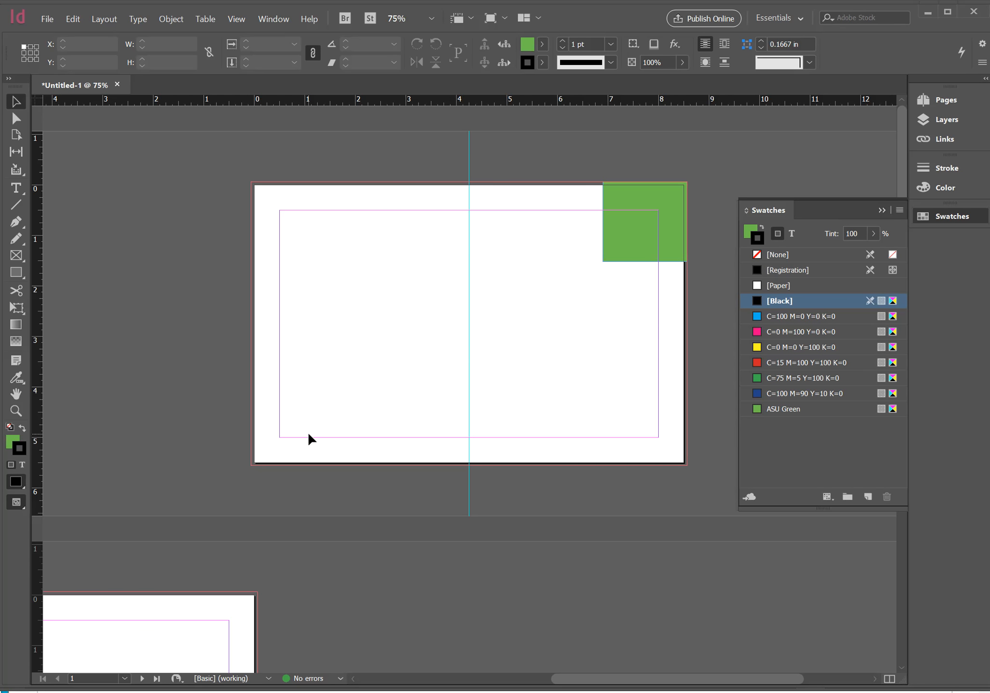
pyautogui.hotkey('alt', 'Tab')
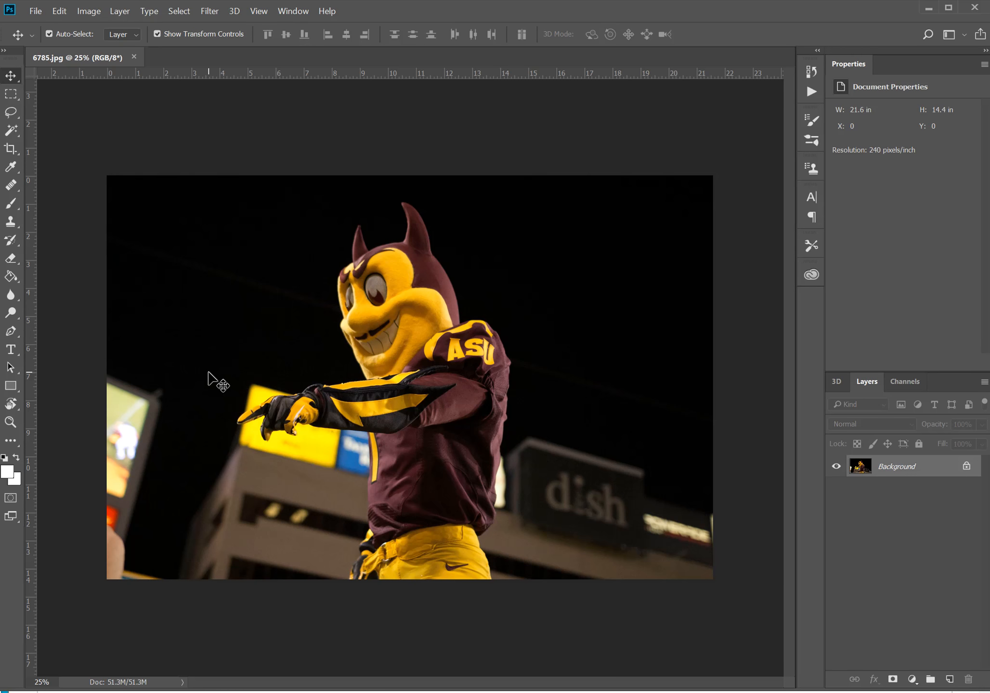
# Crop the mascot photo to 4.25 in wide by 5.5 in high at 300 px/in, using the W x H x Resolution preset
pyautogui.press('c')
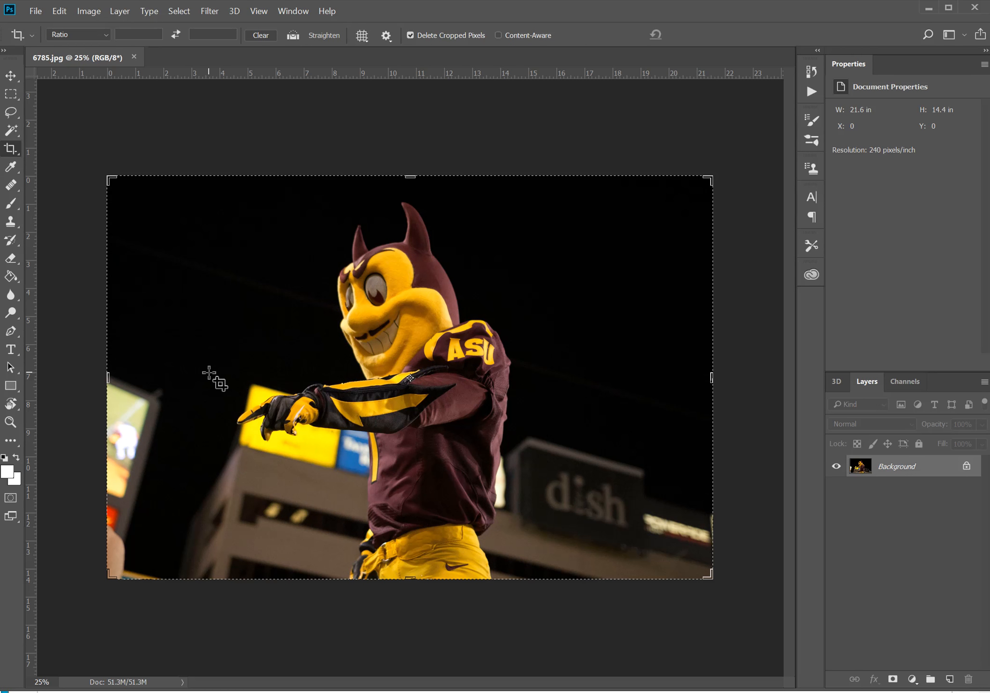
pyautogui.click(105, 35)
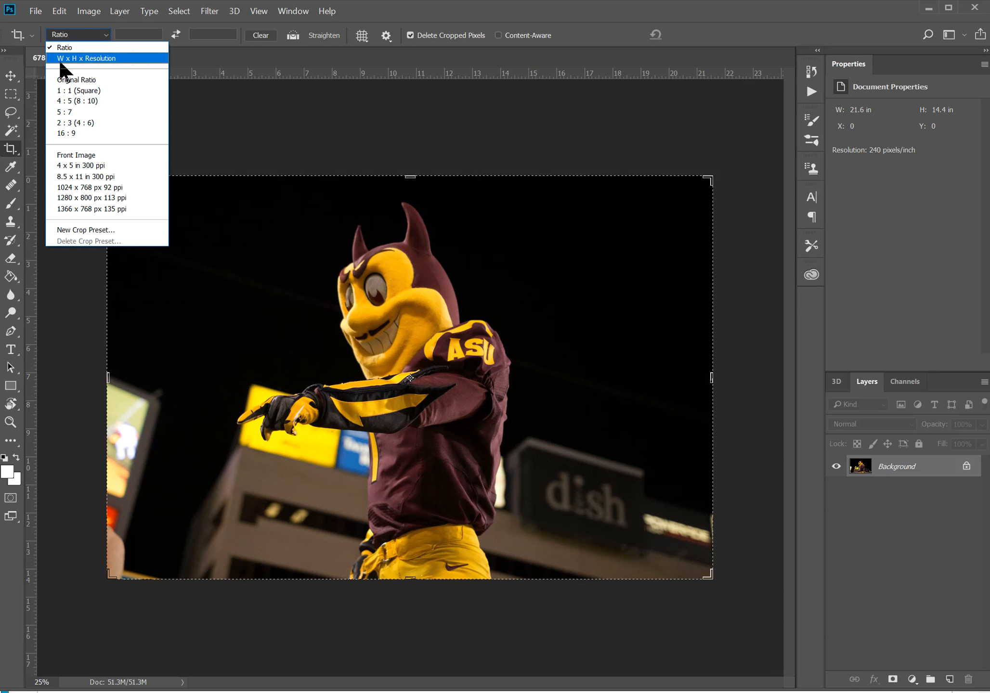
pyautogui.click(75, 58)
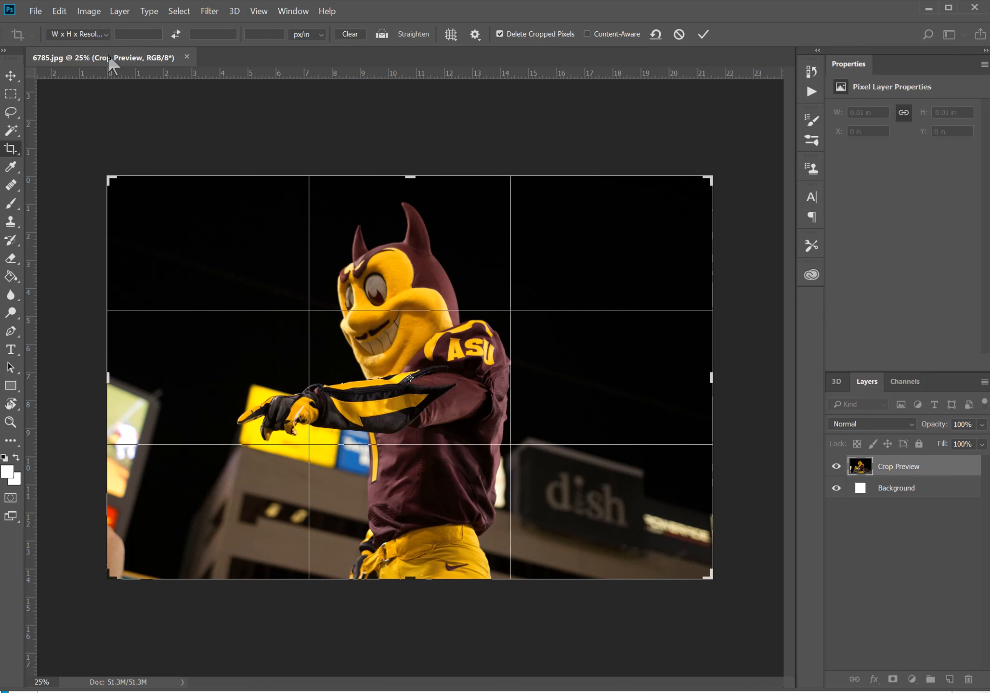
pyautogui.click(135, 33)
pyautogui.write('4.25 in')
pyautogui.press('Tab')
pyautogui.write('5.5')
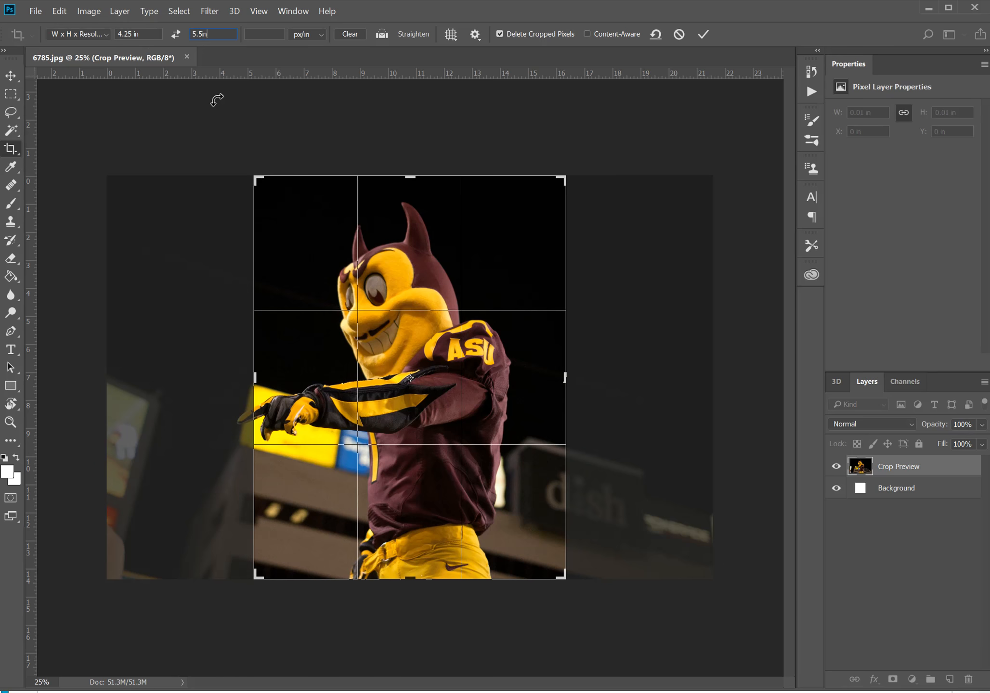
pyautogui.write('300')
pyautogui.click(703, 34)
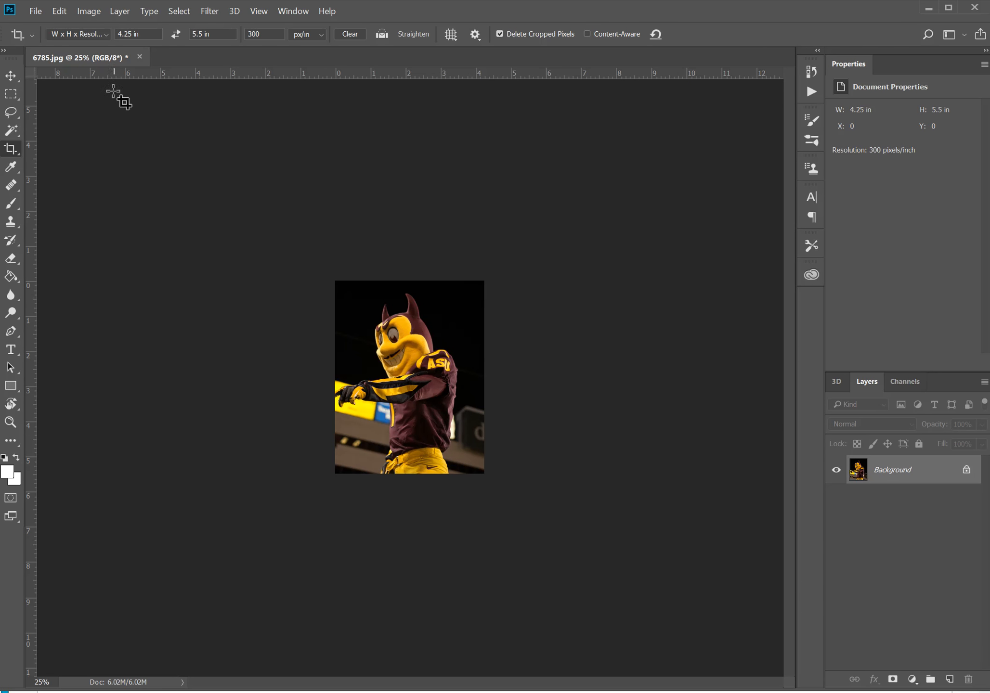
# Convert the cropped photo to the Working CMYK - U.S. Web Coated (SWOP) v2 profile
pyautogui.click(64, 12)
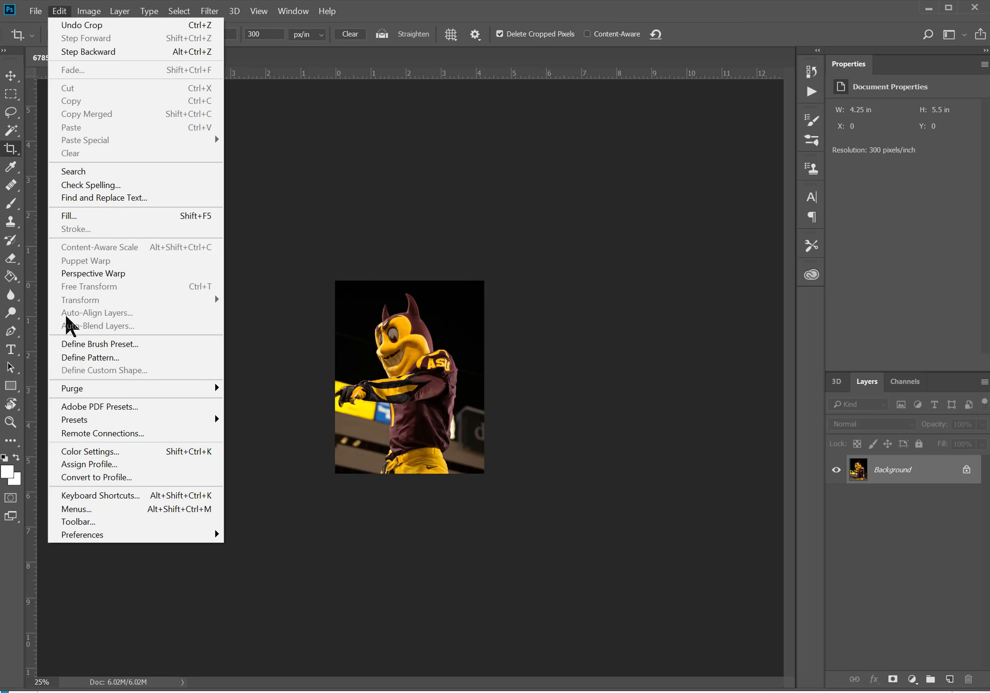
pyautogui.click(96, 477)
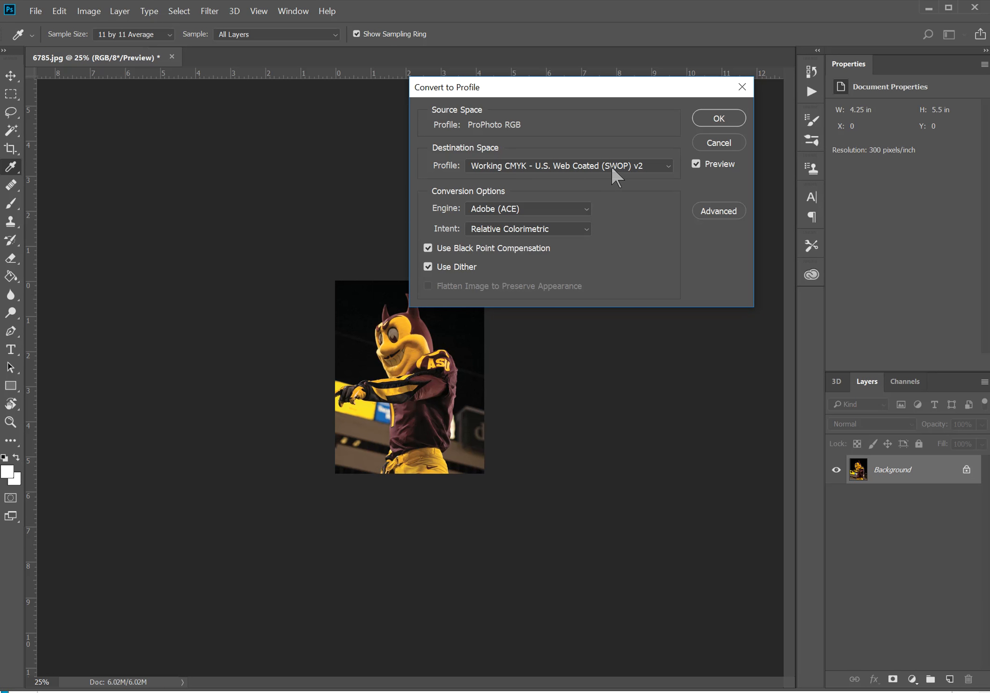
pyautogui.click(718, 118)
pyautogui.press('c')
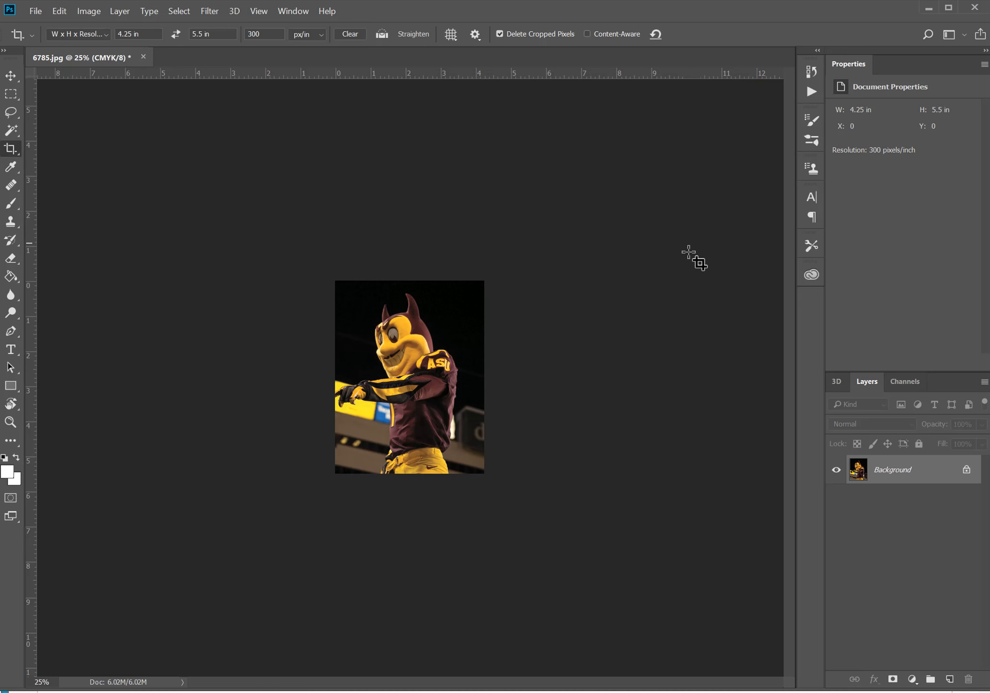
# Save the photo in the wk5 proj folder as a Photoshop PSD file named sparky1
pyautogui.click(34, 12)
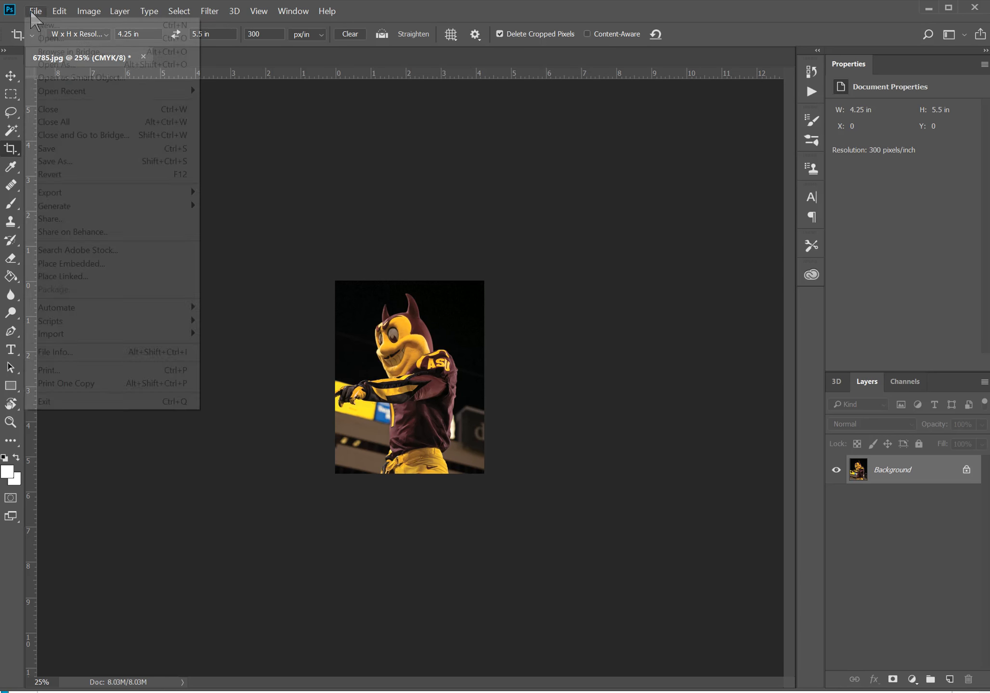
pyautogui.click(52, 162)
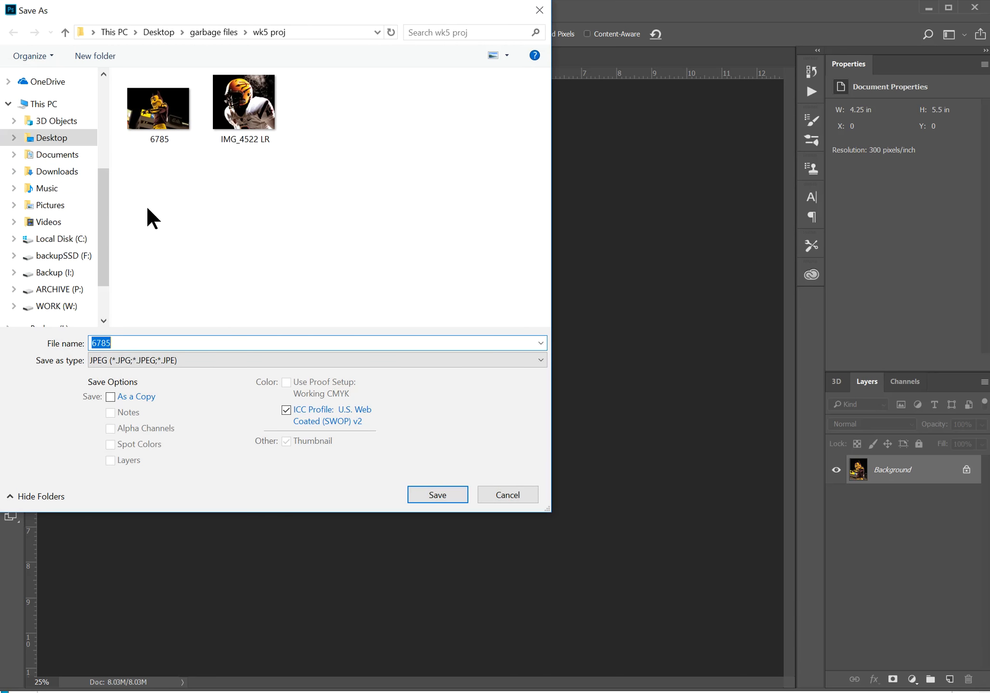
pyautogui.click(135, 361)
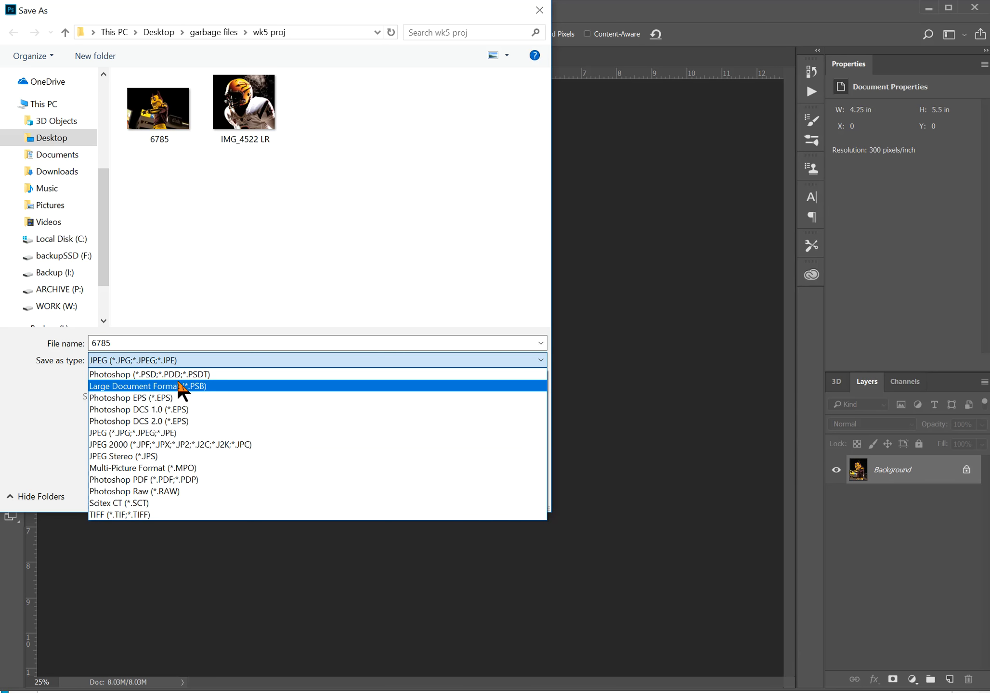
pyautogui.click(181, 375)
pyautogui.click(117, 343)
pyautogui.doubleClick(117, 343)
pyautogui.write('sparky')
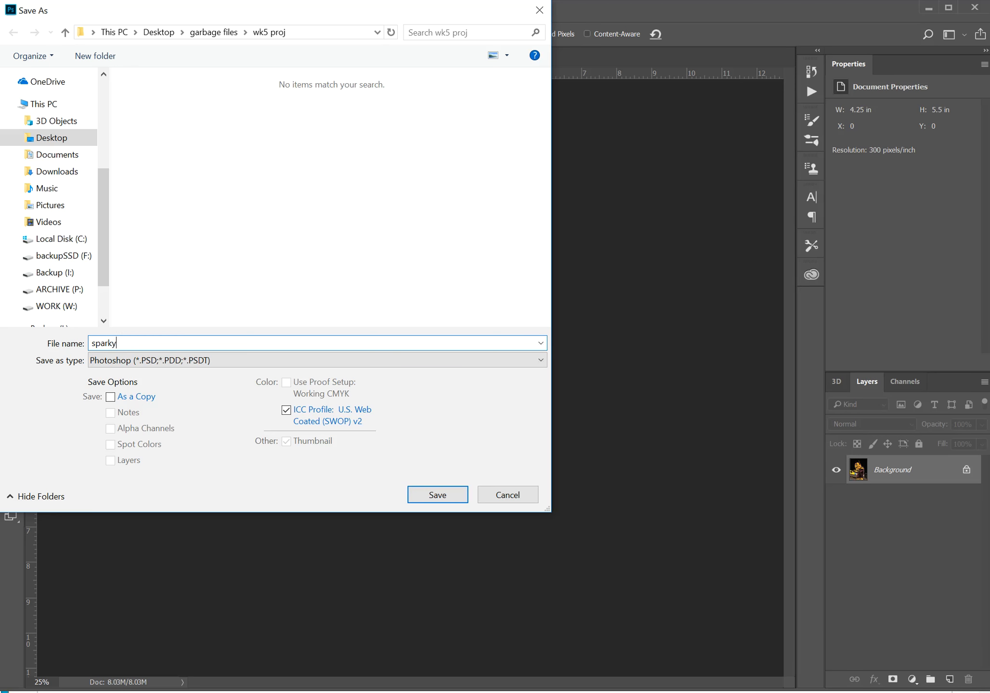
pyautogui.press('Return')
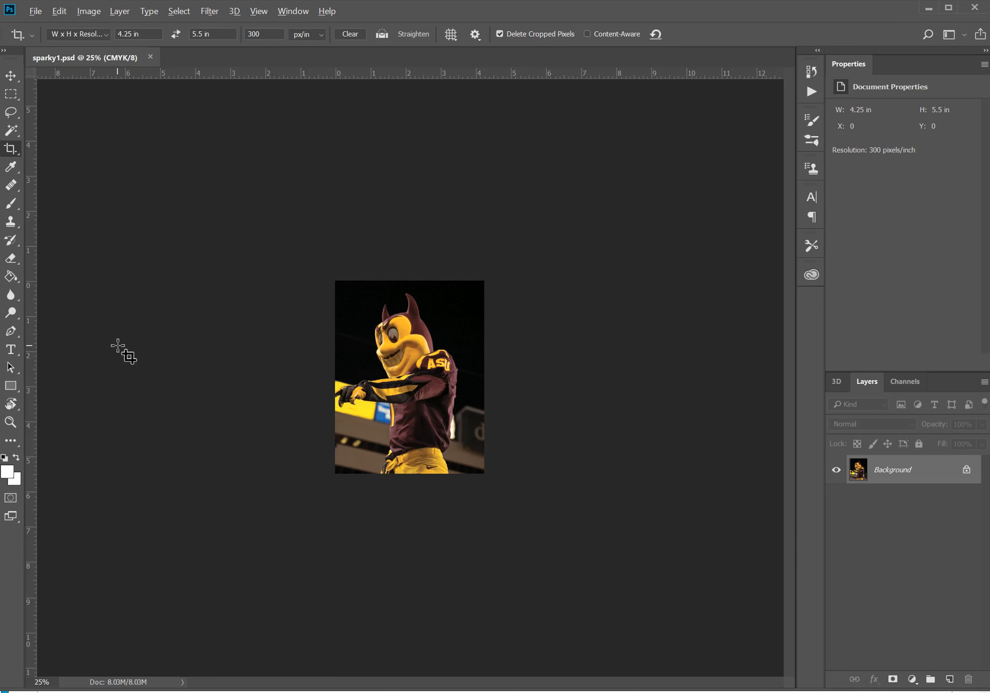
# Switch to InDesign and place sparky1 from Desktop > garbage files > wk5 proj at page 1's top-left corner, X 0 in, Y 0 in
pyautogui.hotkey('alt', 'Tab')
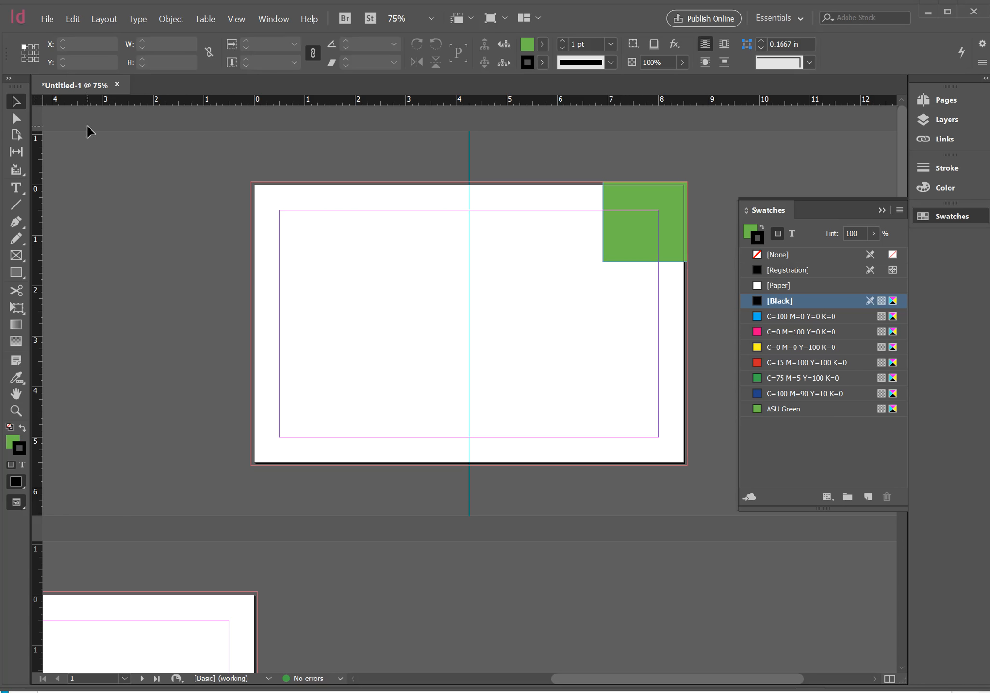
pyautogui.click(48, 19)
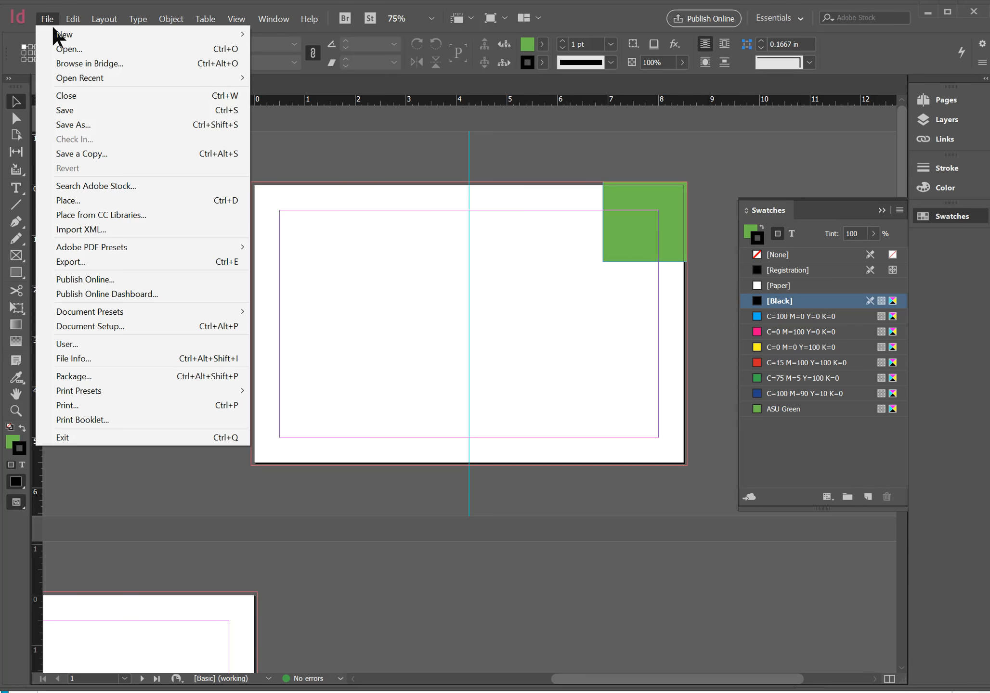
pyautogui.click(77, 201)
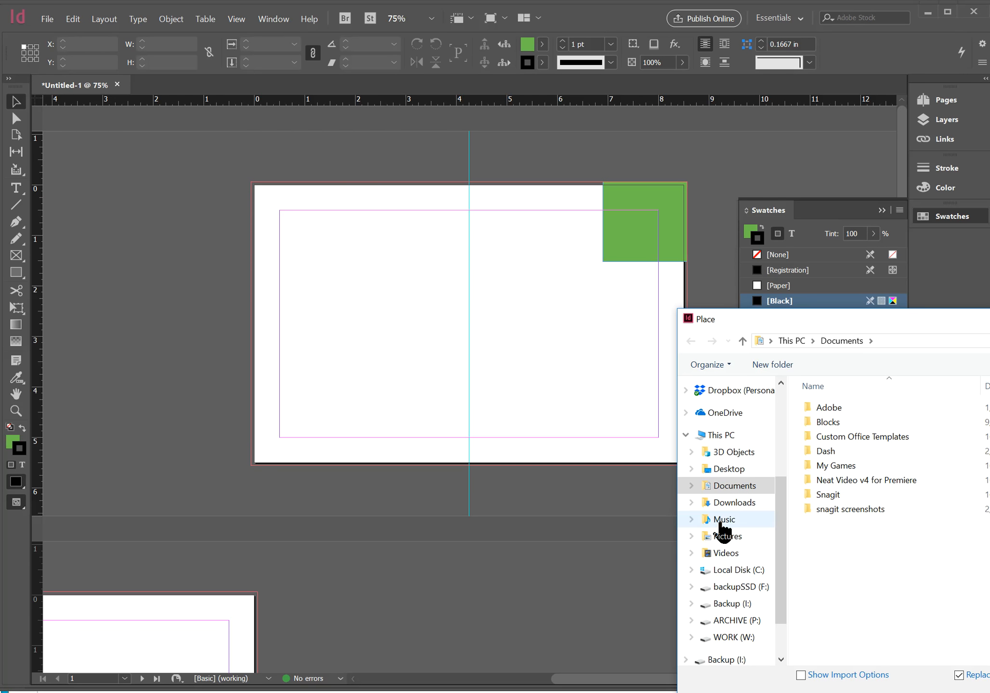
pyautogui.click(728, 469)
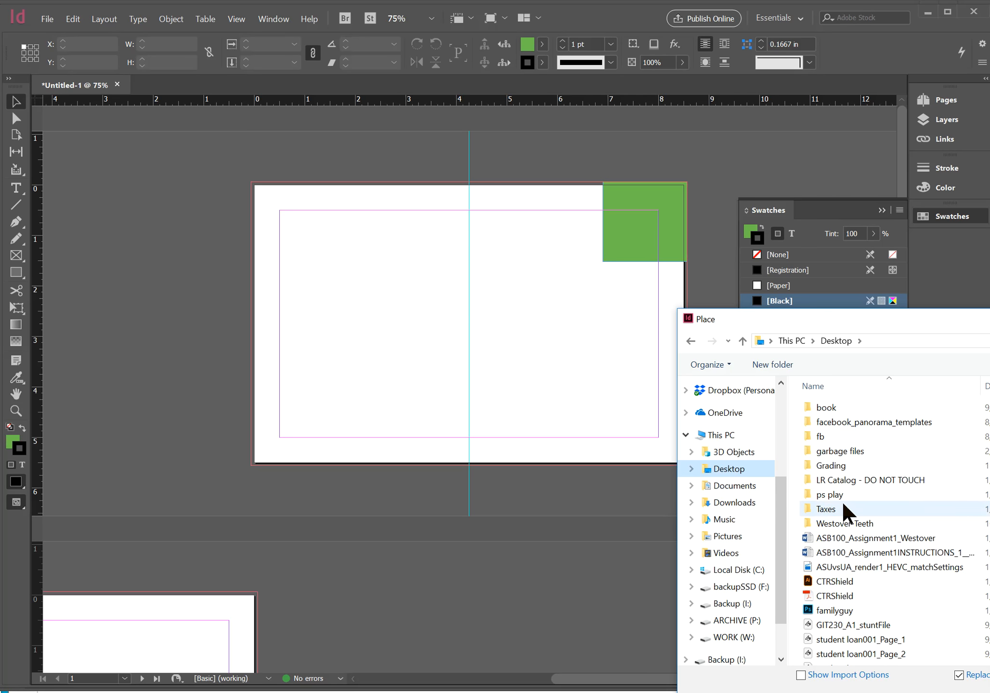
pyautogui.click(834, 452)
pyautogui.doubleClick(833, 453)
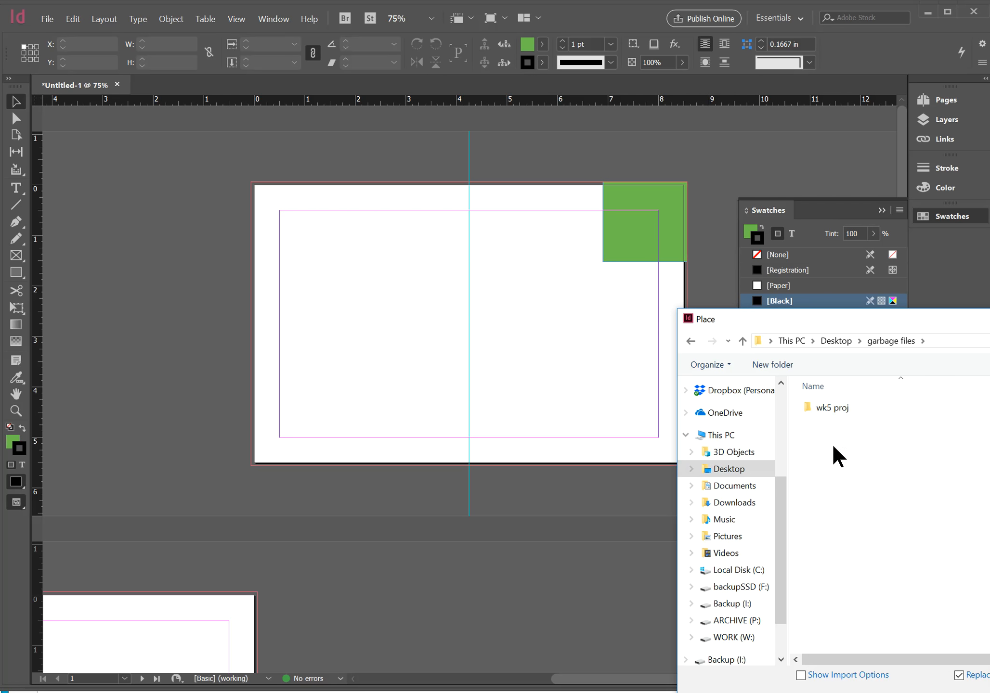
pyautogui.doubleClick(837, 407)
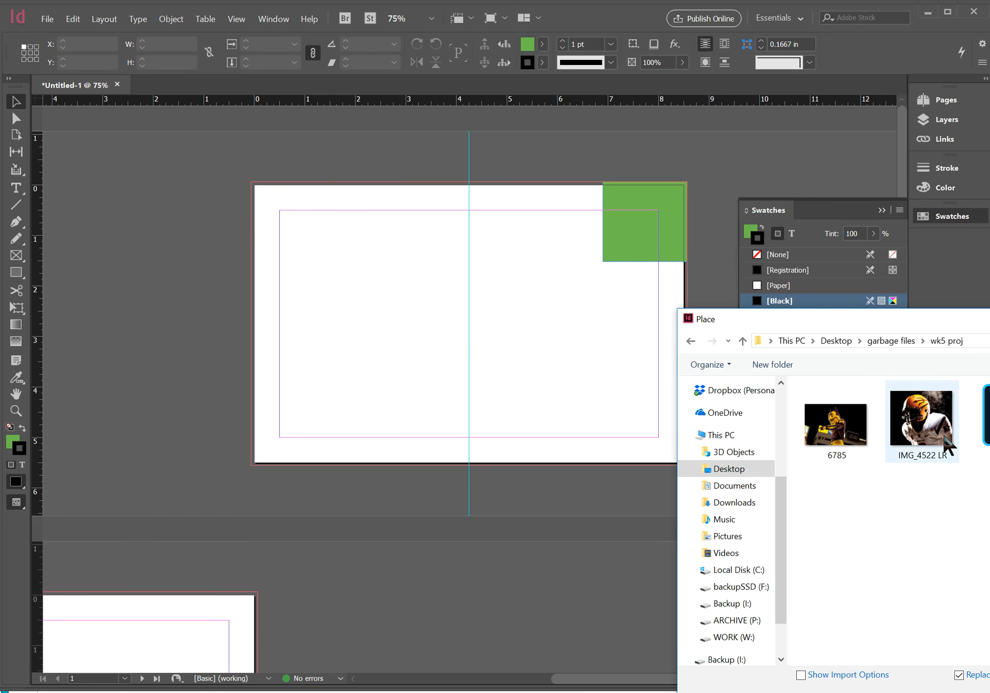
pyautogui.moveTo(922, 321); pyautogui.dragTo(535, 249)
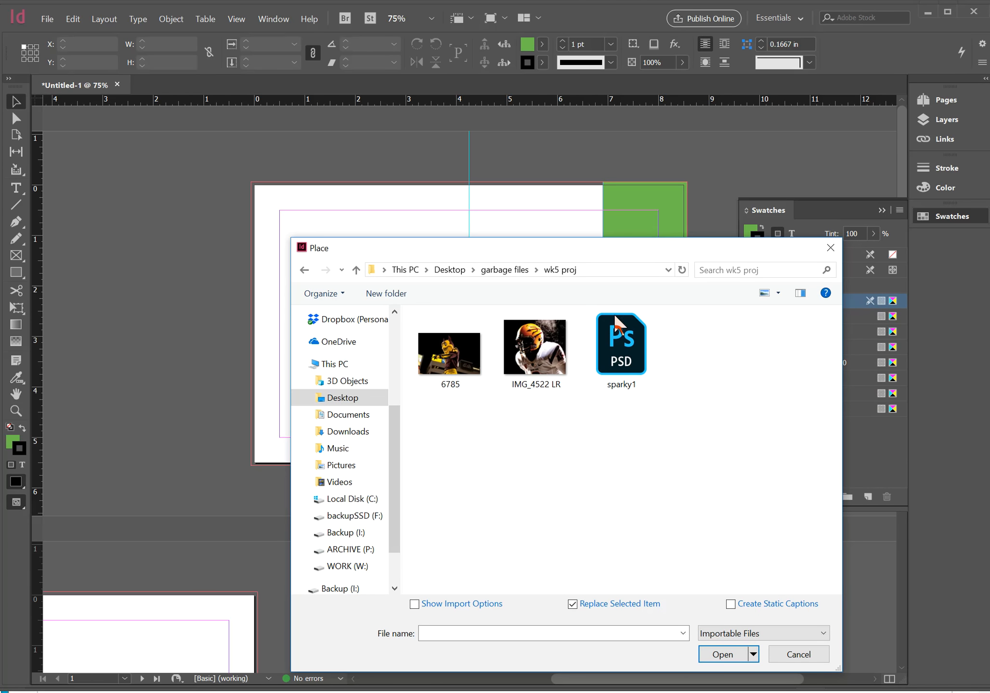
pyautogui.click(622, 346)
pyautogui.click(721, 655)
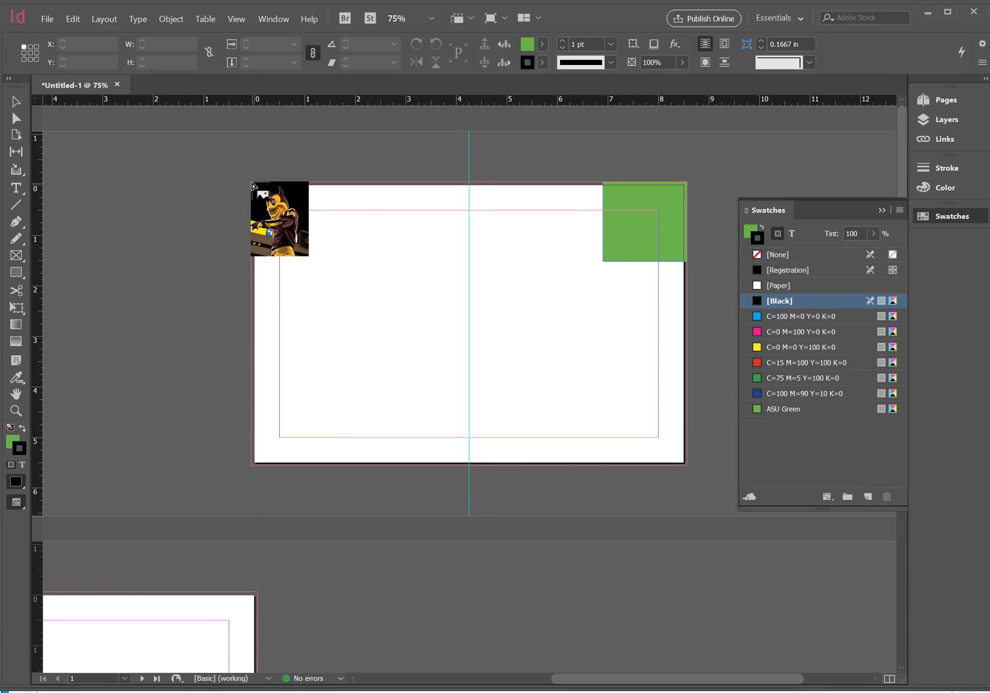
pyautogui.click(253, 185)
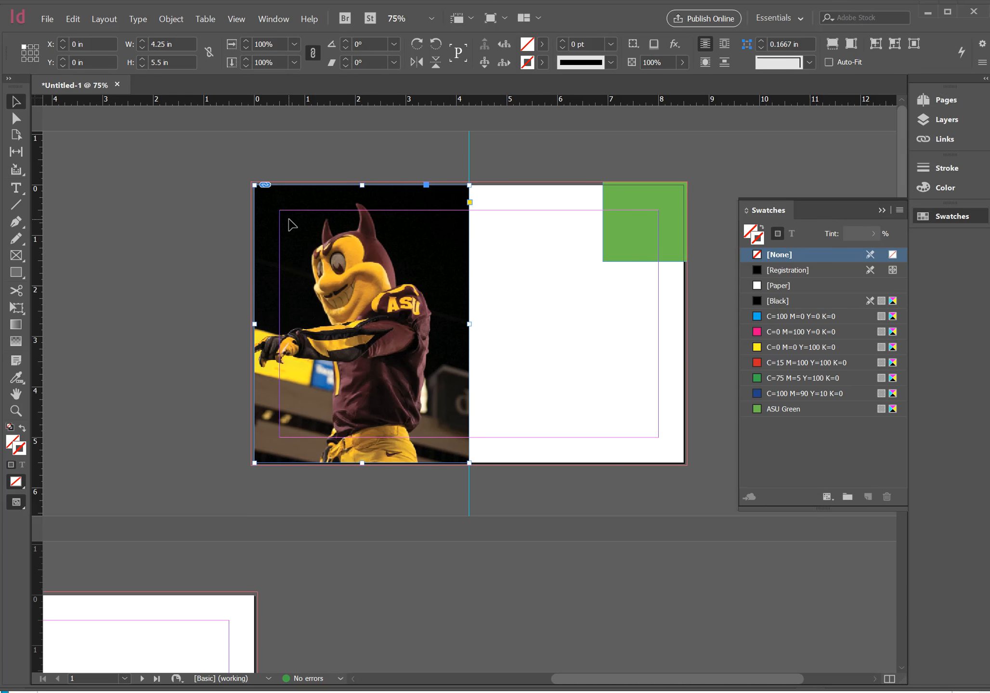
pyautogui.click(298, 475)
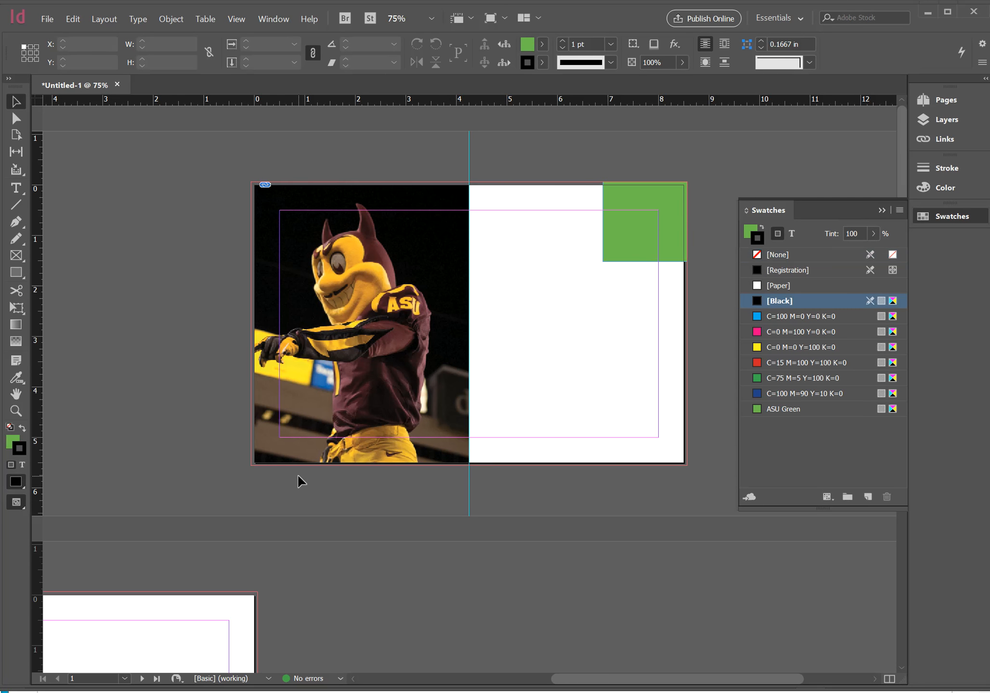
# Examine the placed photo's bottom-left corner up close against the page edge and bleed line
pyautogui.press('z')
pyautogui.moveTo(245, 433); pyautogui.dragTo(339, 490)
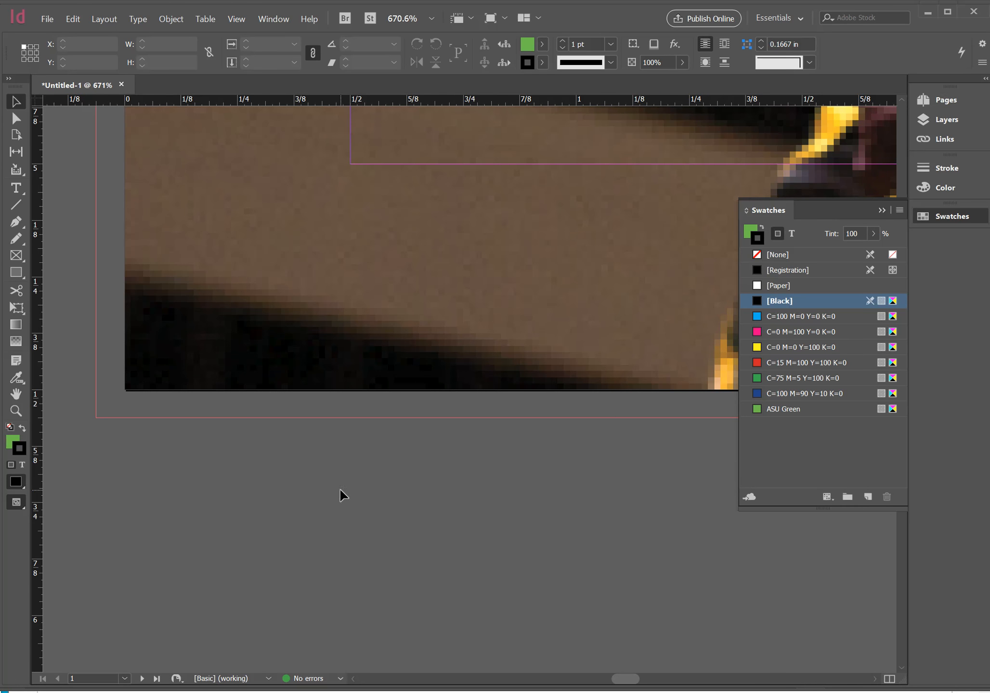
pyautogui.moveTo(184, 390); pyautogui.dragTo(391, 473)
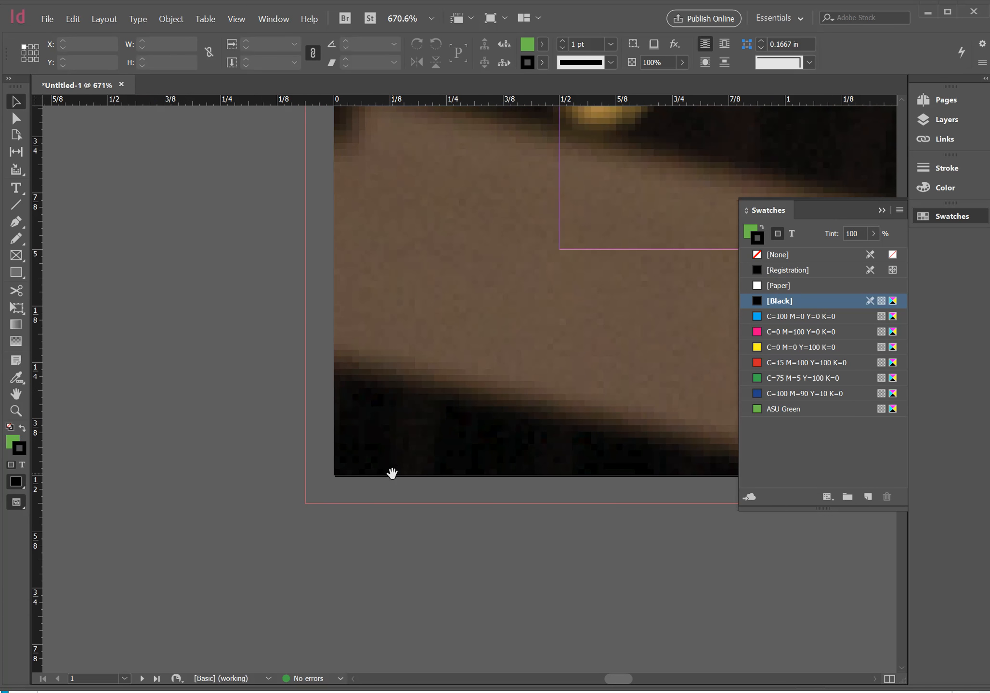
pyautogui.hotkey('ctrl', '-')
pyautogui.hotkey('ctrl', '-')
pyautogui.hotkey('ctrl', '-')
pyautogui.hotkey('ctrl', '-')
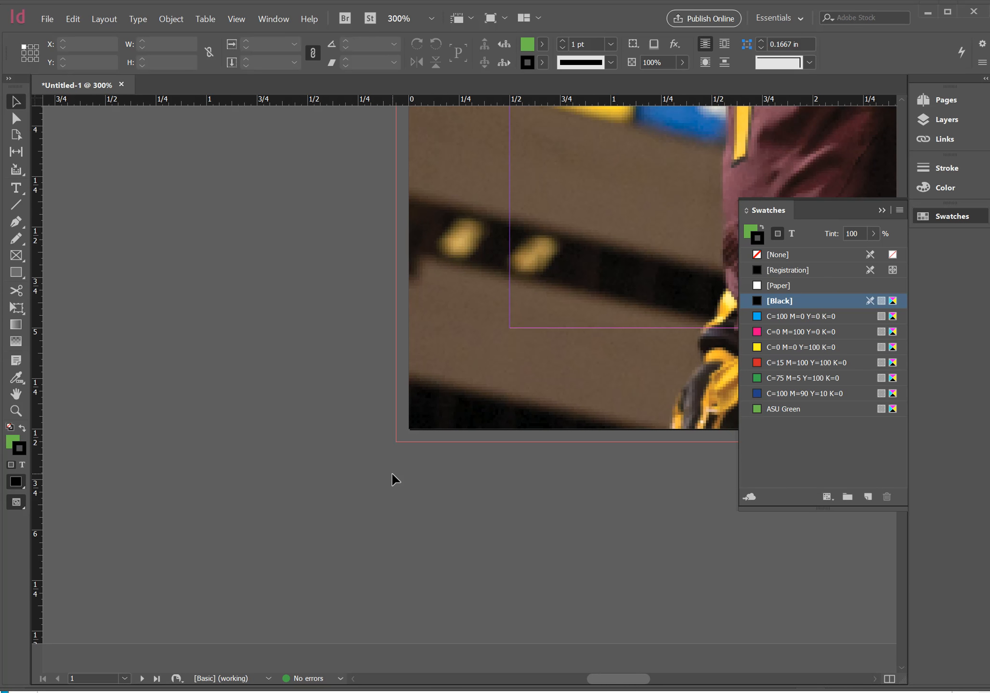
# Extend the placed mascot photo's frame from the page edges to the bleed lines at its left, bottom and top
pyautogui.click(445, 417)
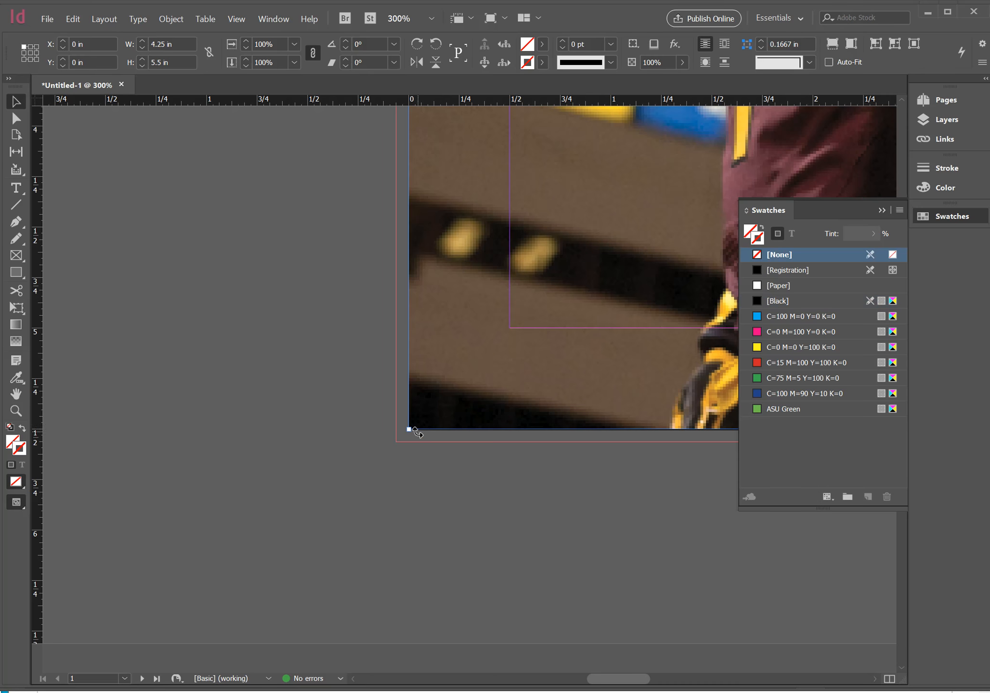
pyautogui.moveTo(409, 430); pyautogui.dragTo(396, 443)
pyautogui.moveTo(451, 231); pyautogui.dragTo(492, 541)
pyautogui.moveTo(480, 223); pyautogui.dragTo(409, 455)
pyautogui.moveTo(426, 235); pyautogui.dragTo(422, 435)
pyautogui.moveTo(377, 322); pyautogui.dragTo(376, 307)
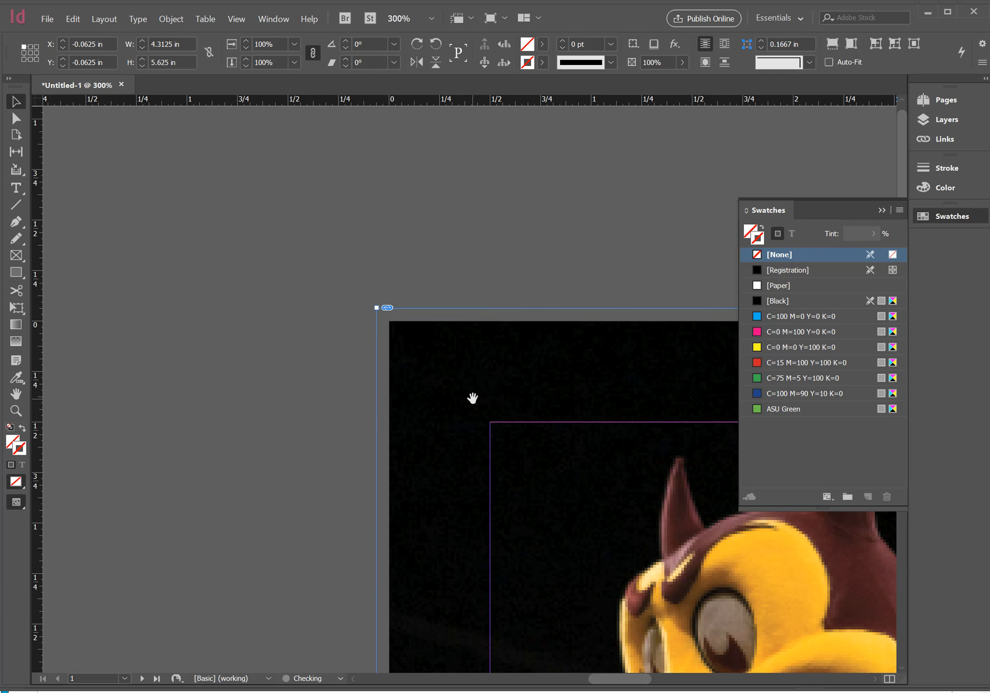
# Fit the mascot photo to its enlarged frame with Fill Frame Proportionally
pyautogui.rightClick(472, 398)
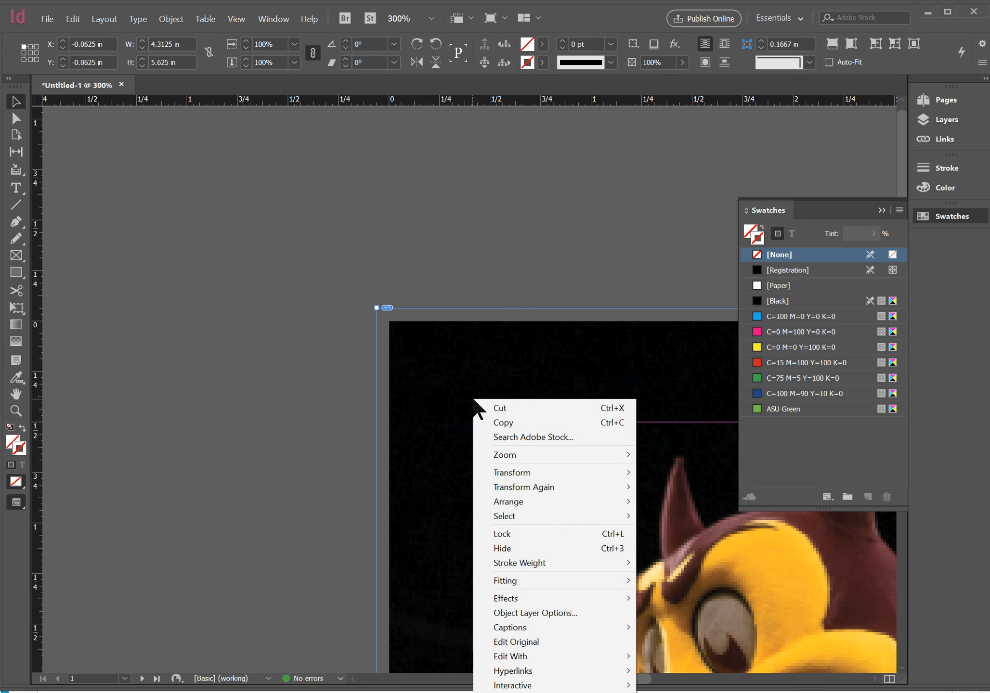
pyautogui.moveTo(553, 581)
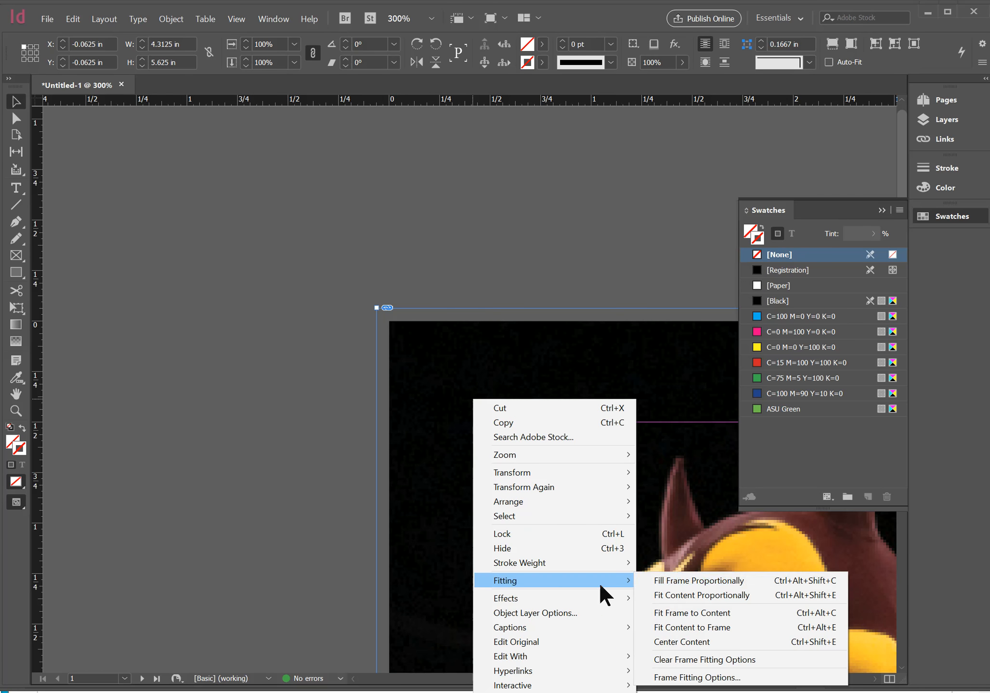
pyautogui.click(705, 583)
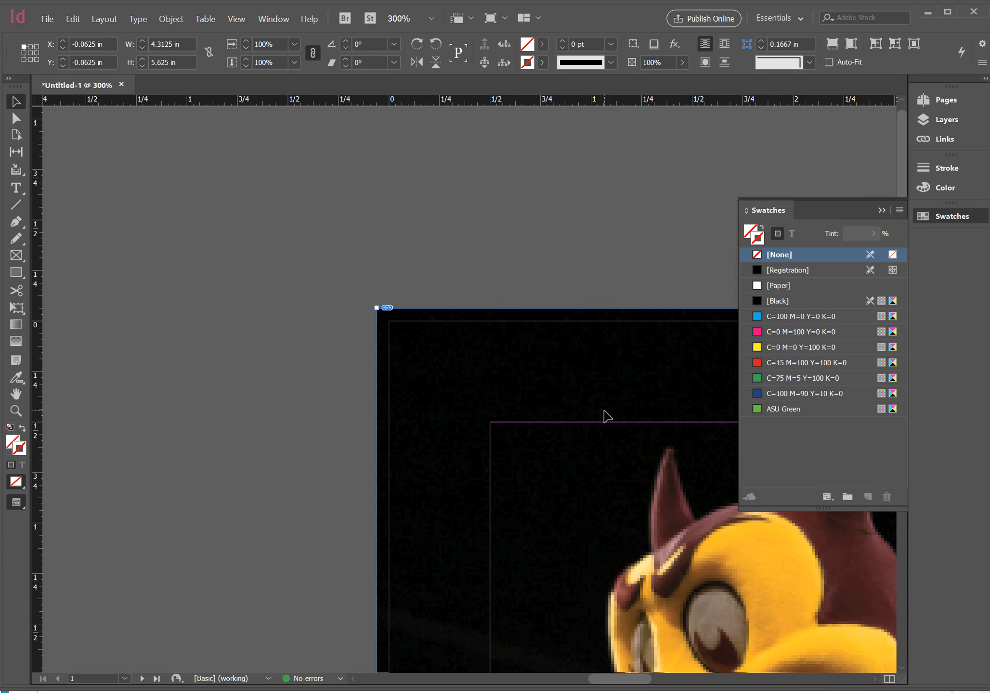
# Check the link info of sparky1.psd for its color space and effective resolution
pyautogui.click(882, 210)
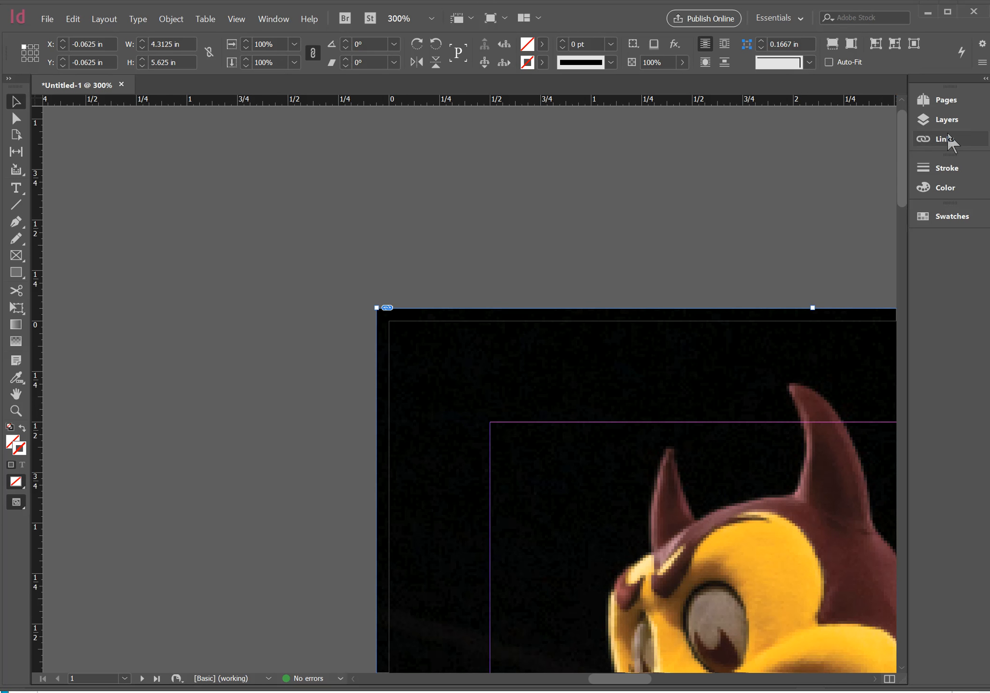
pyautogui.click(931, 138)
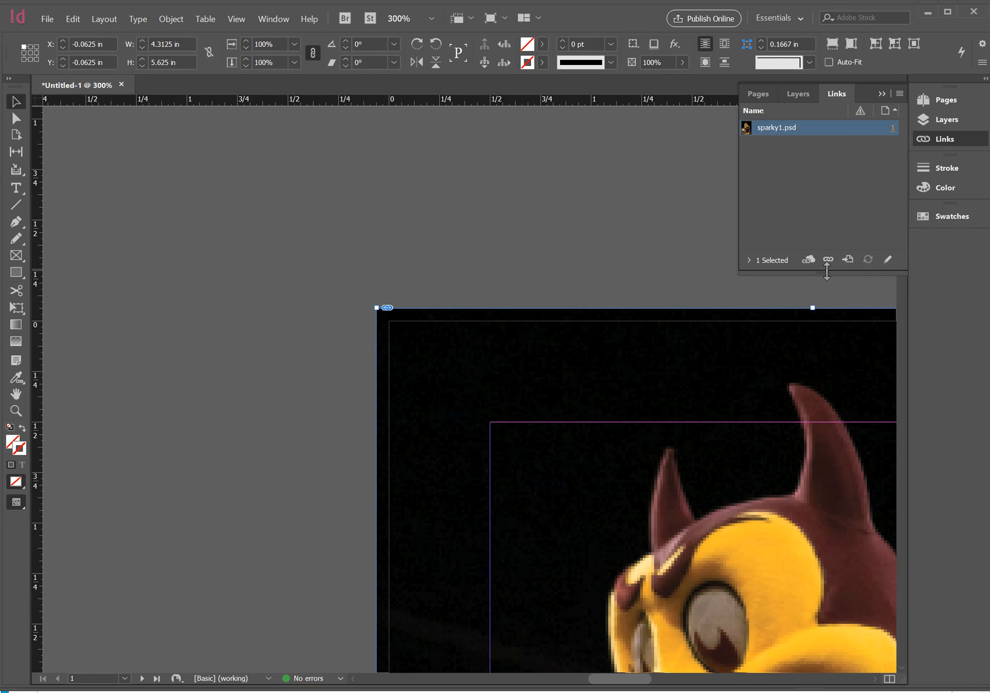
pyautogui.moveTo(826, 273); pyautogui.dragTo(792, 206)
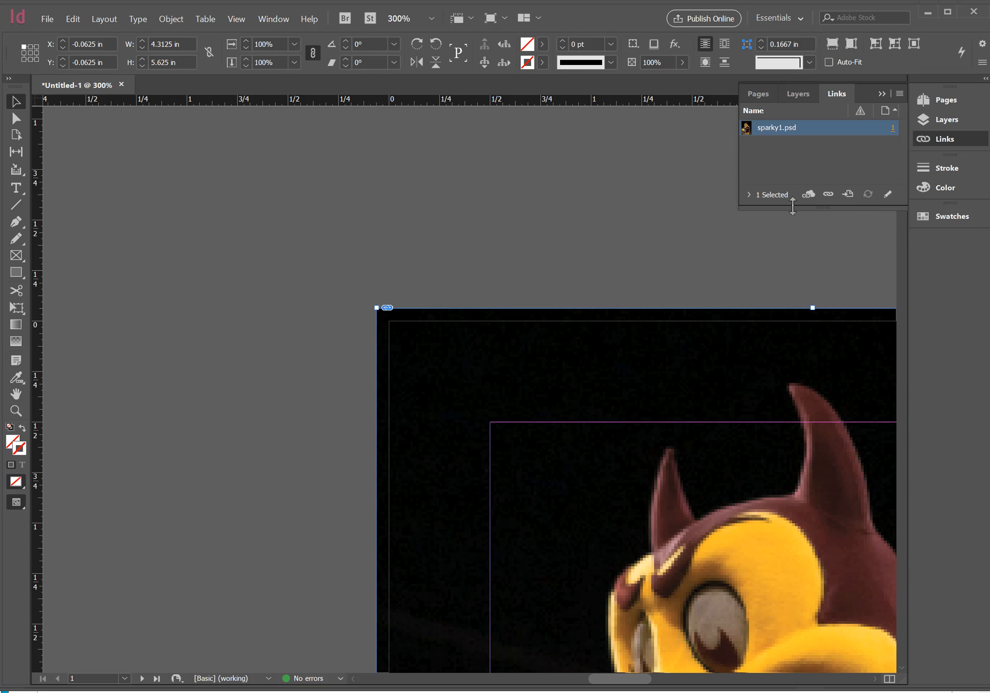
pyautogui.click(748, 195)
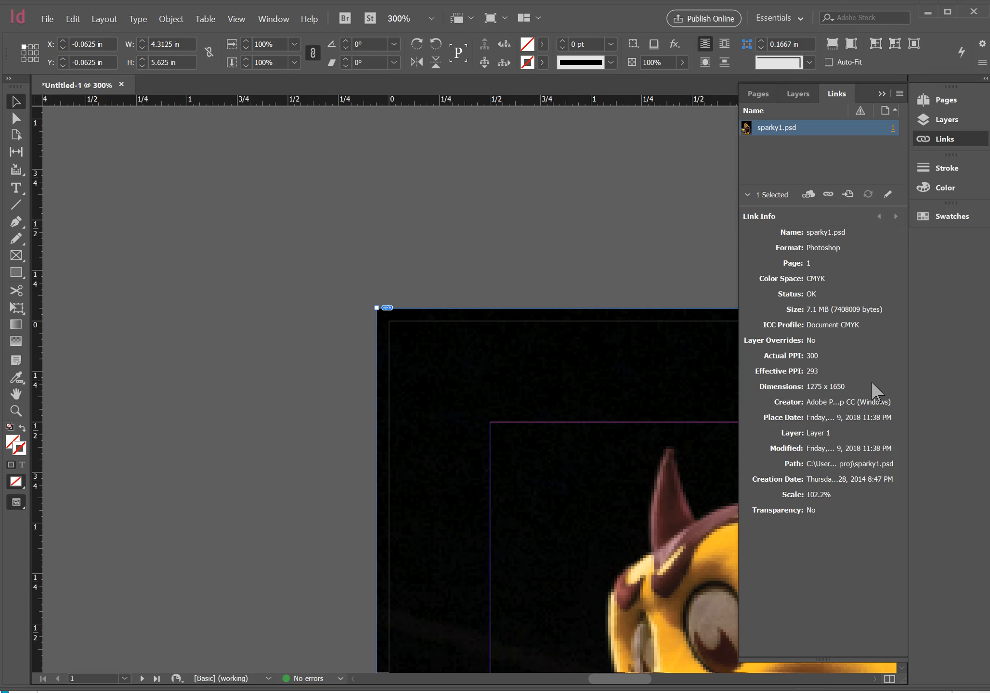
pyautogui.click(881, 94)
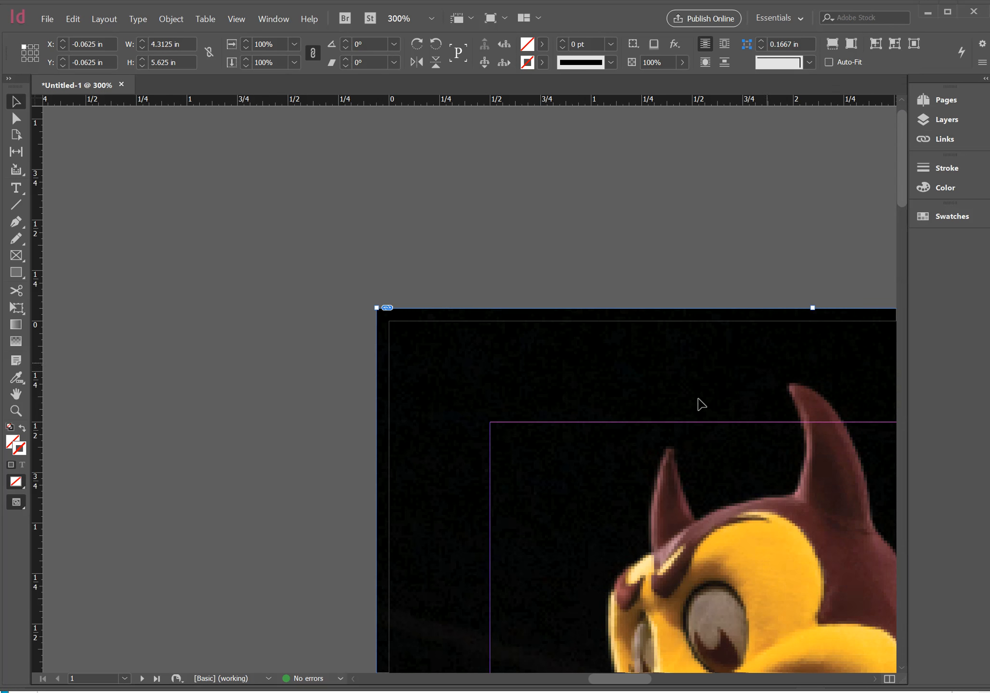
pyautogui.hotkey('ctrl', '0')
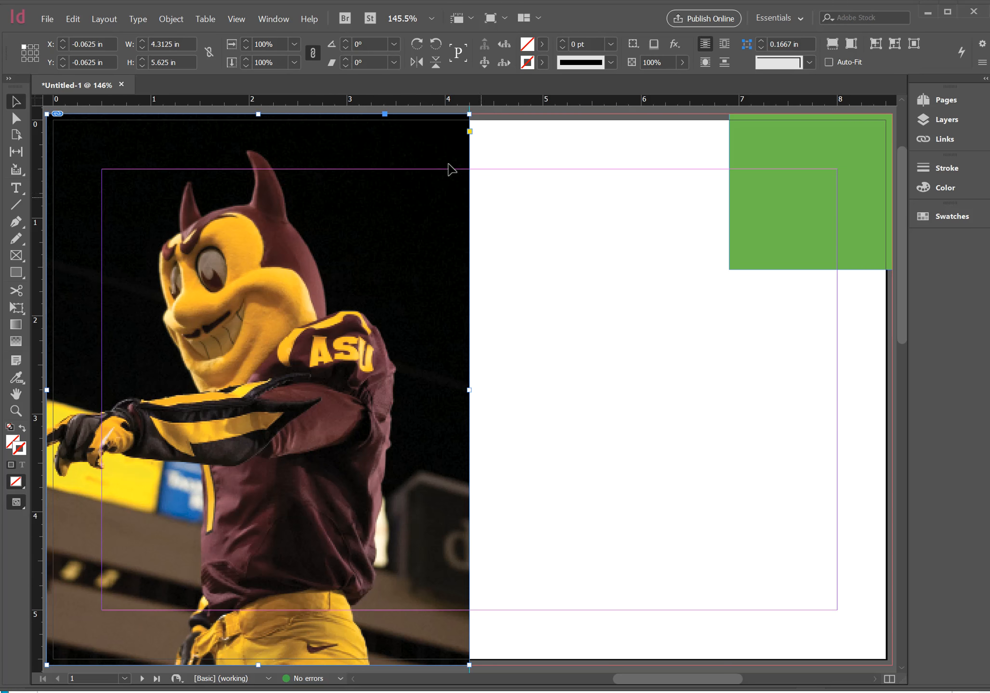
# Switch to Photoshop and open the football player photo IMG_4522 LR.jpg from the wk5 proj folder
pyautogui.click(577, 246)
pyautogui.hotkey('alt', 'Tab')
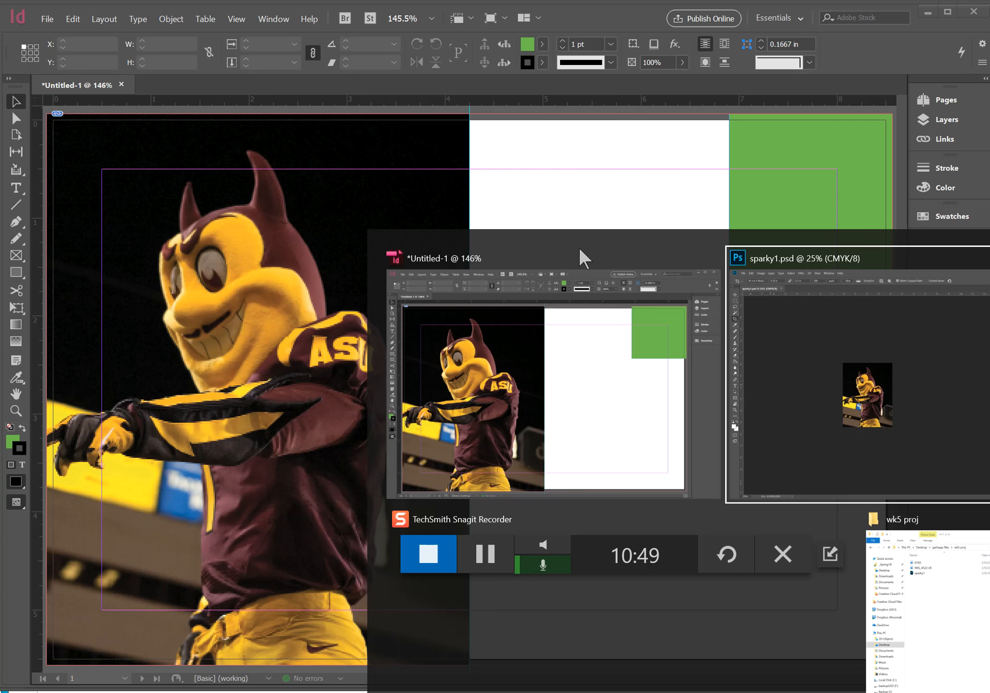
pyautogui.hotkey('alt', 'Tab')
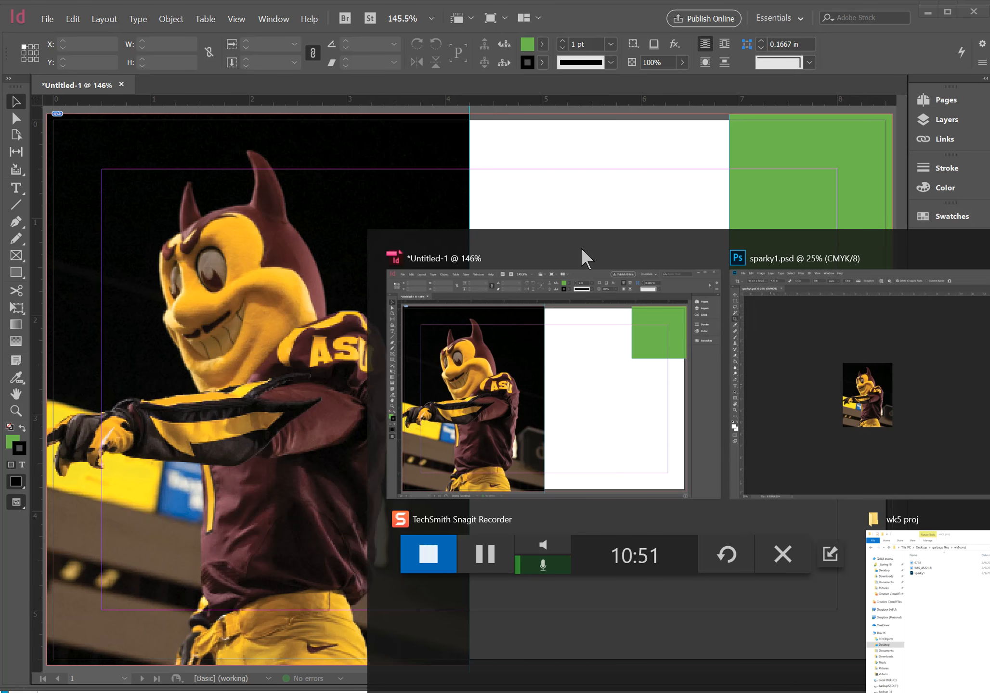
pyautogui.click(769, 320)
pyautogui.click(35, 10)
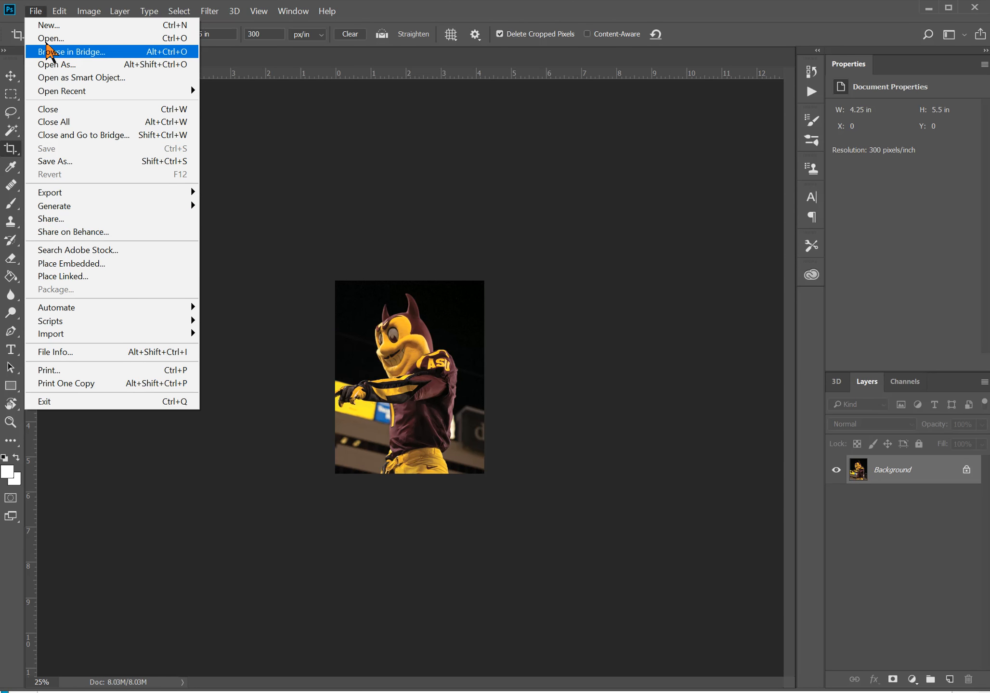
pyautogui.click(45, 39)
pyautogui.click(260, 136)
pyautogui.click(432, 398)
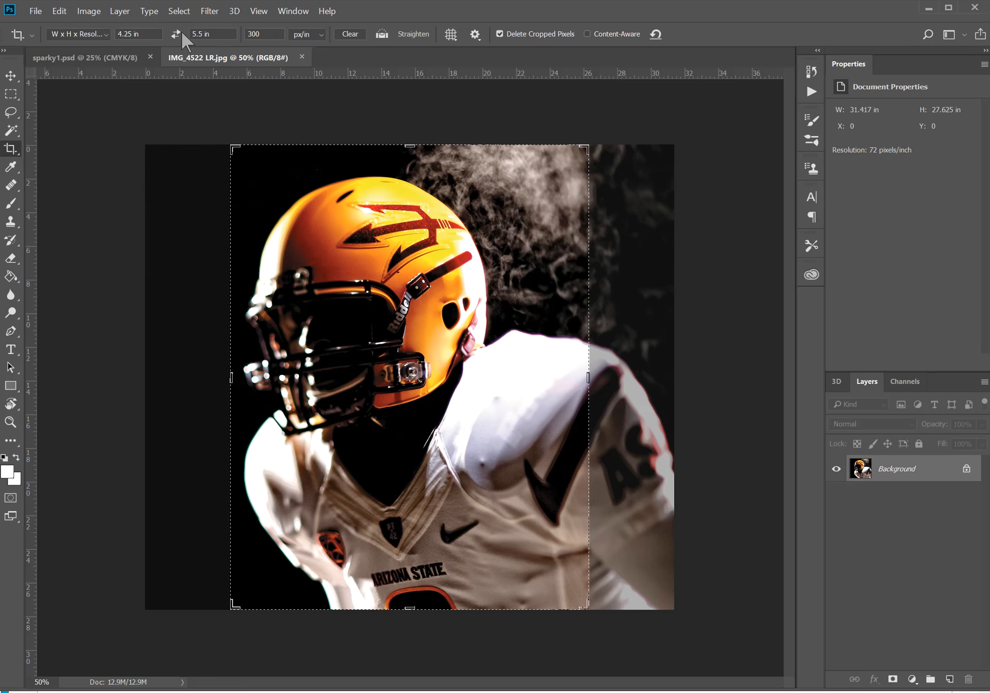
# Clear the Crop tool's preset dimensions and set the photo's height to 5.5 in with resampling off
pyautogui.click(350, 35)
pyautogui.click(82, 13)
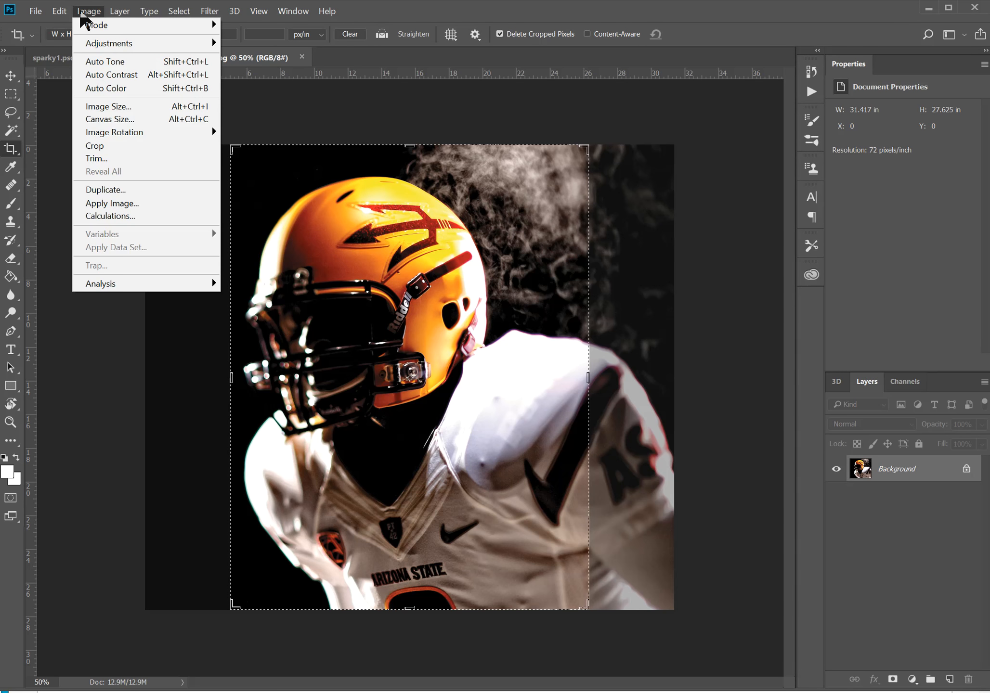
pyautogui.click(124, 107)
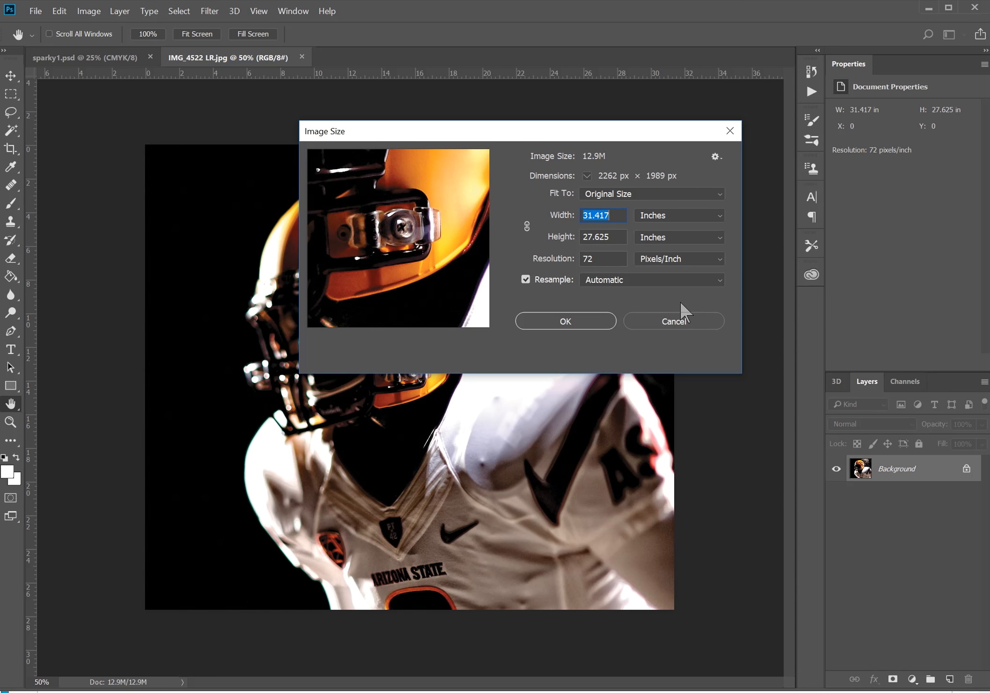
pyautogui.click(558, 283)
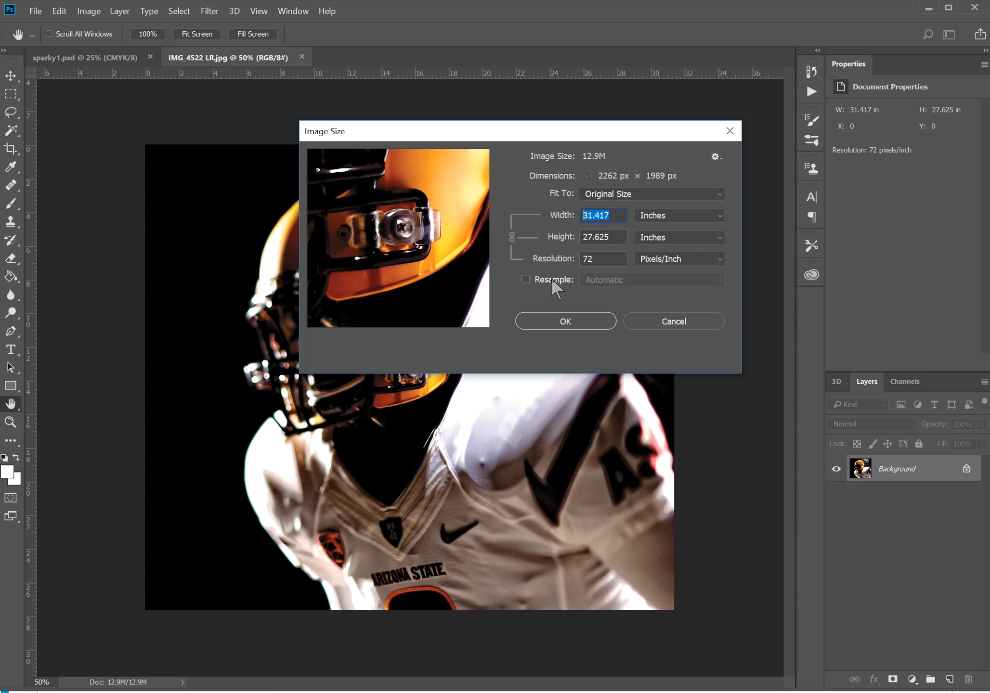
pyautogui.click(600, 240)
pyautogui.moveTo(614, 241); pyautogui.dragTo(535, 236)
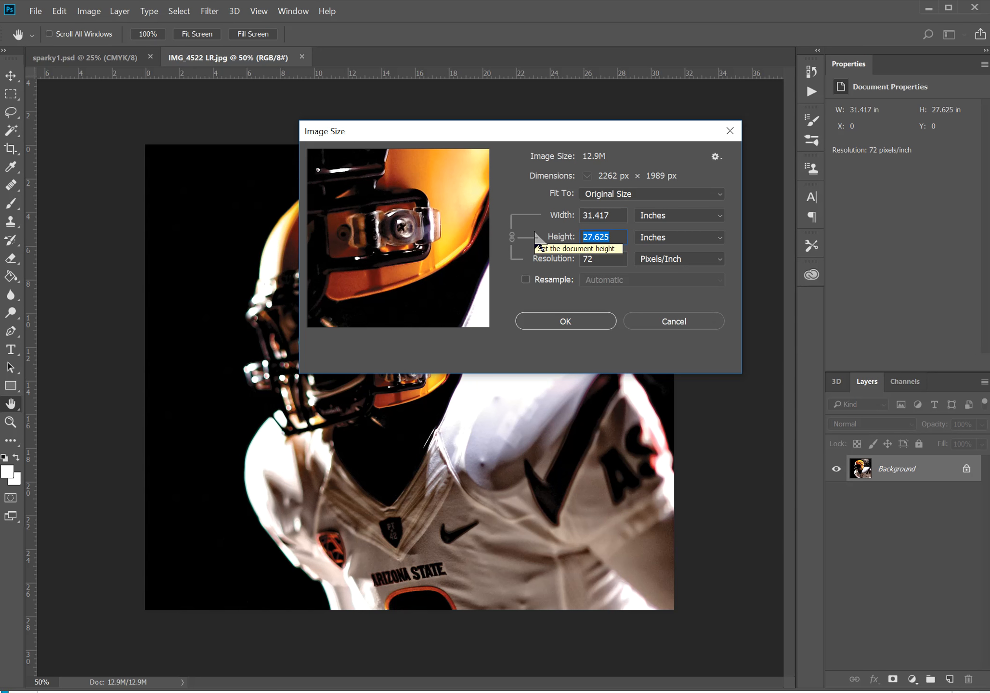
pyautogui.write('5.5')
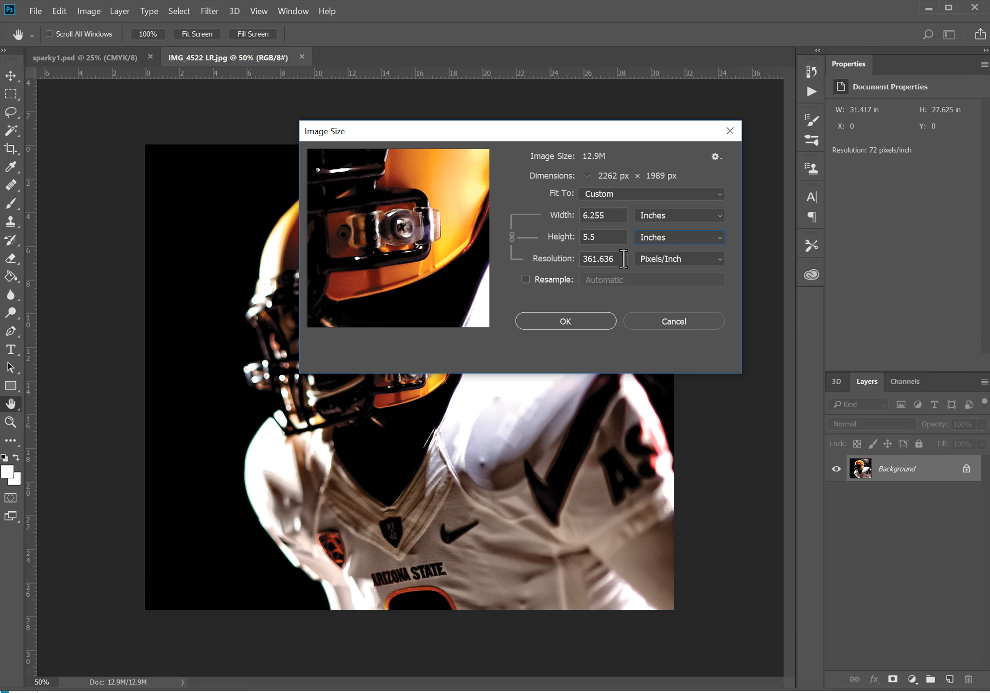
pyautogui.click(584, 317)
pyautogui.press('c')
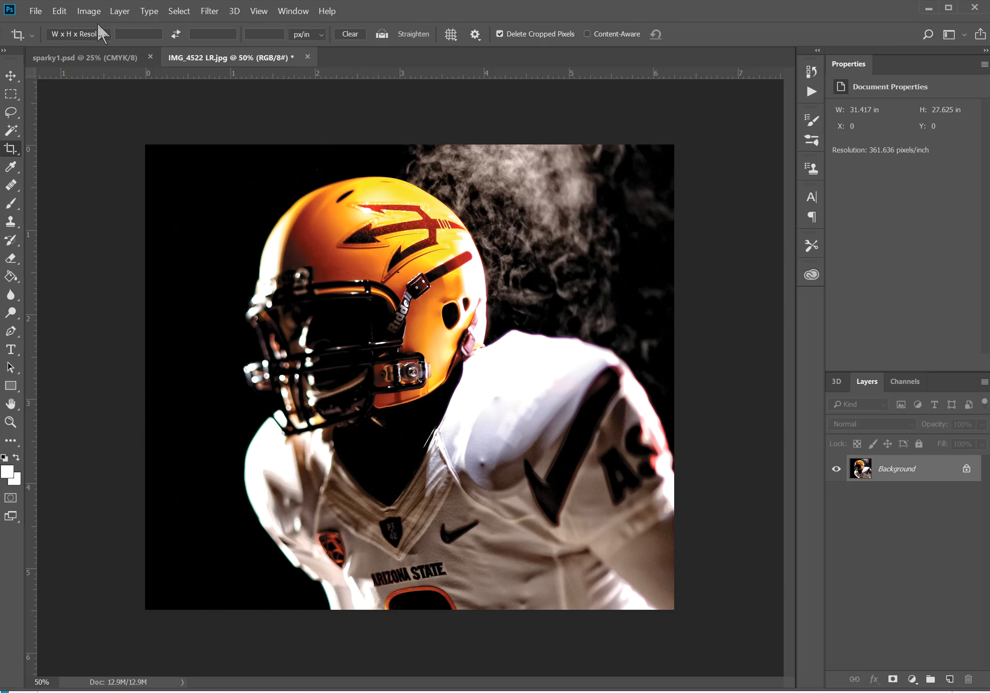
# Convert the football photo to the Working CMYK - U.S. Web Coated (SWOP) v2 profile
pyautogui.click(62, 12)
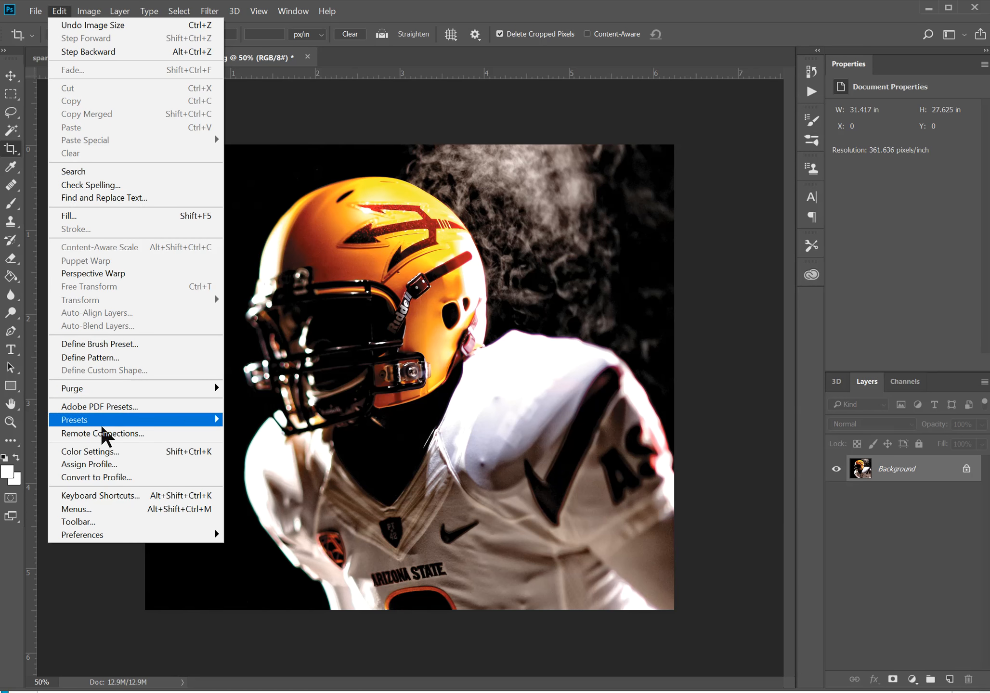
pyautogui.click(105, 478)
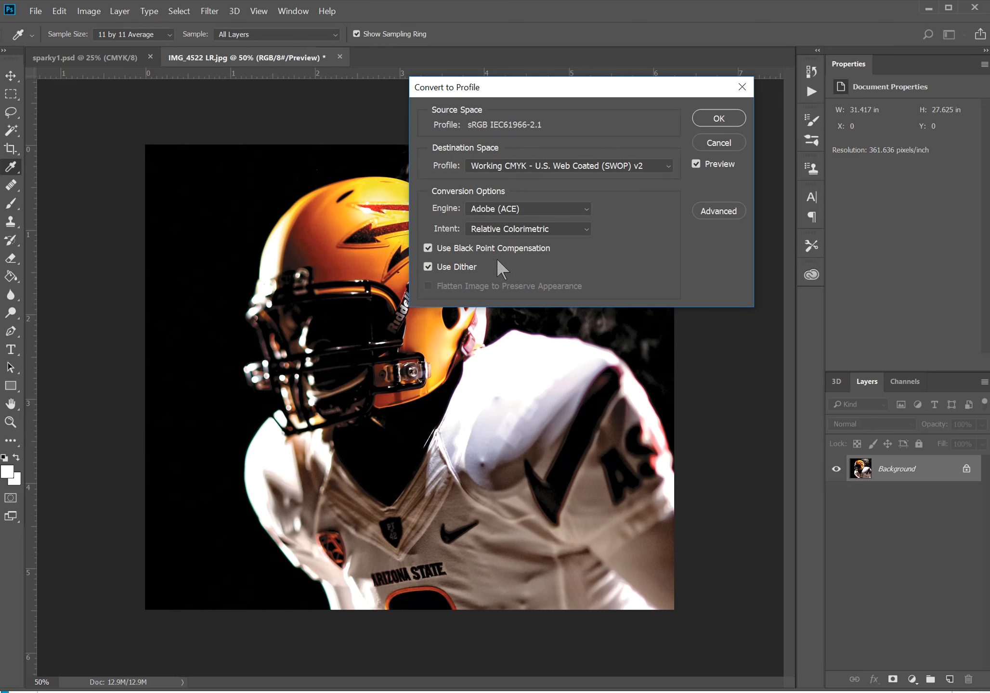
pyautogui.click(707, 120)
pyautogui.press('c')
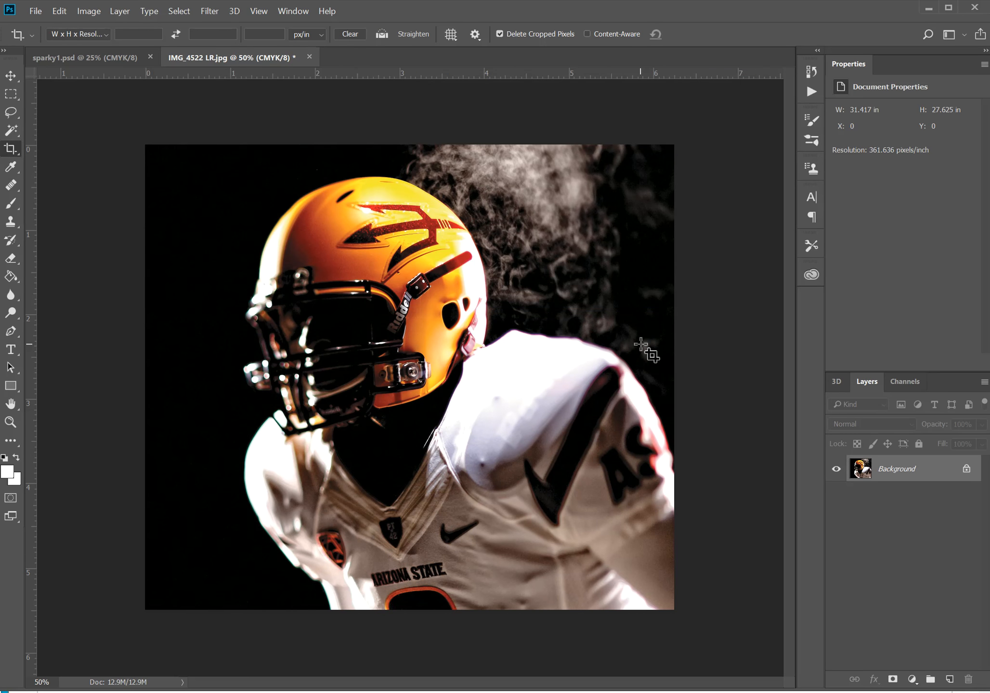
# Save the football photo in the wk5 proj folder as a Photoshop PSD named IMG_4522 LR, and close Photoshop
pyautogui.hotkey('ctrl', 'shift', 's')
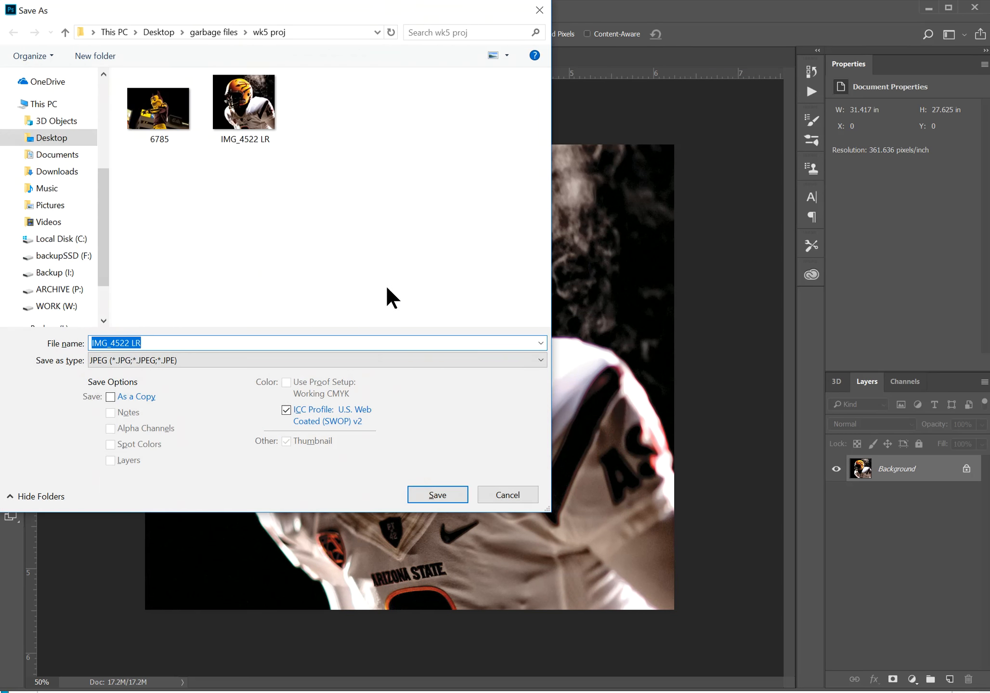
pyautogui.click(158, 361)
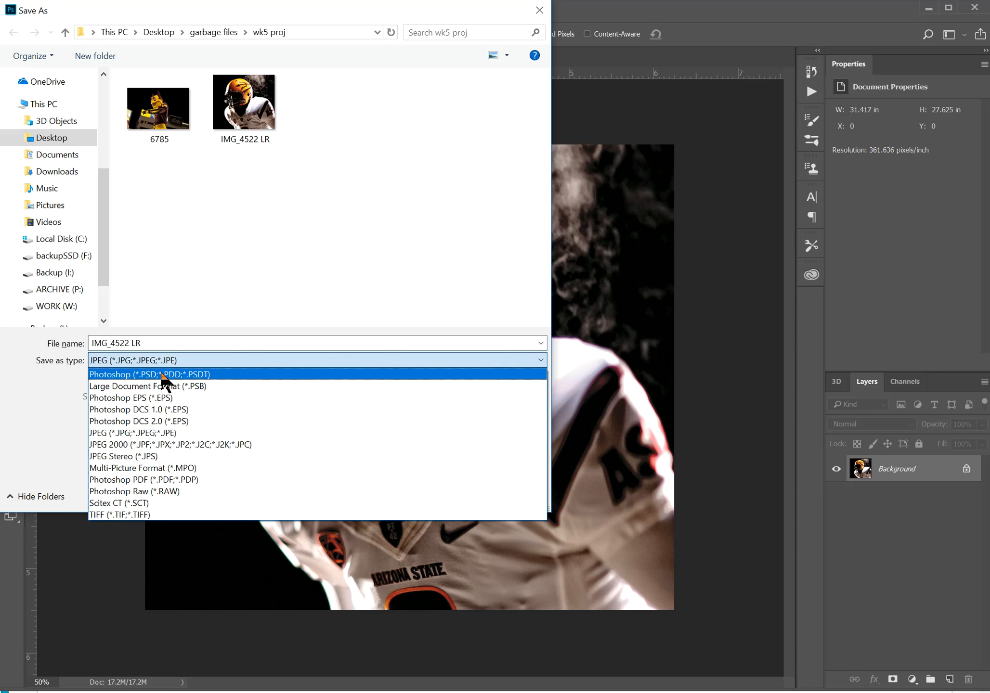
pyautogui.click(164, 375)
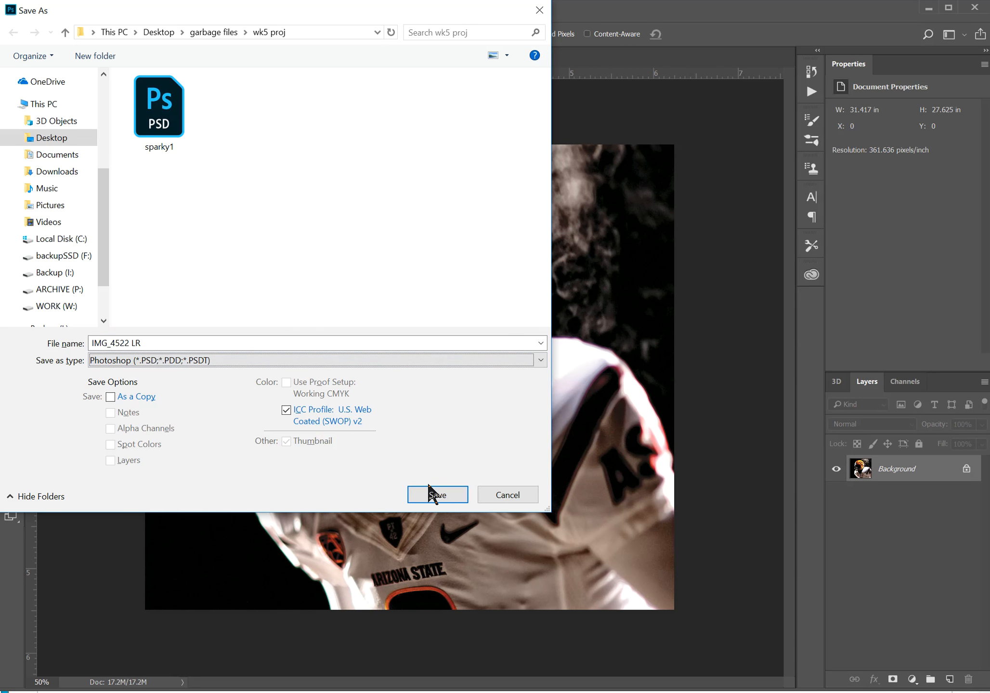
pyautogui.click(433, 495)
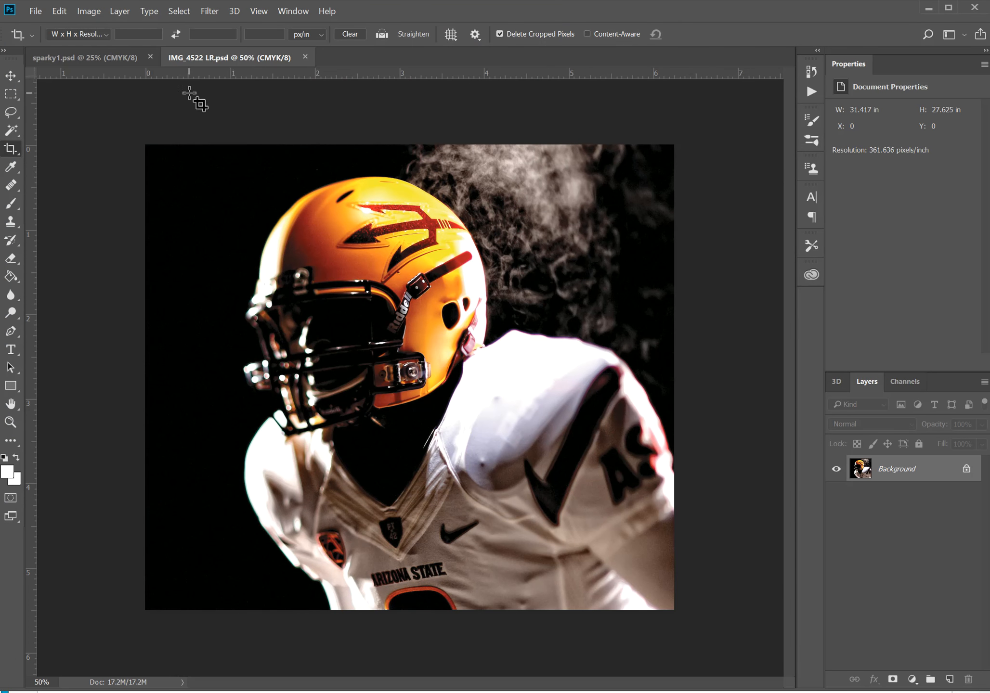
pyautogui.hotkey('ctrl', 'alt', 'w')
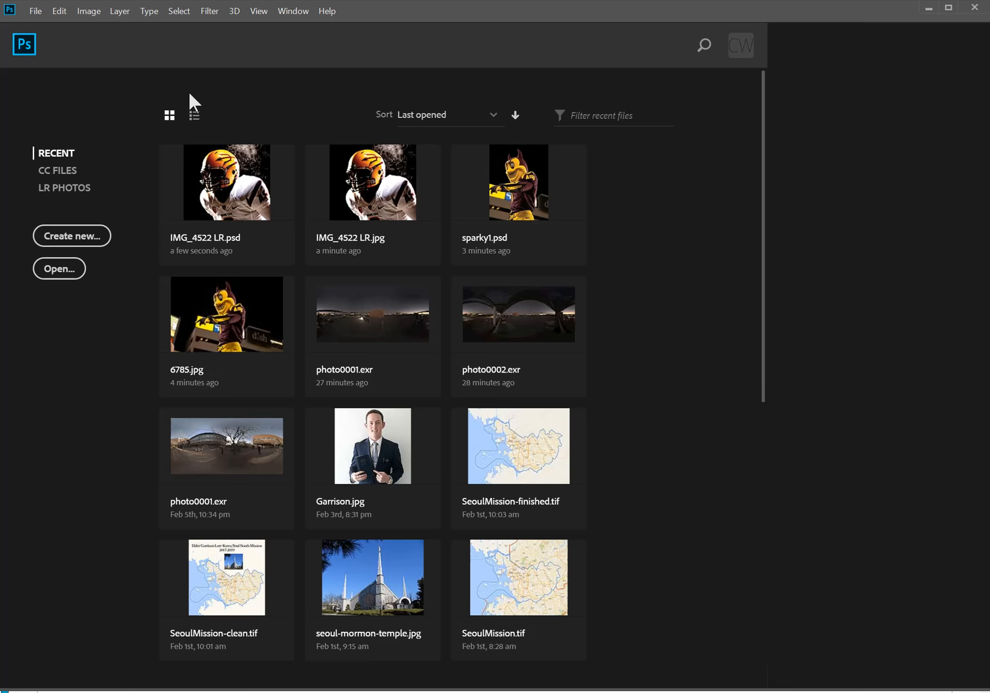
pyautogui.click(974, 7)
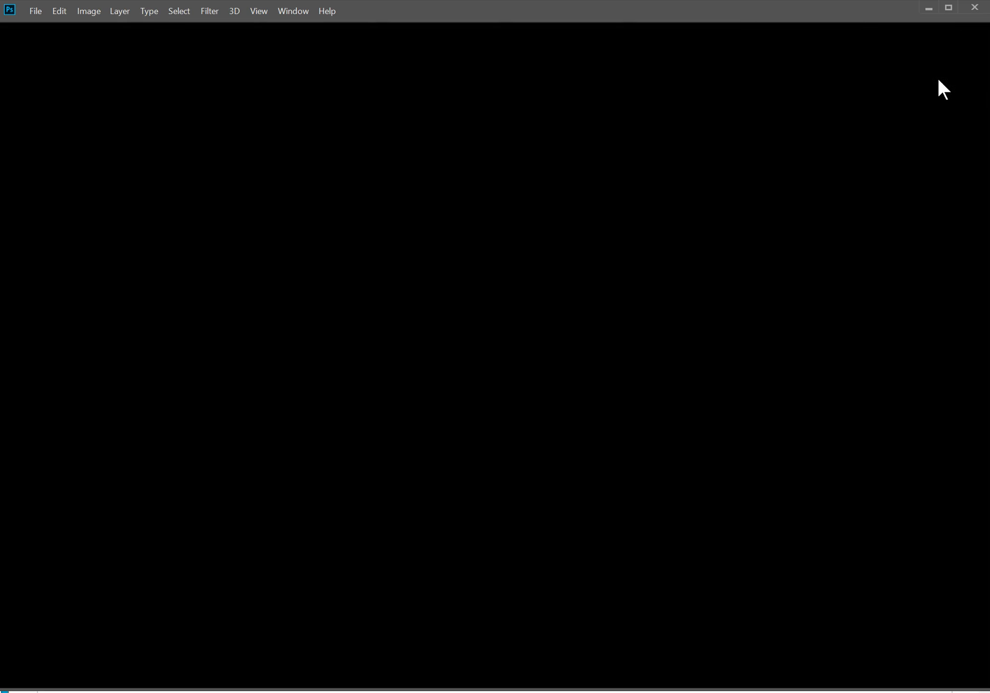
# In InDesign, place IMG_4522 LR.psd on page 2 from the fold guide at the top bleed line, about 6.4 by 5.625 in
pyautogui.click(46, 19)
pyautogui.click(99, 202)
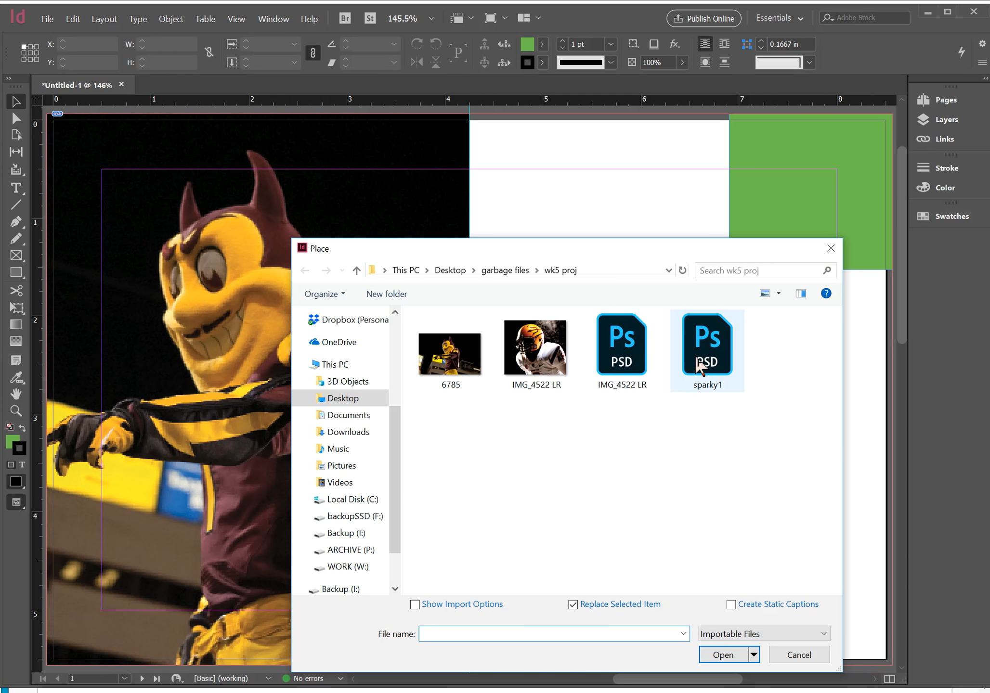
pyautogui.click(621, 344)
pyautogui.click(732, 655)
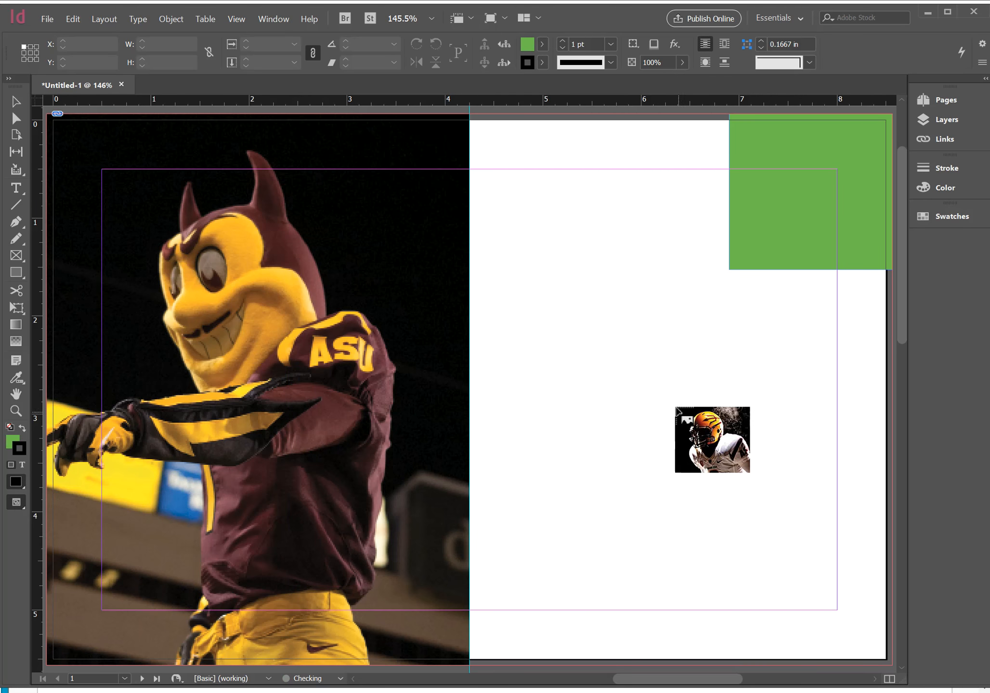
pyautogui.hotkey('ctrl', '-')
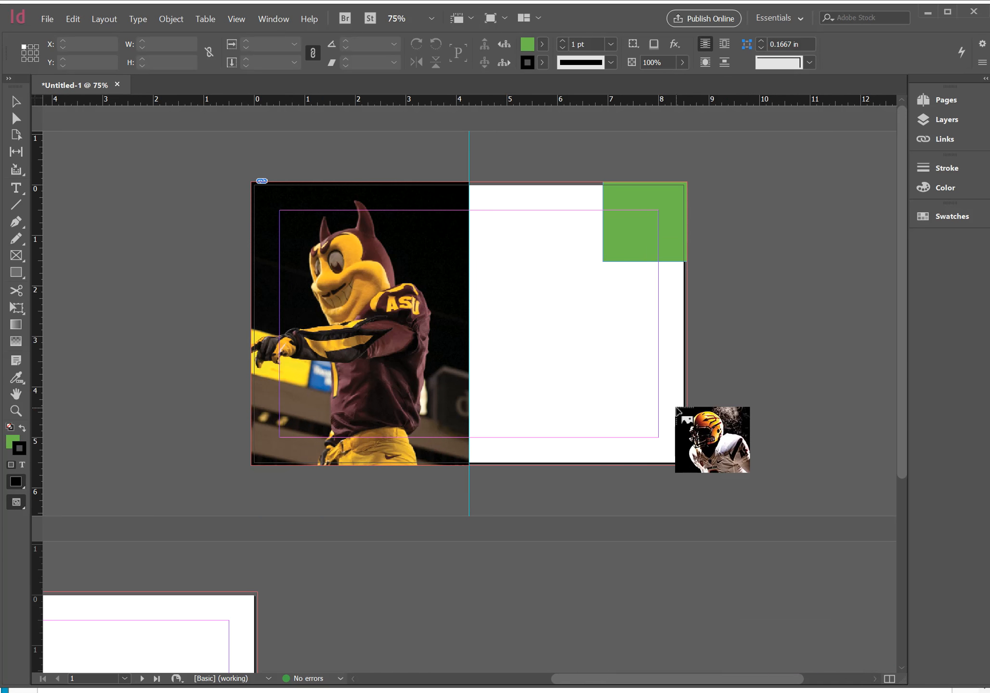
pyautogui.hotkey('ctrl', '-')
pyautogui.hotkey('ctrl', '-')
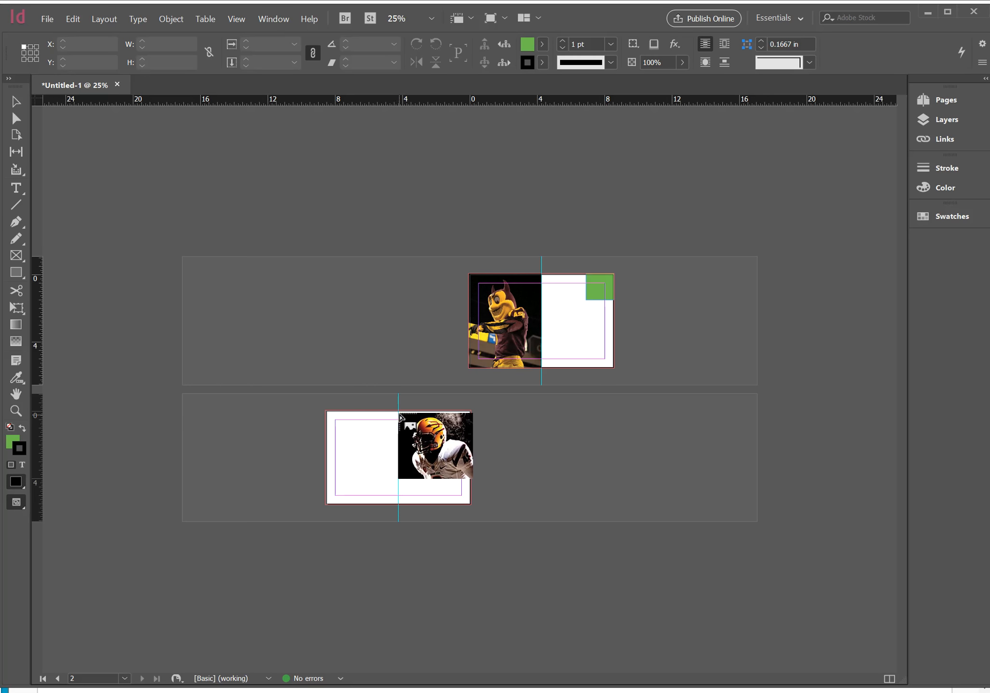
pyautogui.moveTo(399, 412); pyautogui.dragTo(447, 506)
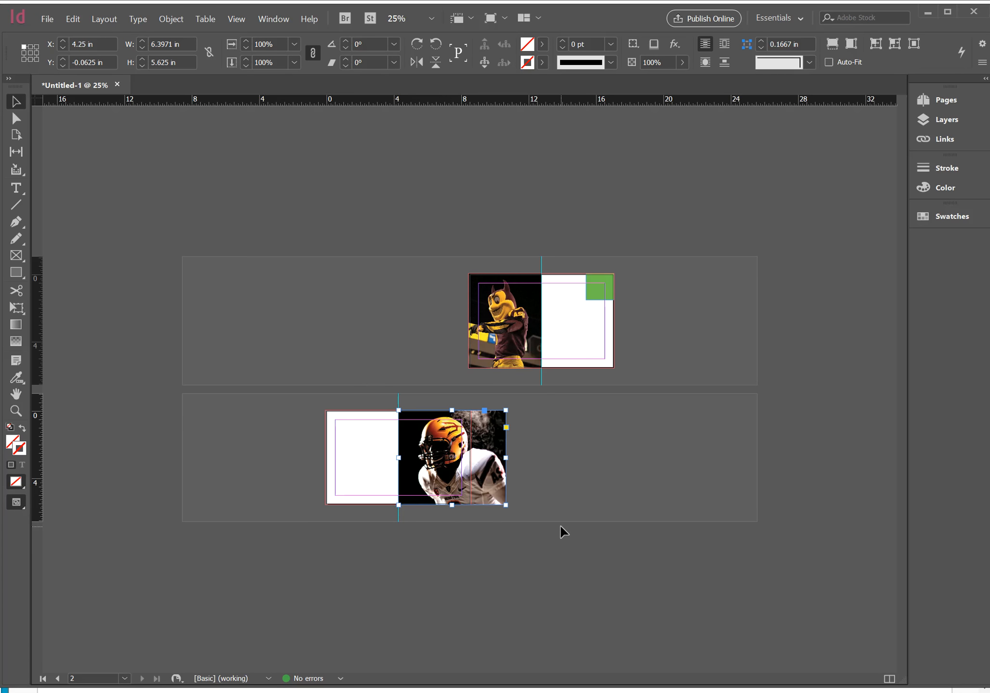
# Crop the football photo's frame on page 2 to the right bleed line, making it 4.3125 in wide
pyautogui.hotkey('ctrl', '=')
pyautogui.hotkey('ctrl', '=')
pyautogui.hotkey('ctrl', '=')
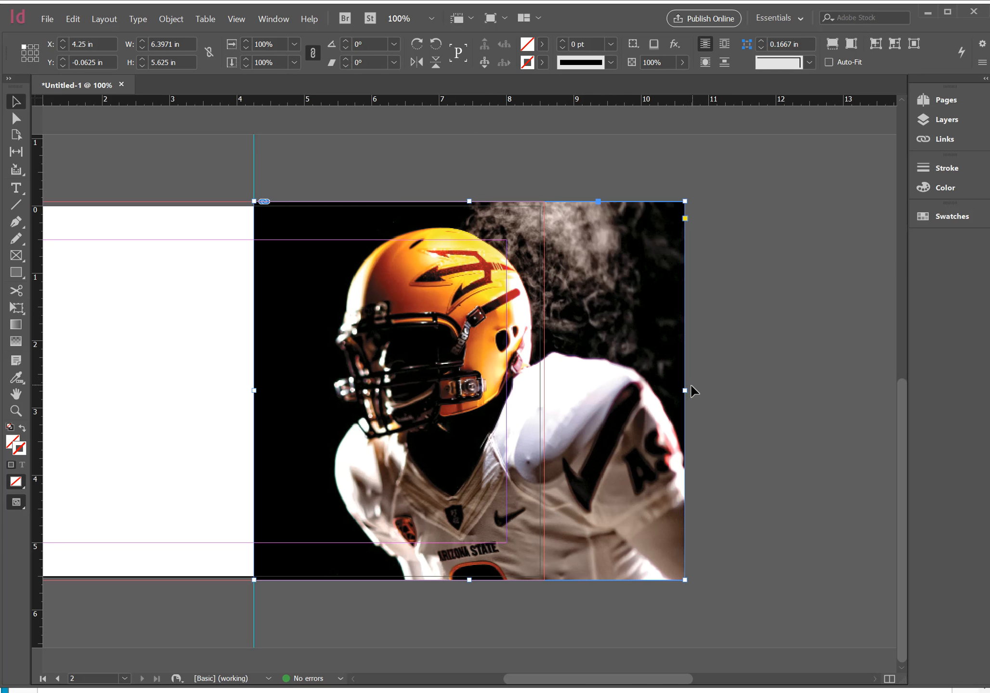
pyautogui.moveTo(687, 390); pyautogui.dragTo(544, 373)
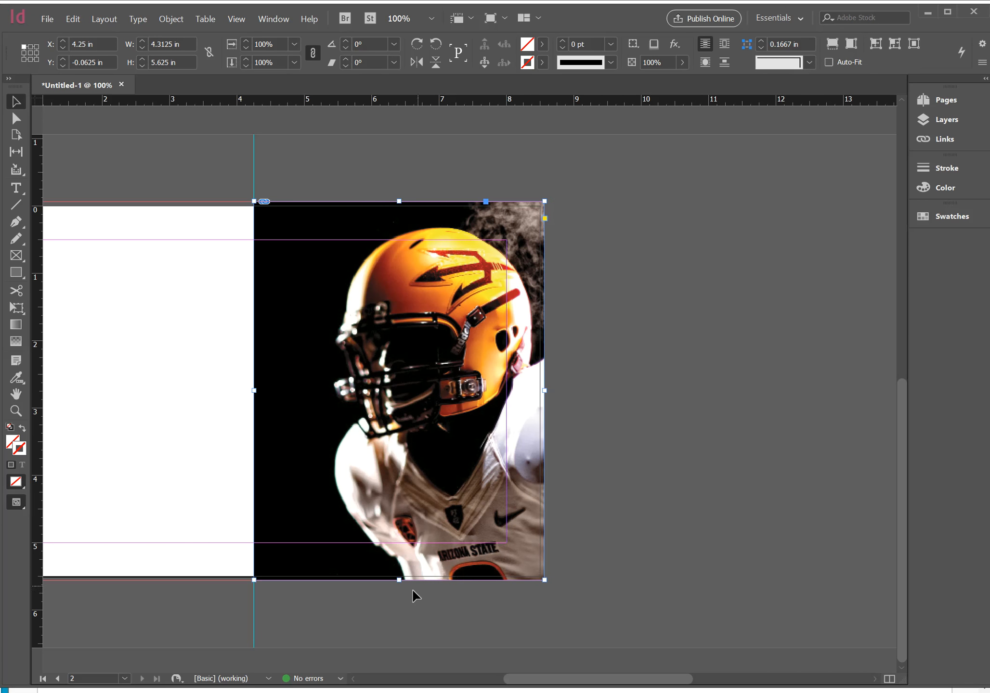
pyautogui.click(602, 518)
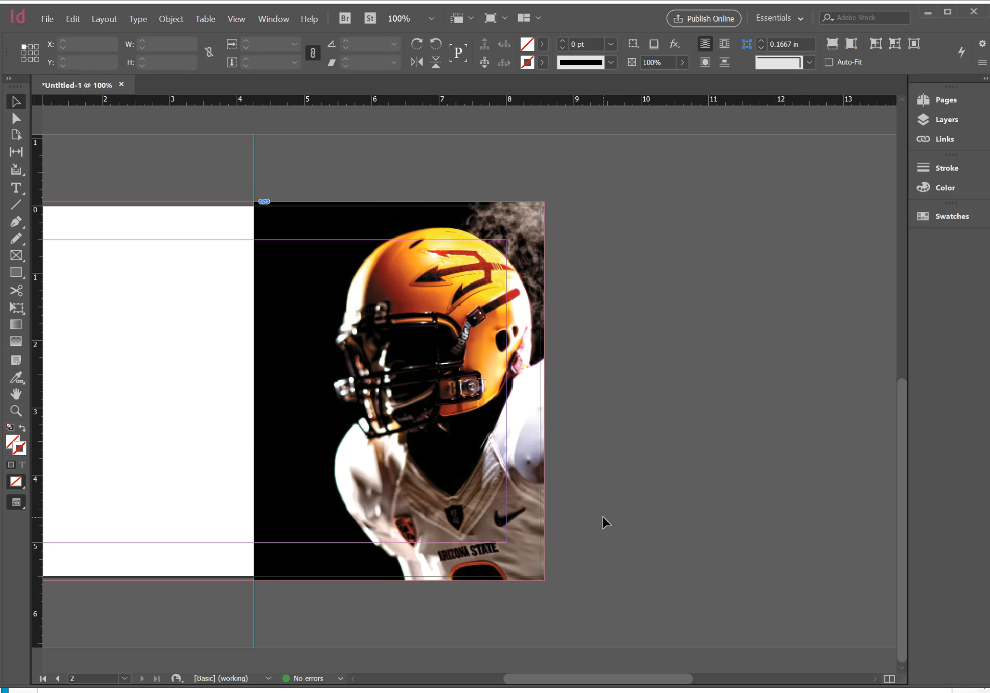
# Shift the football photo about 0.71 in to the left inside its frame, leaving the frame in place
pyautogui.click(467, 425)
pyautogui.doubleClick(465, 421)
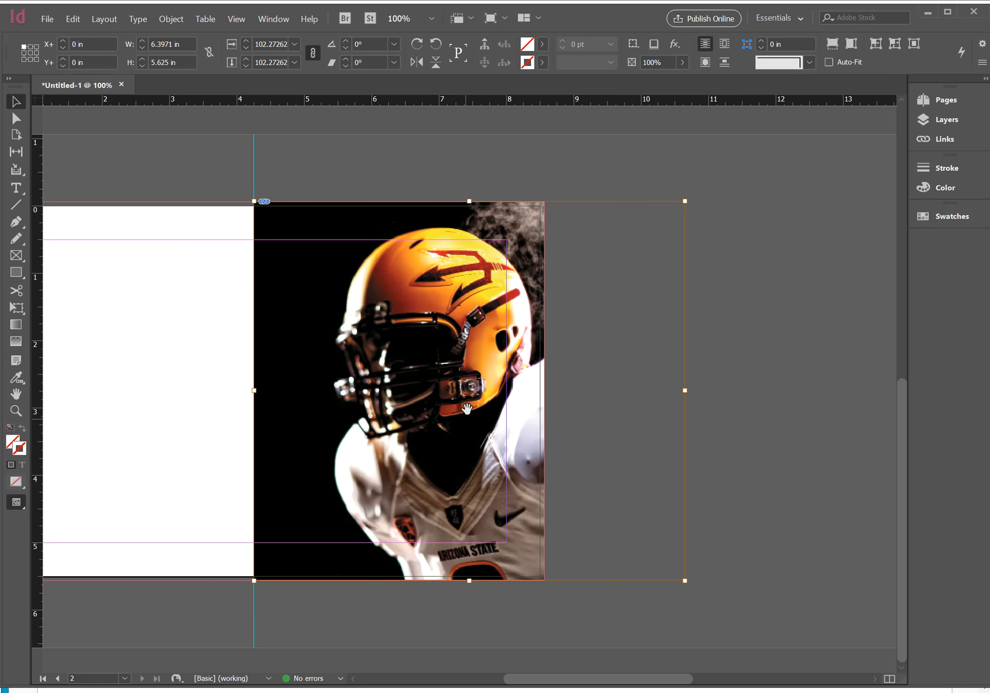
pyautogui.moveTo(468, 400); pyautogui.dragTo(392, 406)
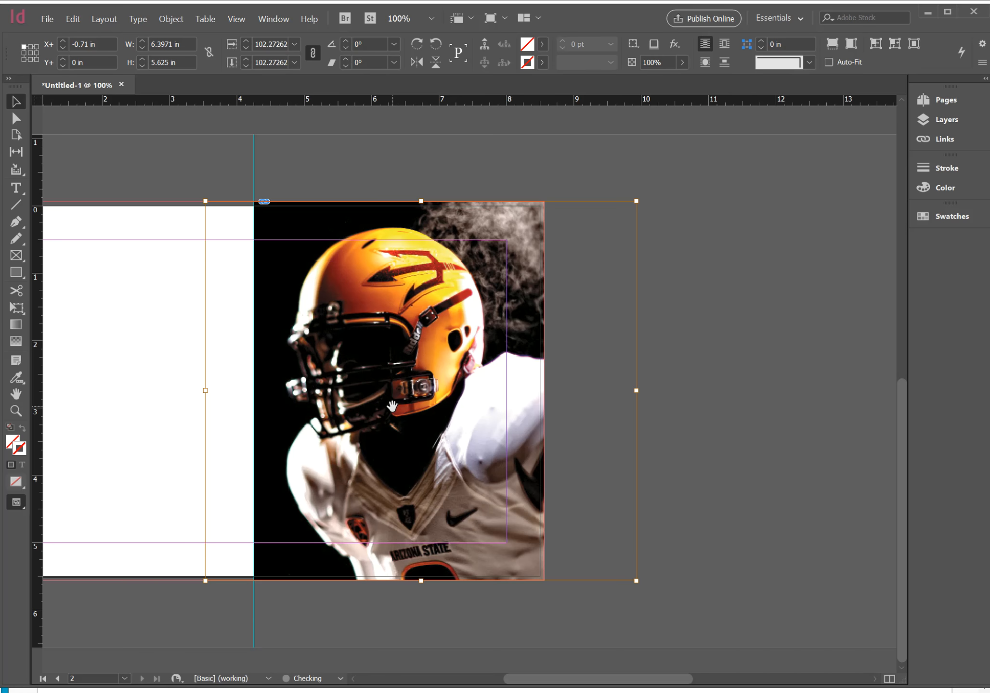
pyautogui.click(664, 369)
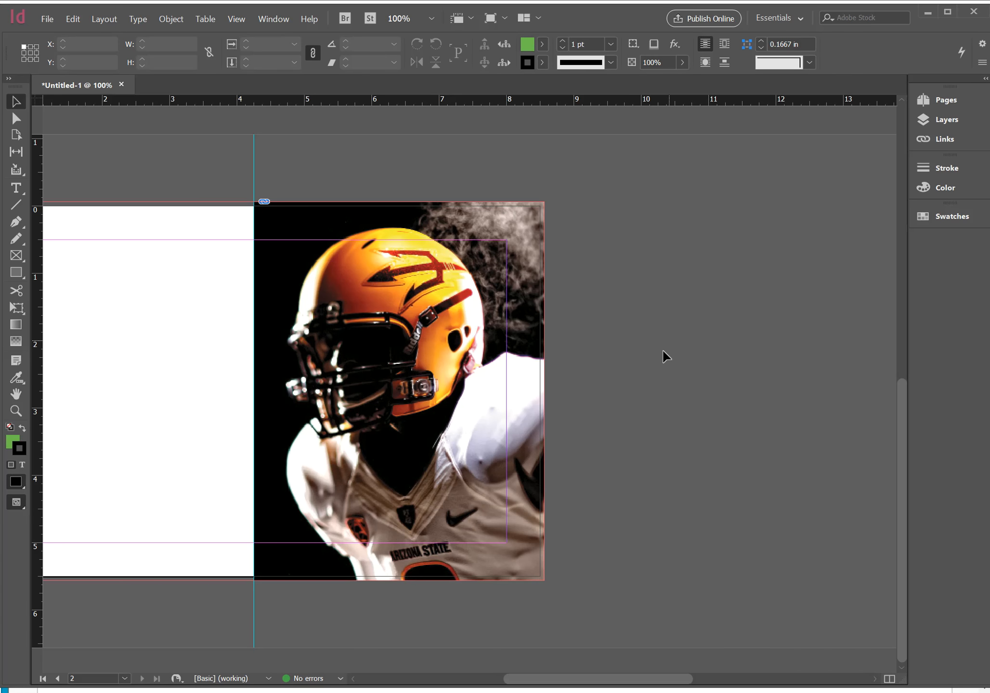
# Check the link information of IMG_4522 LR.psd for its color space and effective PPI, and view both pages
pyautogui.click(944, 139)
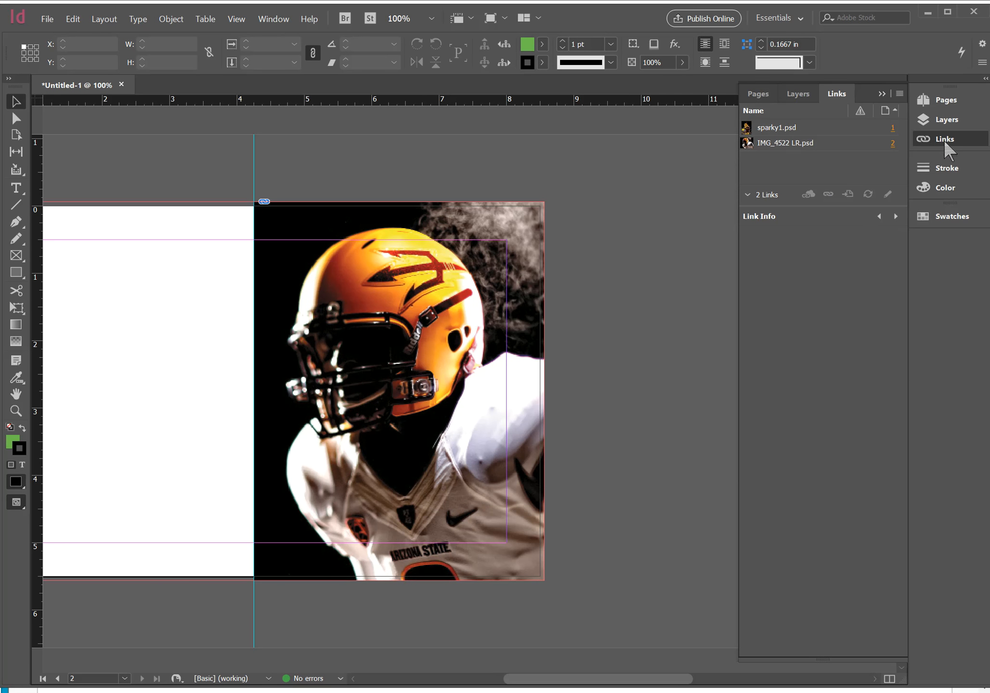
pyautogui.click(803, 143)
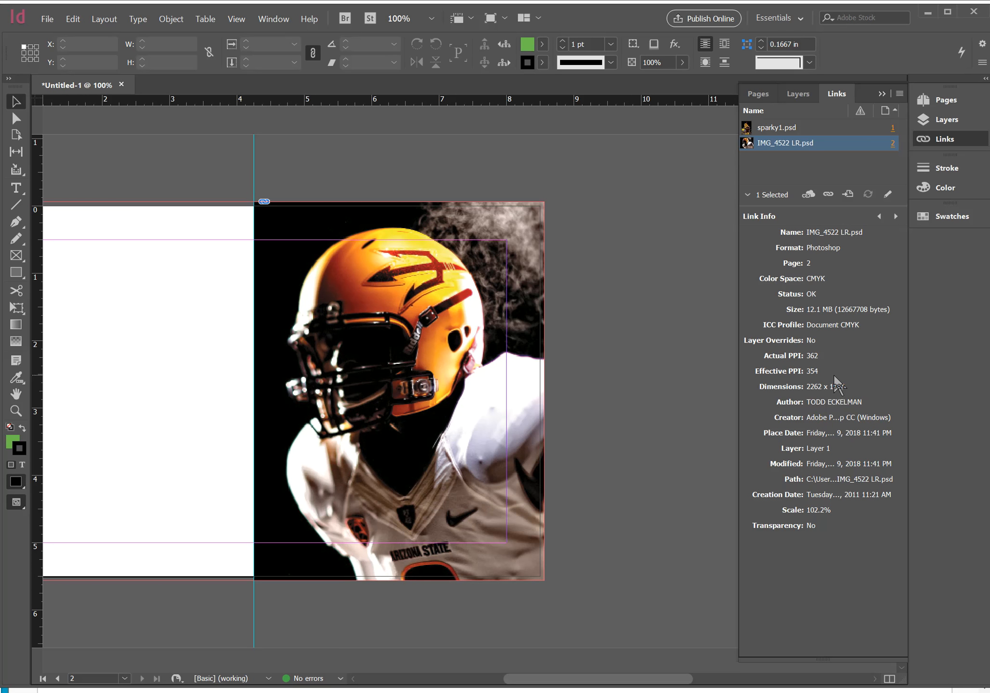
pyautogui.click(879, 94)
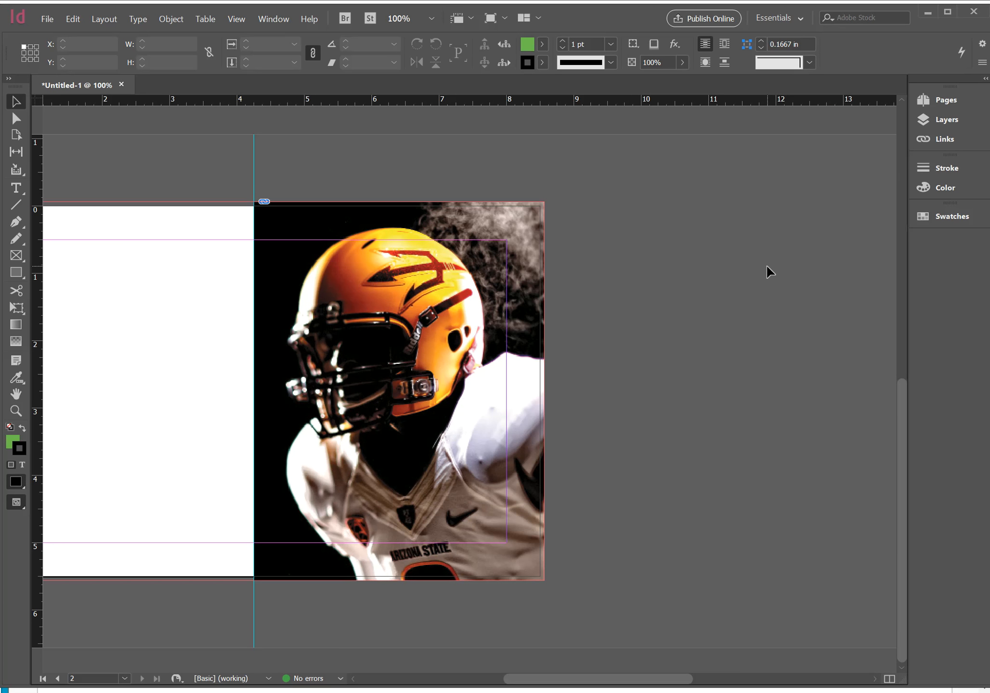
pyautogui.hotkey('ctrl', '0')
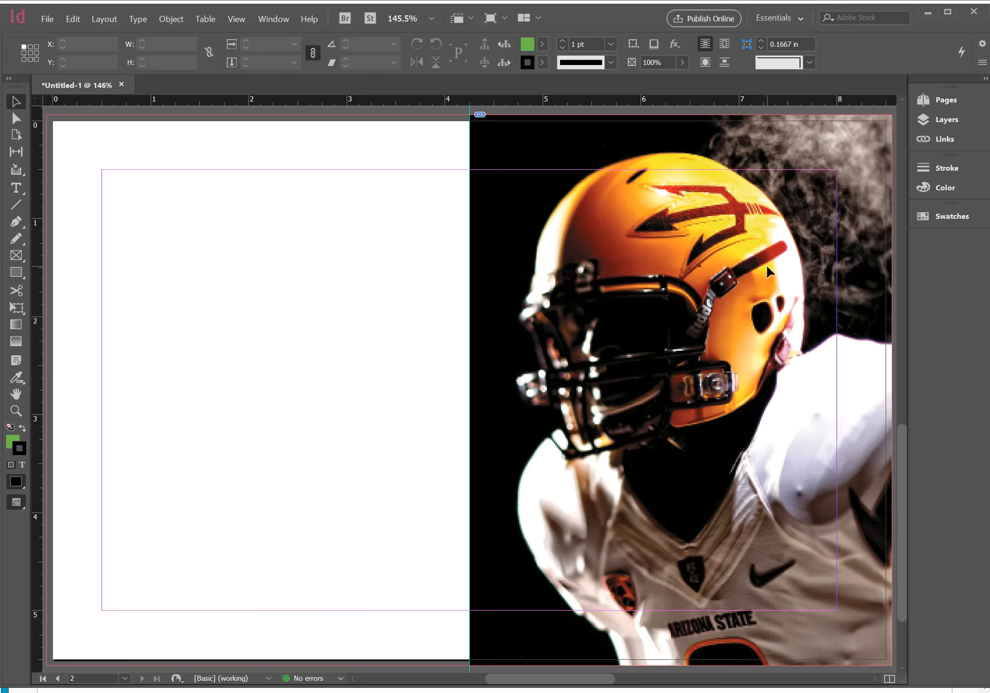
pyautogui.hotkey('ctrl', '-')
pyautogui.hotkey('ctrl', '-')
pyautogui.hotkey('ctrl', '-')
pyautogui.hotkey('ctrl', '-')
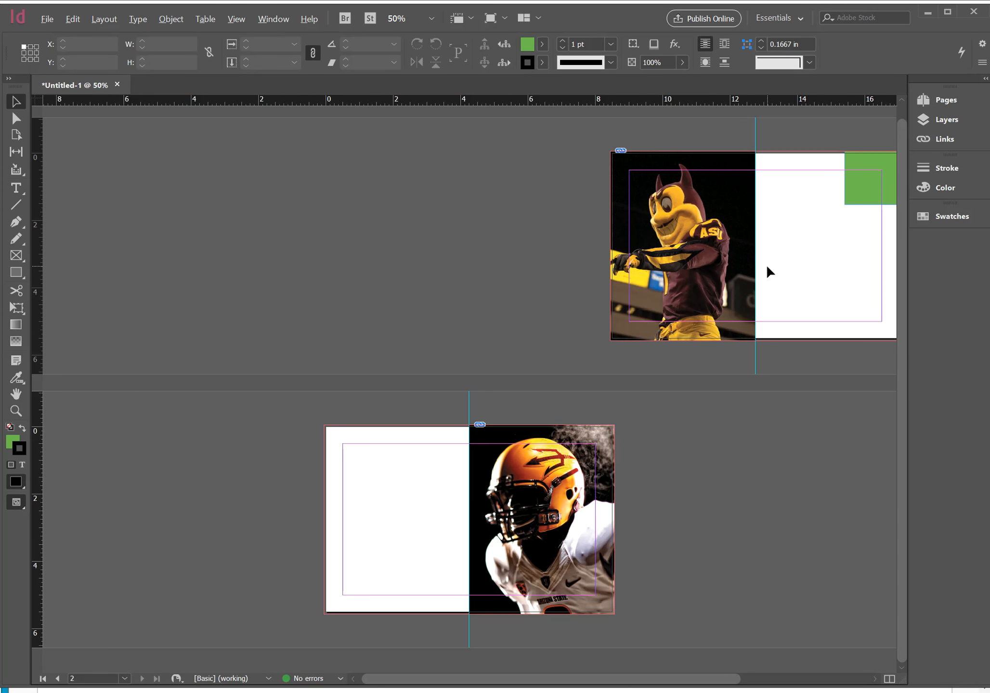
# Switch to the browser, review the assignment's Illustrator steps, and read the linked ASU identity standards overview
pyautogui.hotkey('alt', 'Tab')
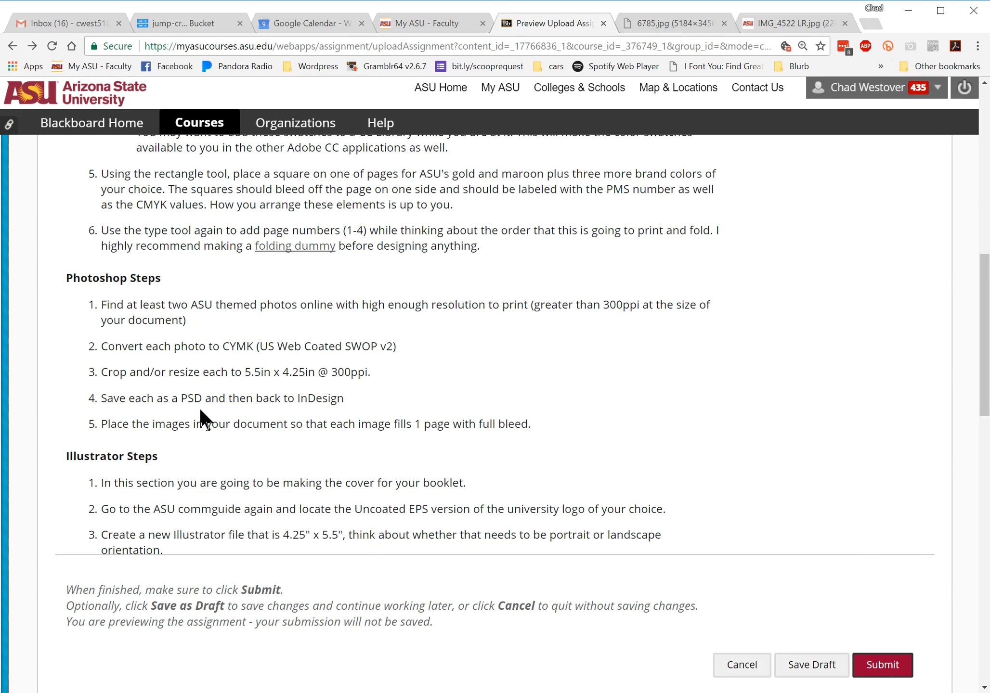
pyautogui.scroll(-6, 316, 418)
pyautogui.scroll(3, 320, 428)
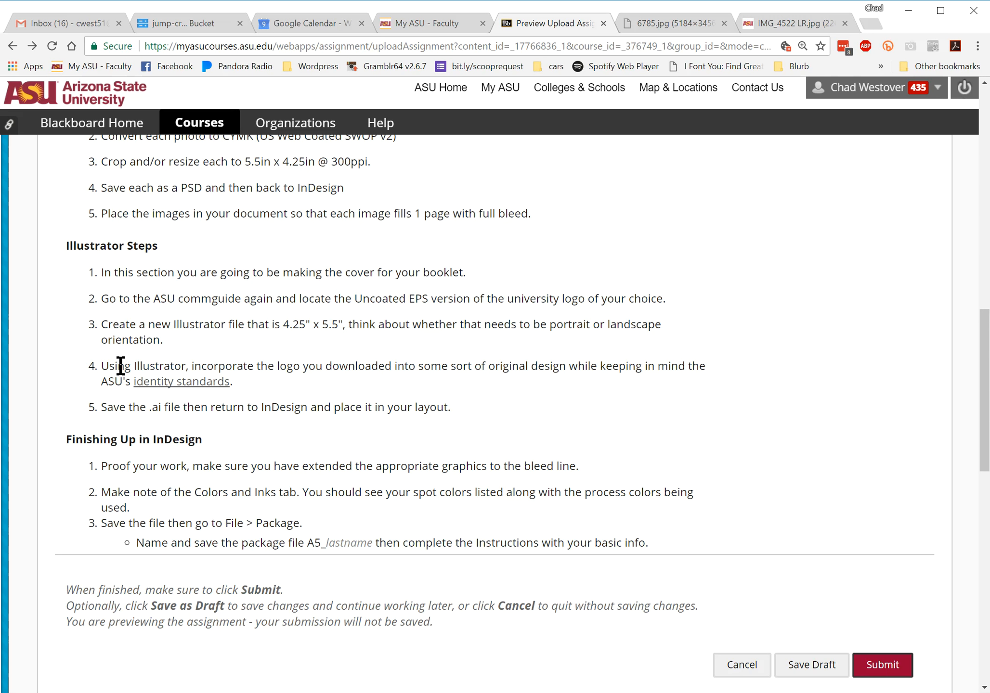
pyautogui.click(161, 383)
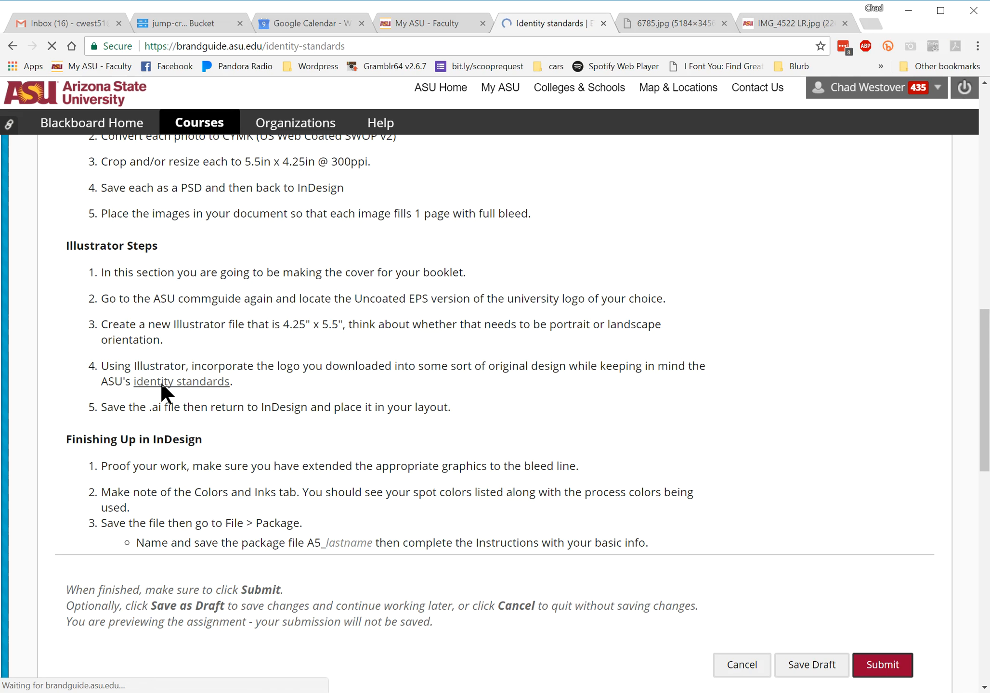
pyautogui.scroll(-6, 389, 460)
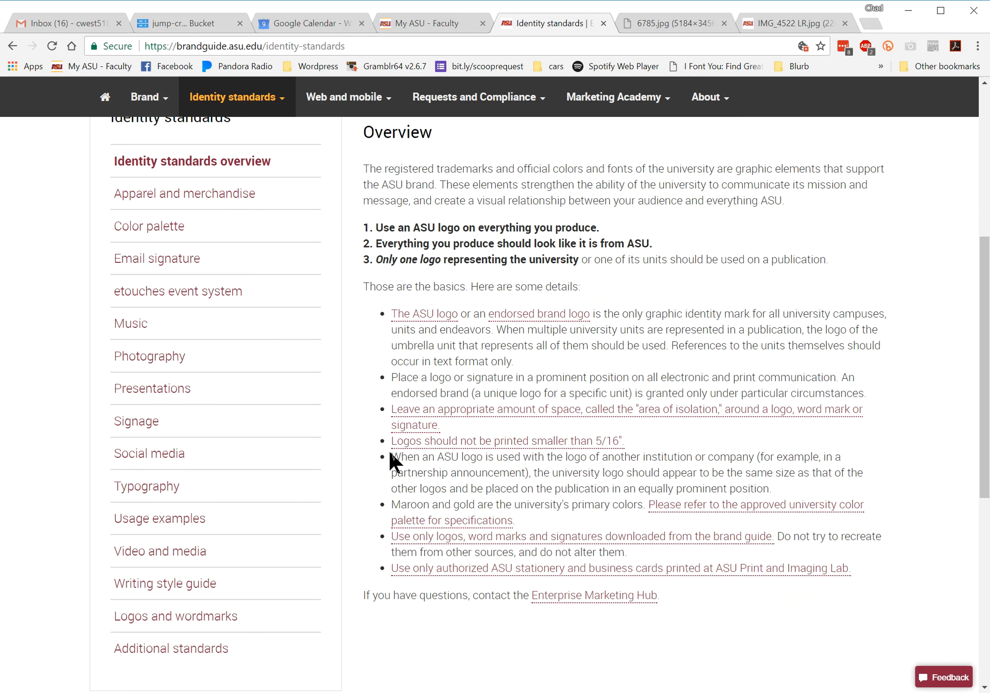
pyautogui.scroll(-5, 514, 475)
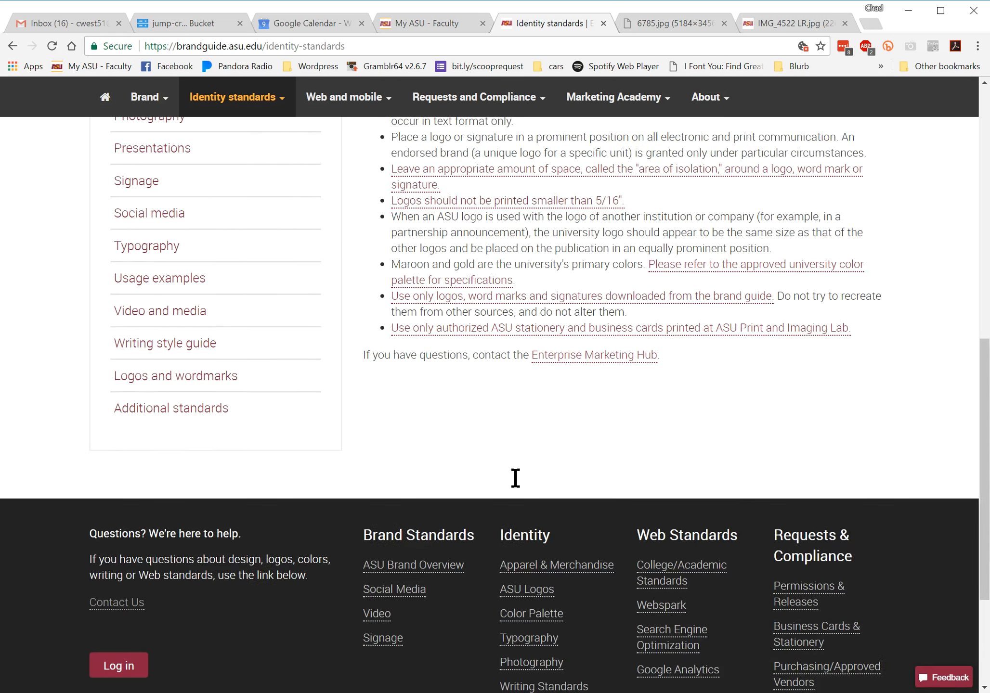
pyautogui.scroll(6, 514, 476)
pyautogui.scroll(1, 515, 478)
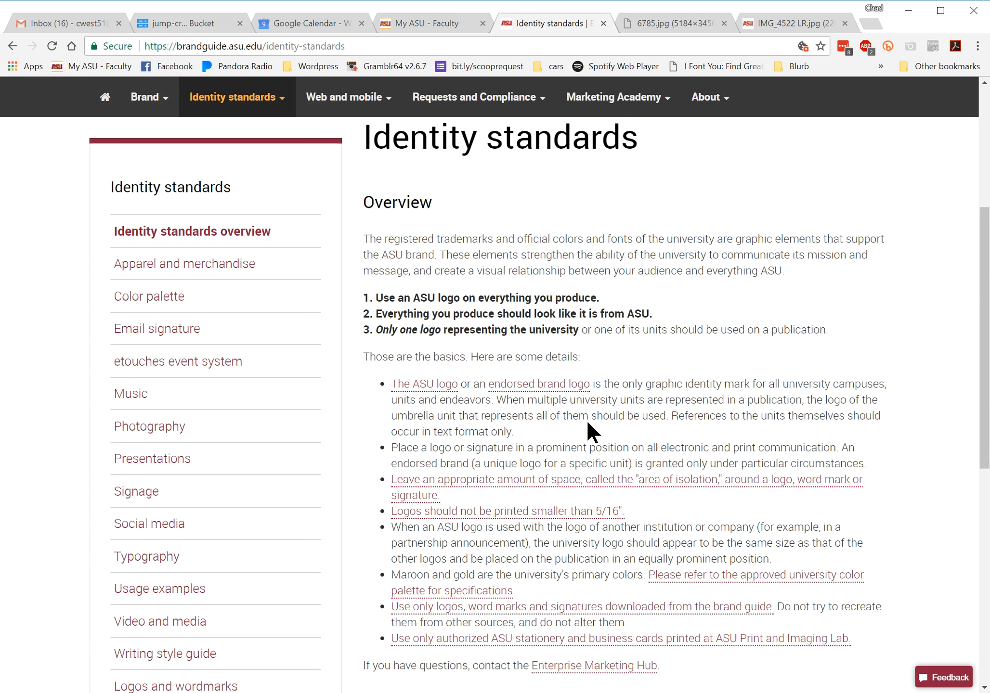
# From the brand guide's university logo page, download the maroon and gold CMYK EPS asu_sunburst_cmyk_print_maroongold into the wk5 proj folder
pyautogui.click(431, 385)
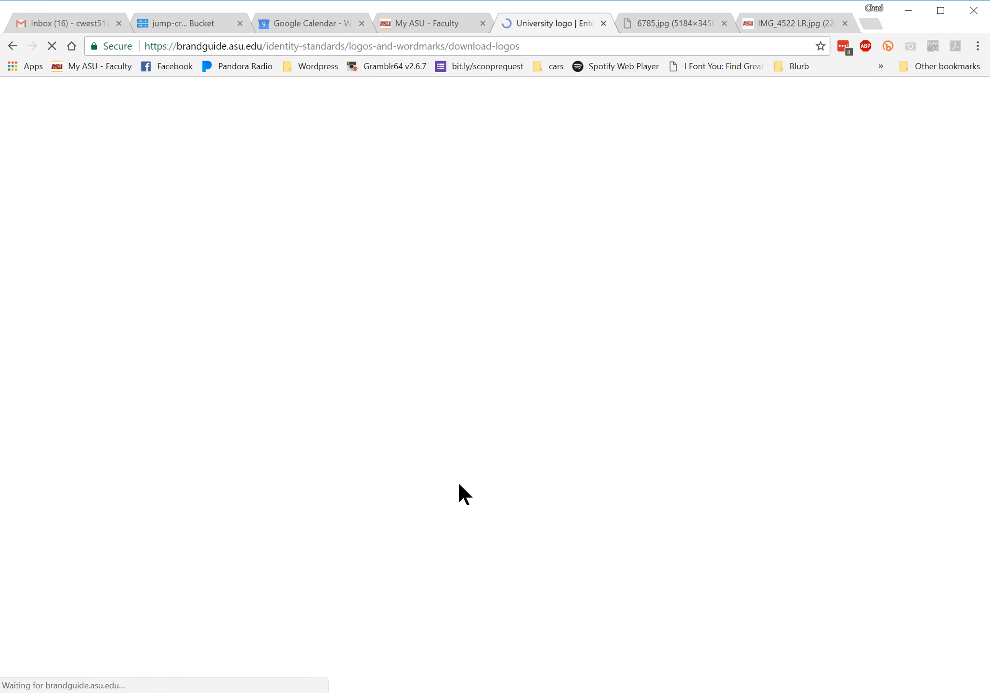
pyautogui.scroll(-3, 435, 558)
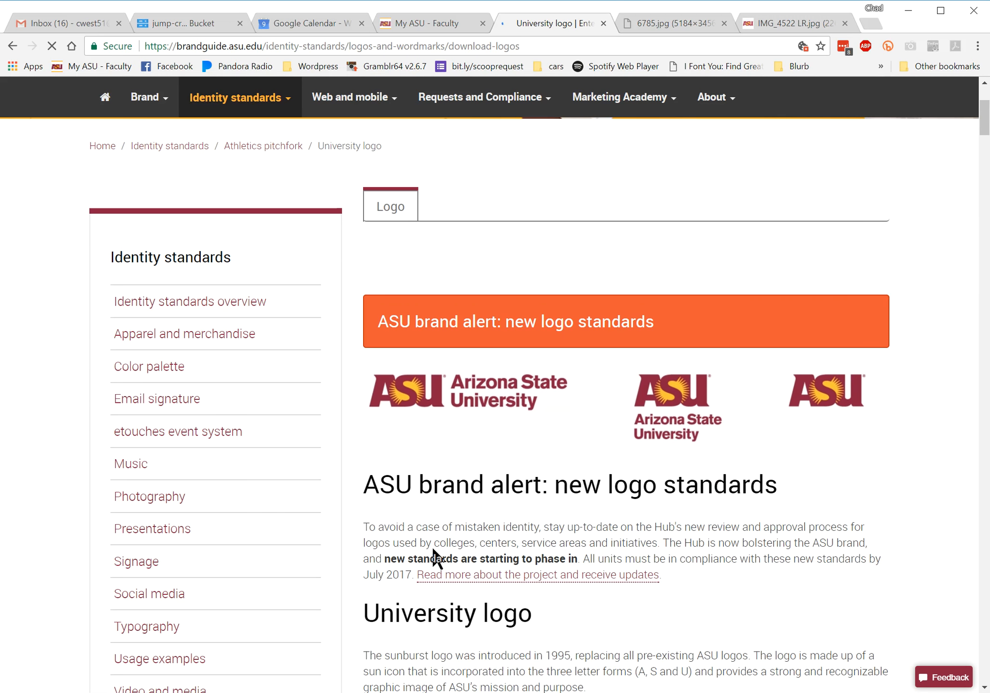
pyautogui.scroll(-2, 436, 558)
pyautogui.scroll(-2, 434, 549)
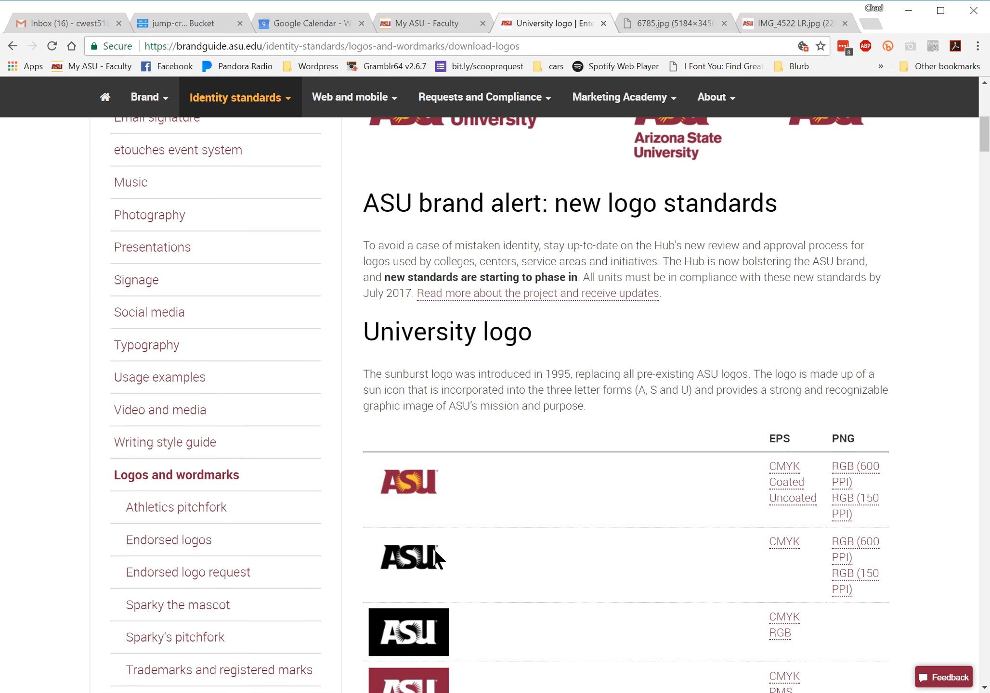
pyautogui.scroll(-1, 435, 559)
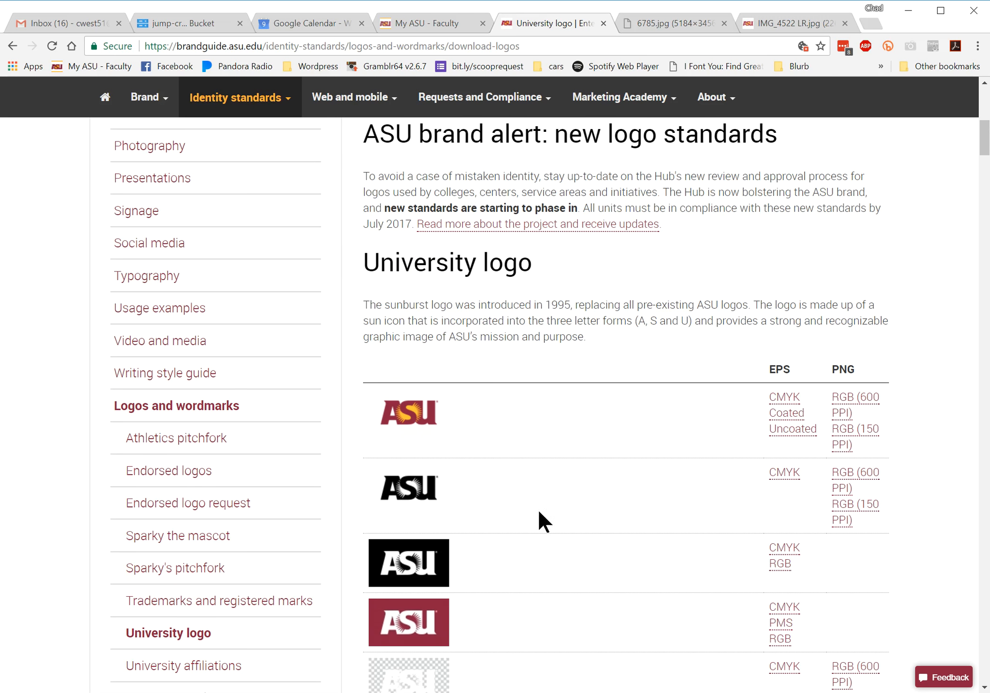
pyautogui.click(786, 403)
pyautogui.scroll(-3, 773, 477)
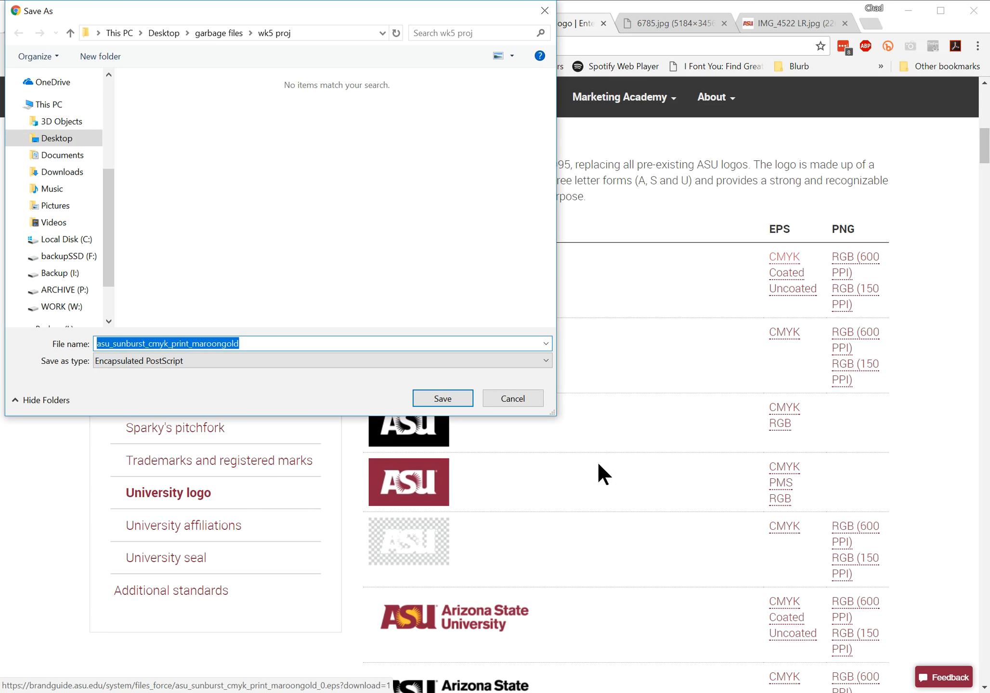
pyautogui.scroll(7, 541, 496)
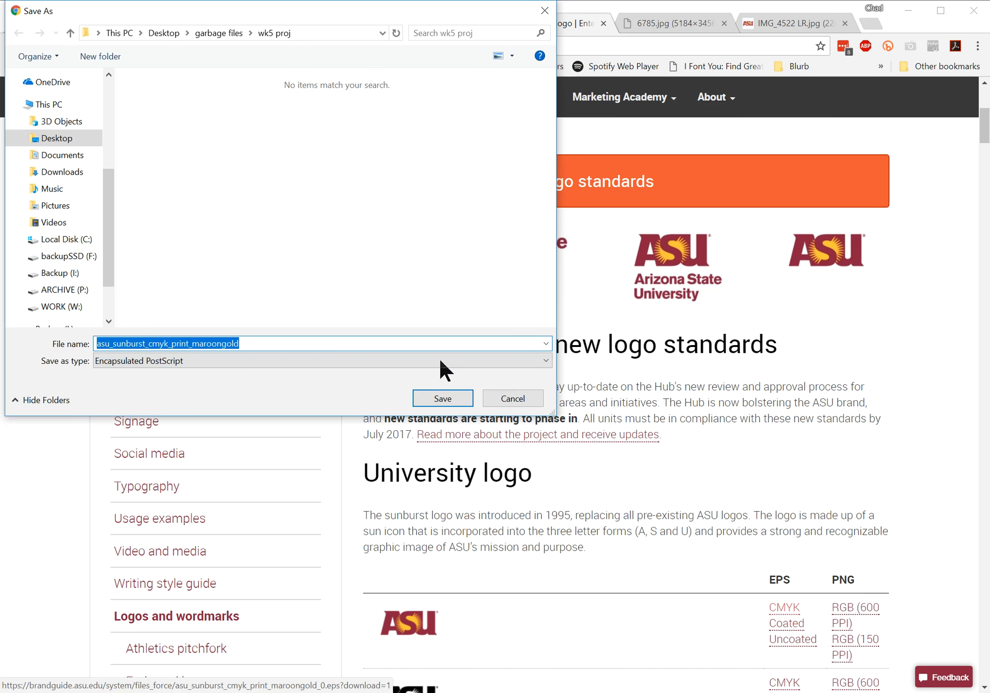
pyautogui.click(443, 399)
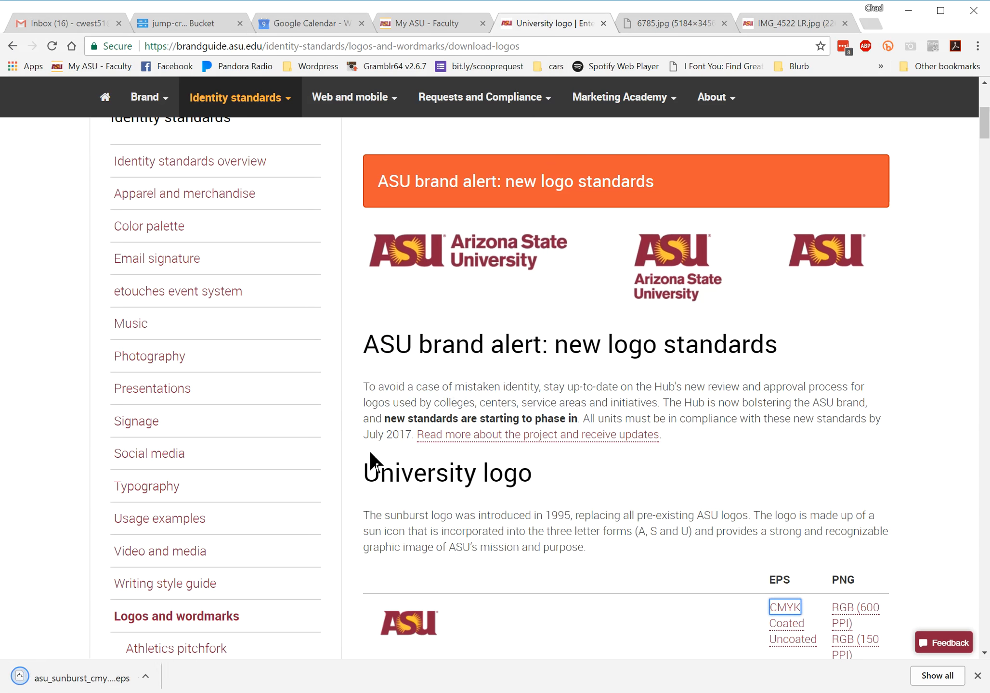
# Open the downloaded sunburst logo EPS in Adobe Illustrator CC 2018
pyautogui.click(145, 677)
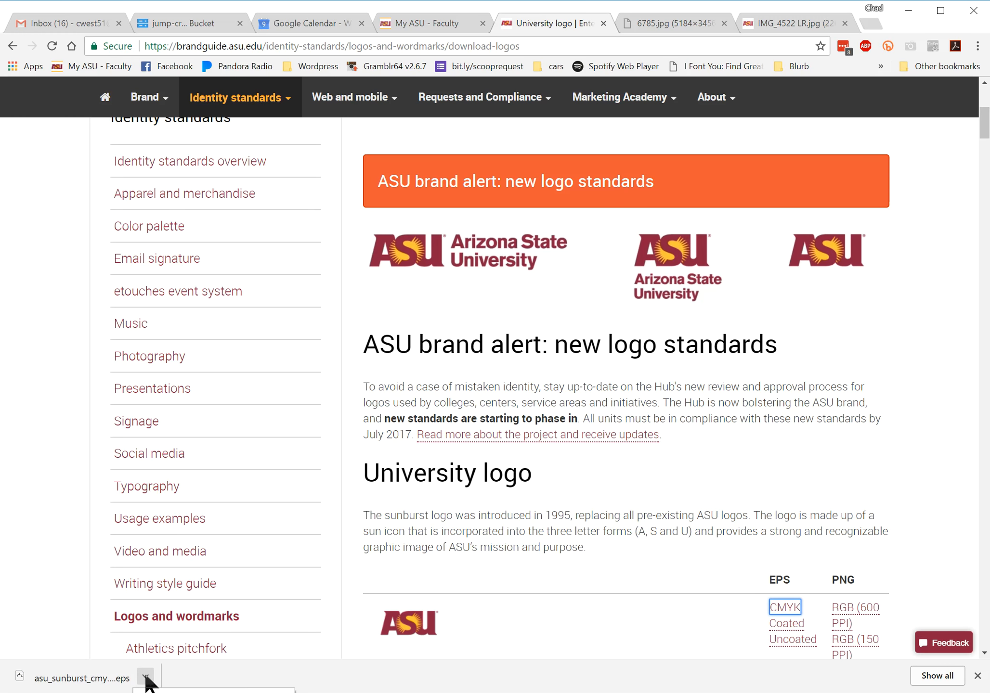
pyautogui.click(166, 692)
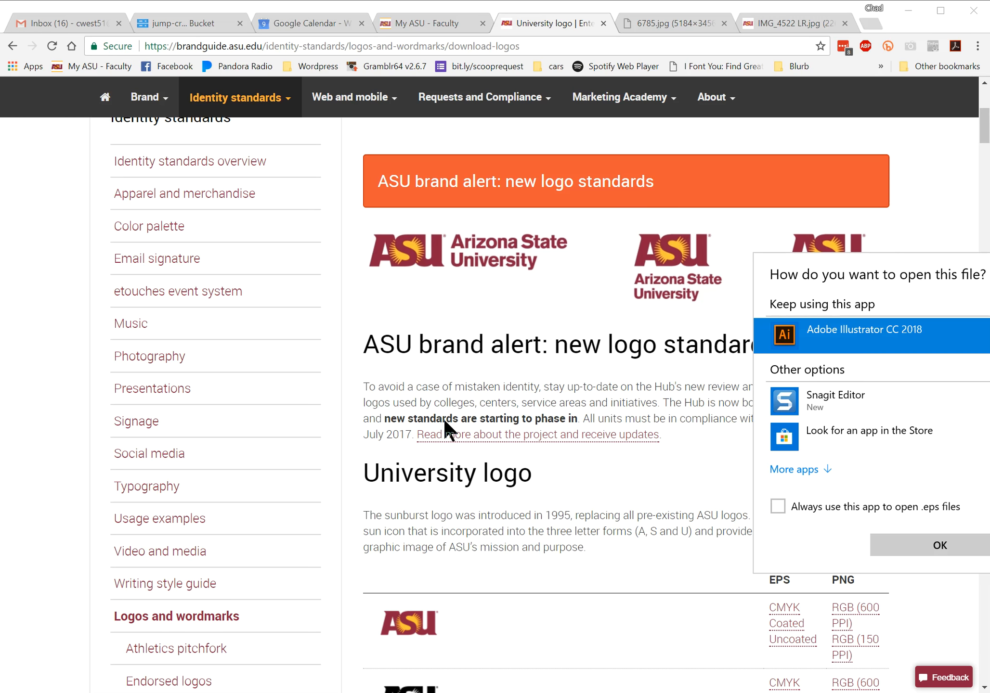
pyautogui.click(921, 549)
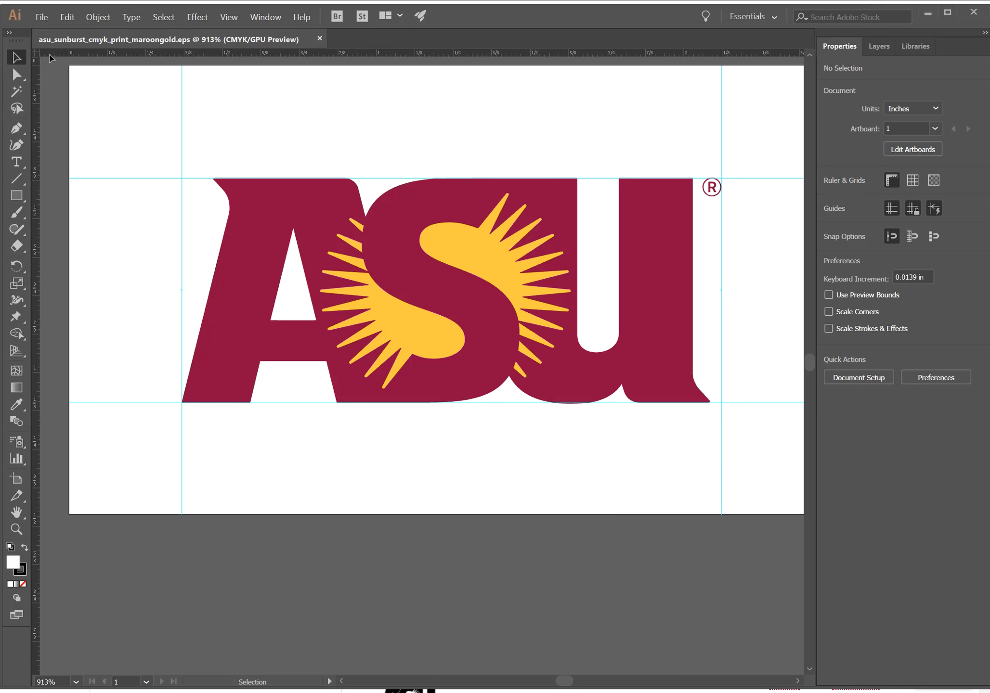
# Start a new Illustrator document from the Letter print preset and set its units to inches
pyautogui.click(42, 18)
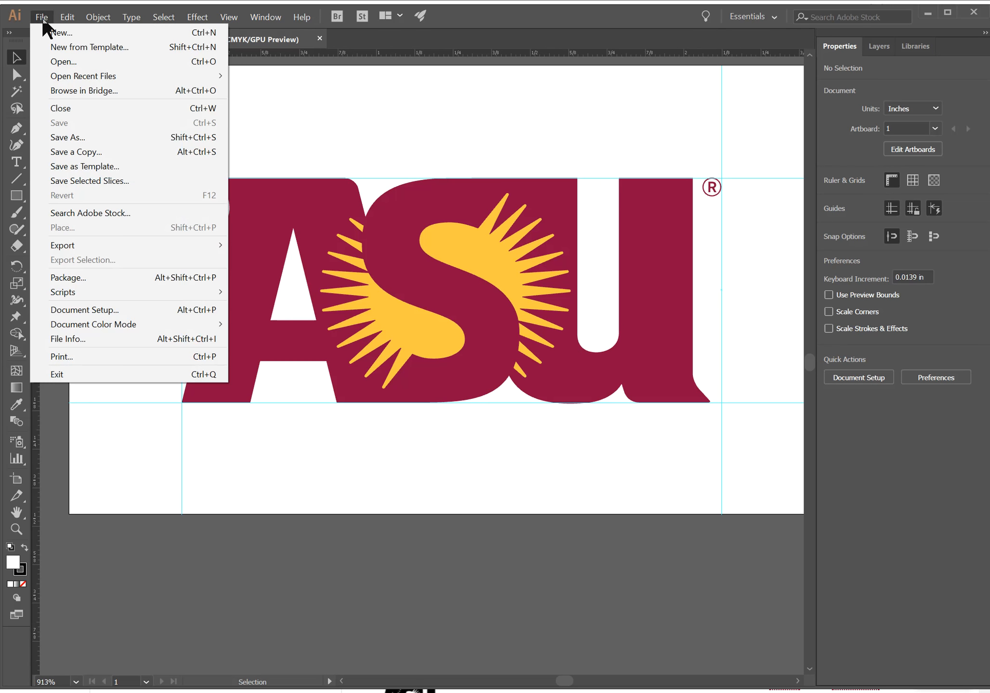
pyautogui.click(63, 33)
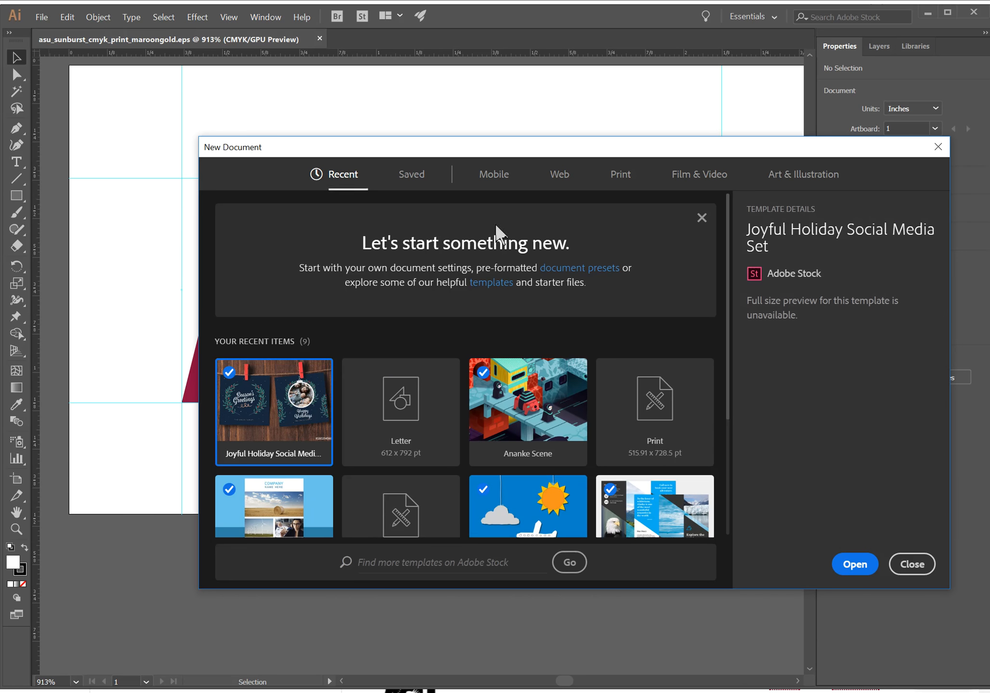
pyautogui.click(618, 179)
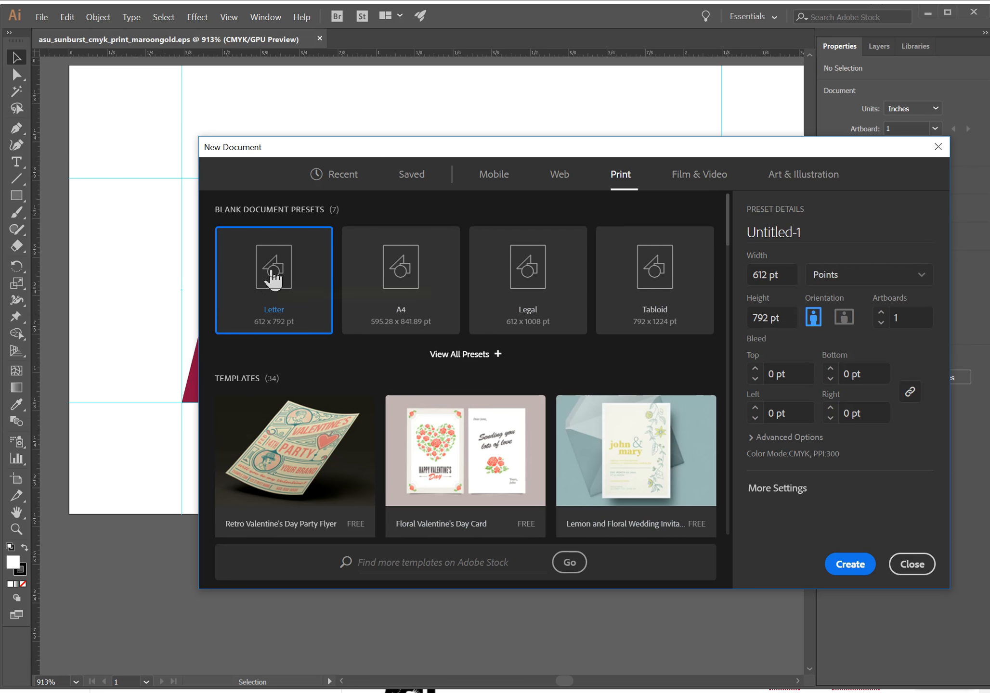
pyautogui.click(850, 279)
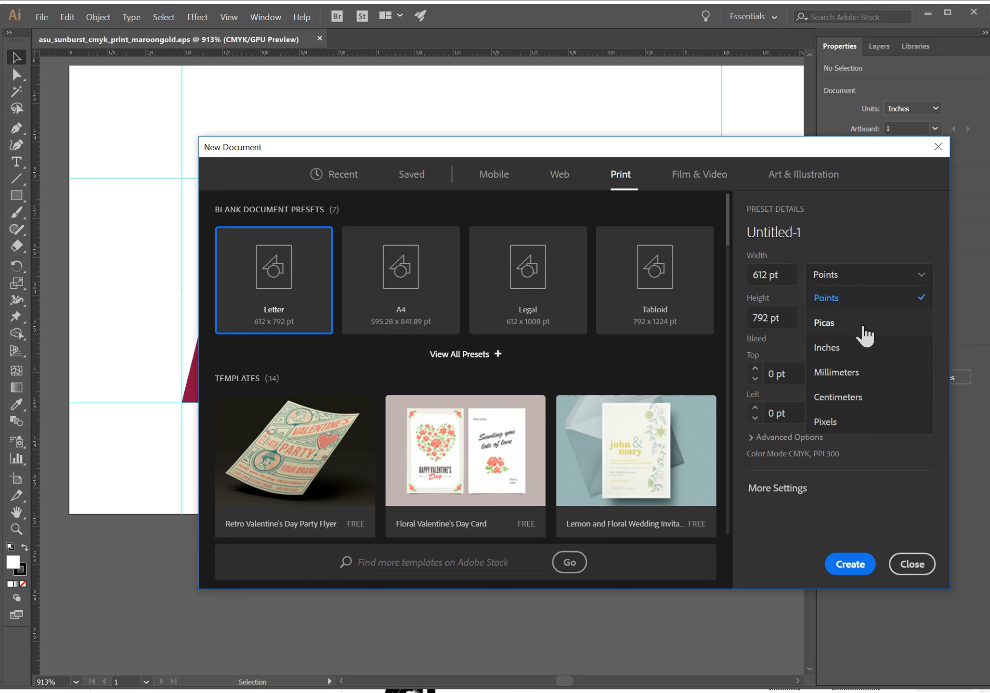
pyautogui.click(861, 347)
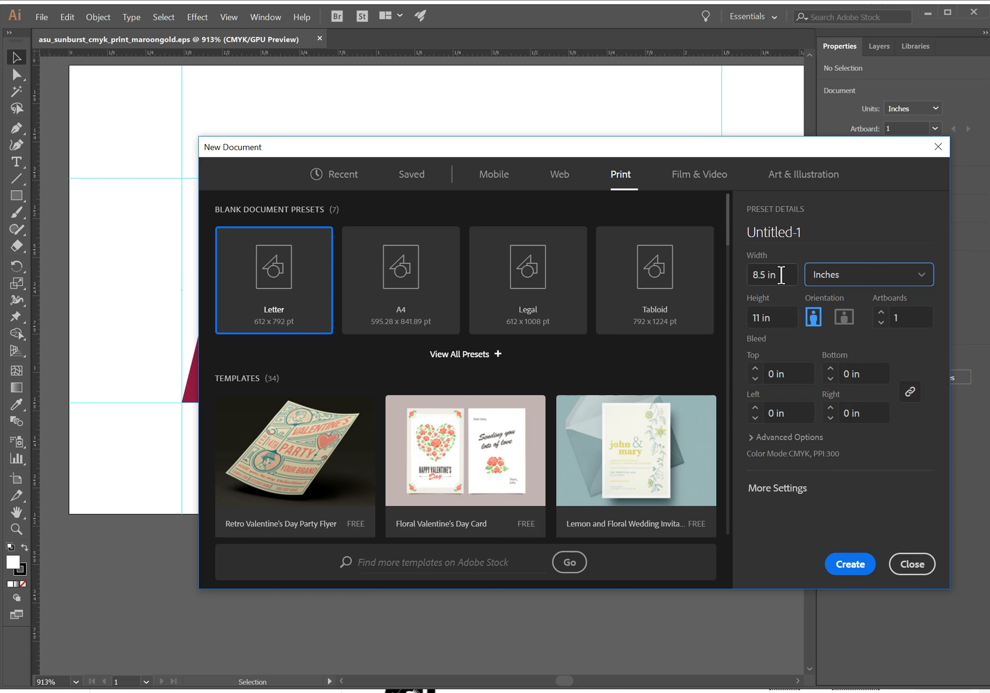
# Set the new document's width to 4.25 in and its height to 5.5 in
pyautogui.click(781, 275)
pyautogui.write('4.')
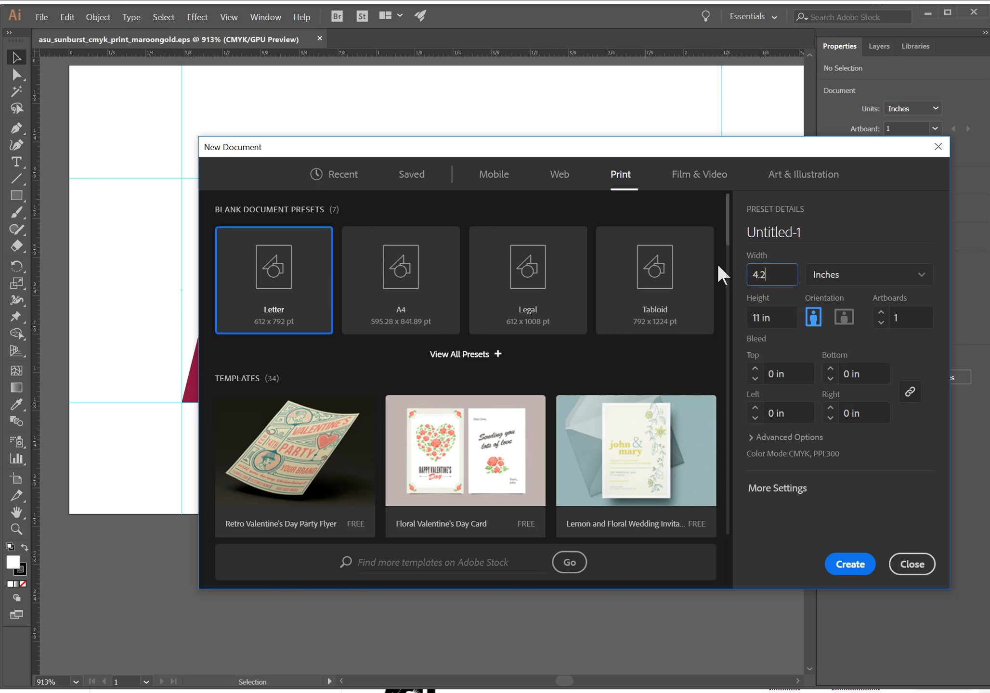
pyautogui.write('25')
pyautogui.click(767, 319)
pyautogui.write('5.5')
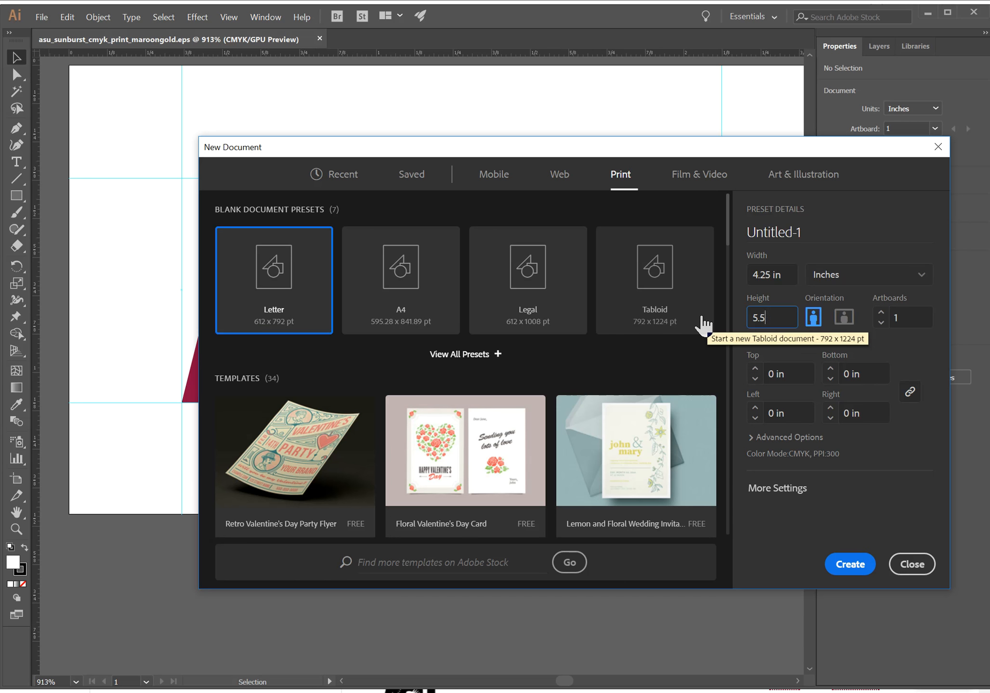
pyautogui.hotkey('shift', 'Tab')
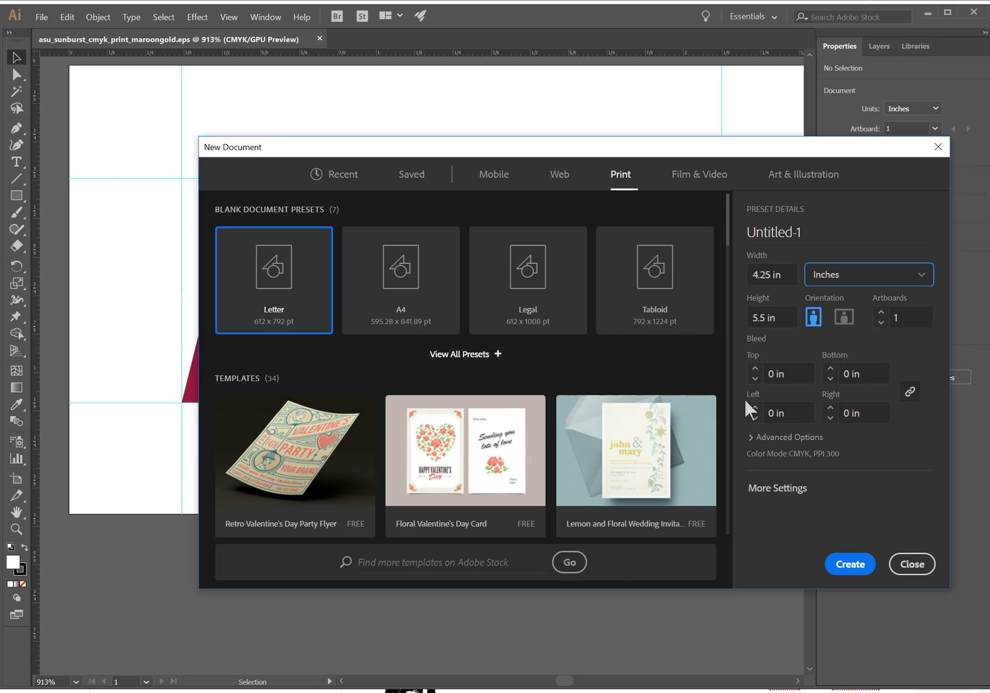
# Create the document and bring the whole sunburst logo from the EPS into it, positioned near the middle of the artboard
pyautogui.click(856, 568)
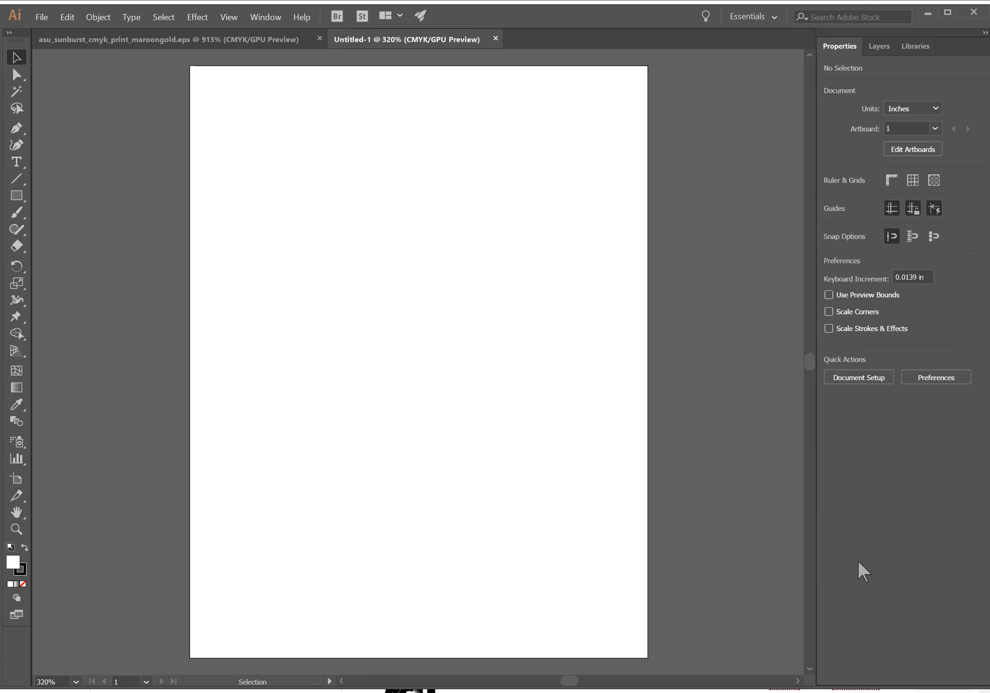
pyautogui.click(267, 42)
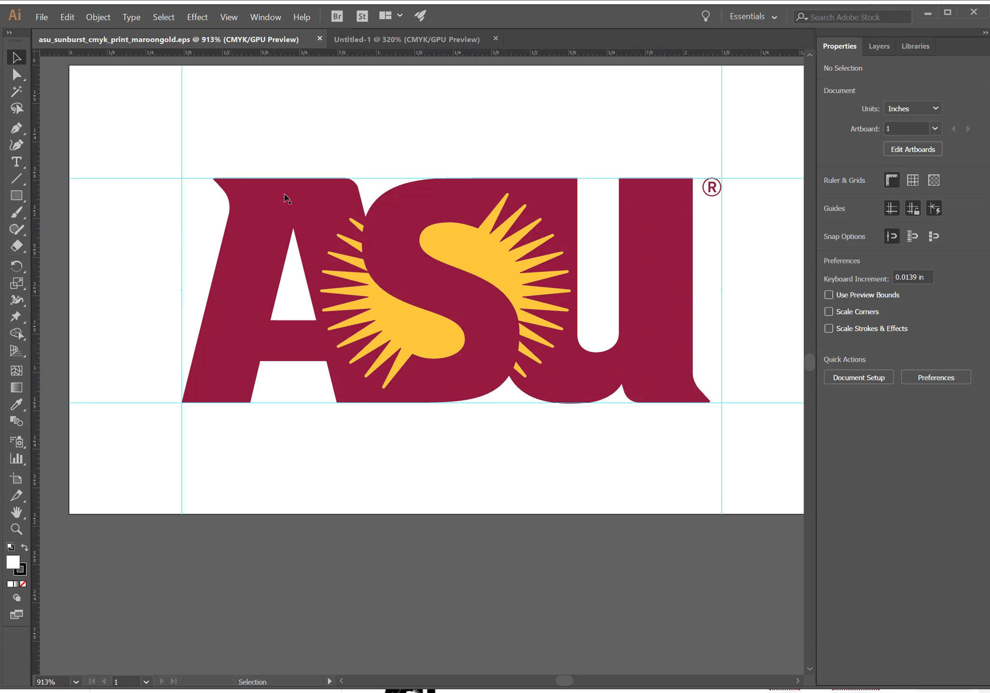
pyautogui.moveTo(337, 242); pyautogui.dragTo(353, 338)
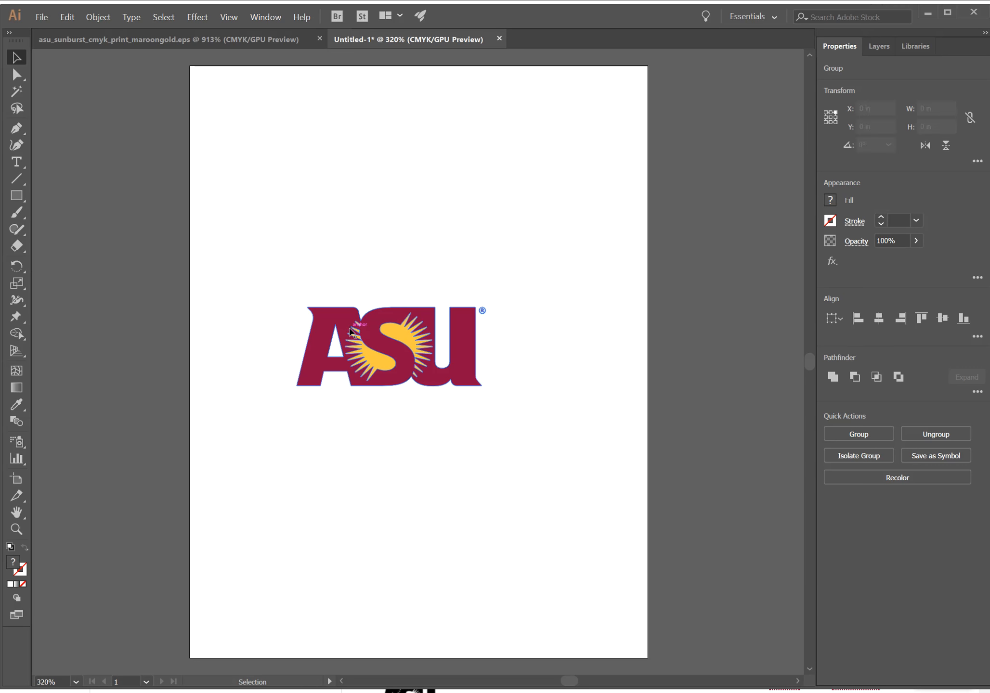
pyautogui.moveTo(410, 354); pyautogui.dragTo(441, 359)
pyautogui.click(447, 448)
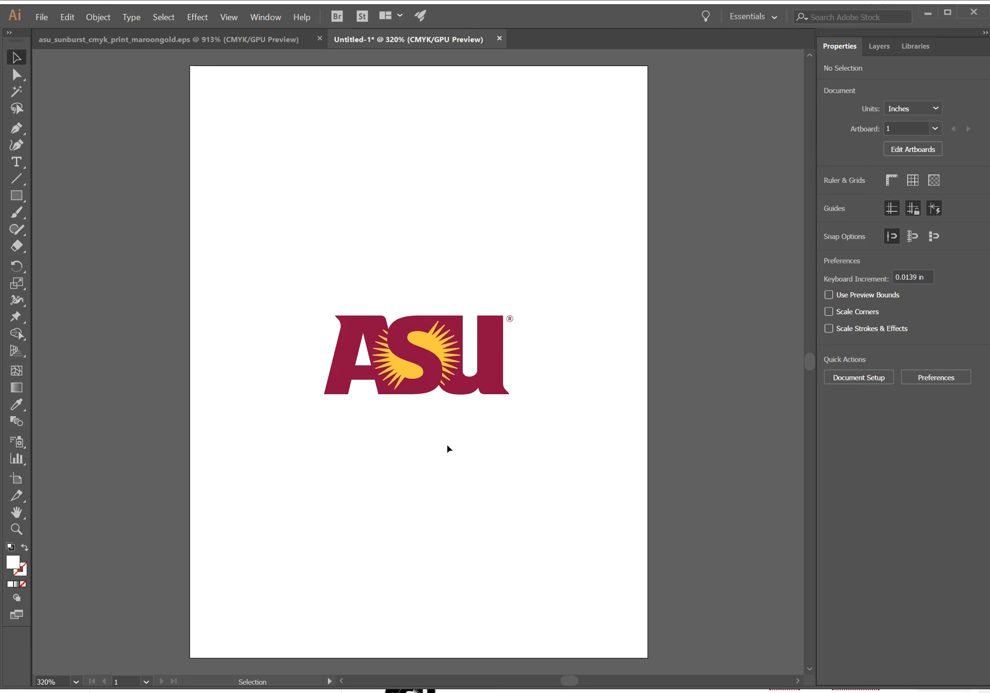
# Switch to the browser, return to the Week 5 Project assignment page and review its Illustrator Steps section
pyautogui.hotkey('alt', 'Tab')
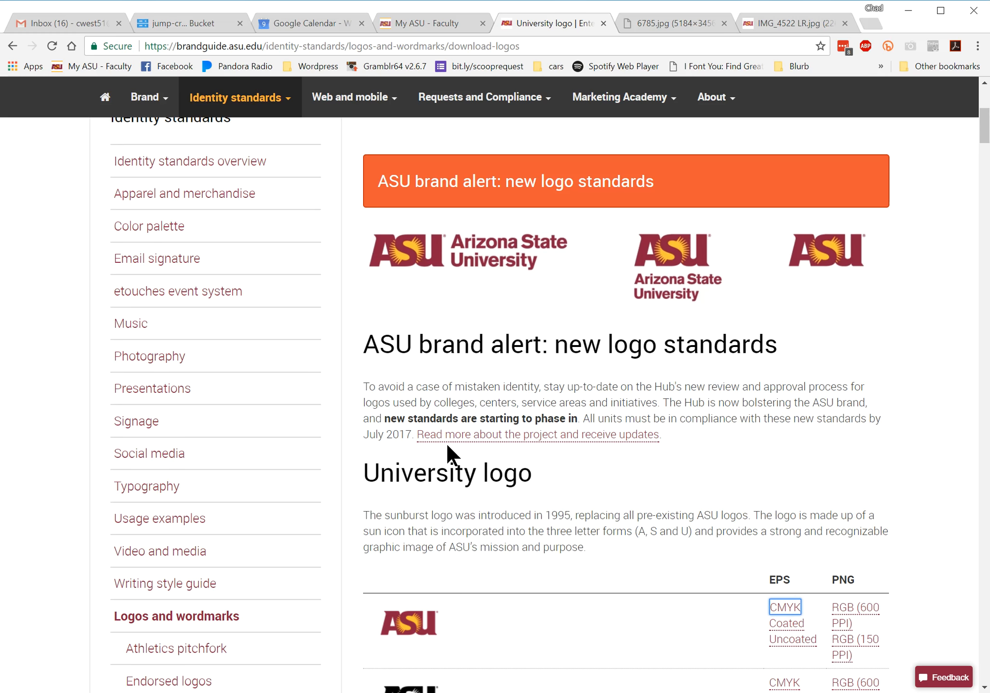
pyautogui.hotkey('alt', 'Tab')
pyautogui.hotkey('alt', 'Tab')
pyautogui.click(13, 46)
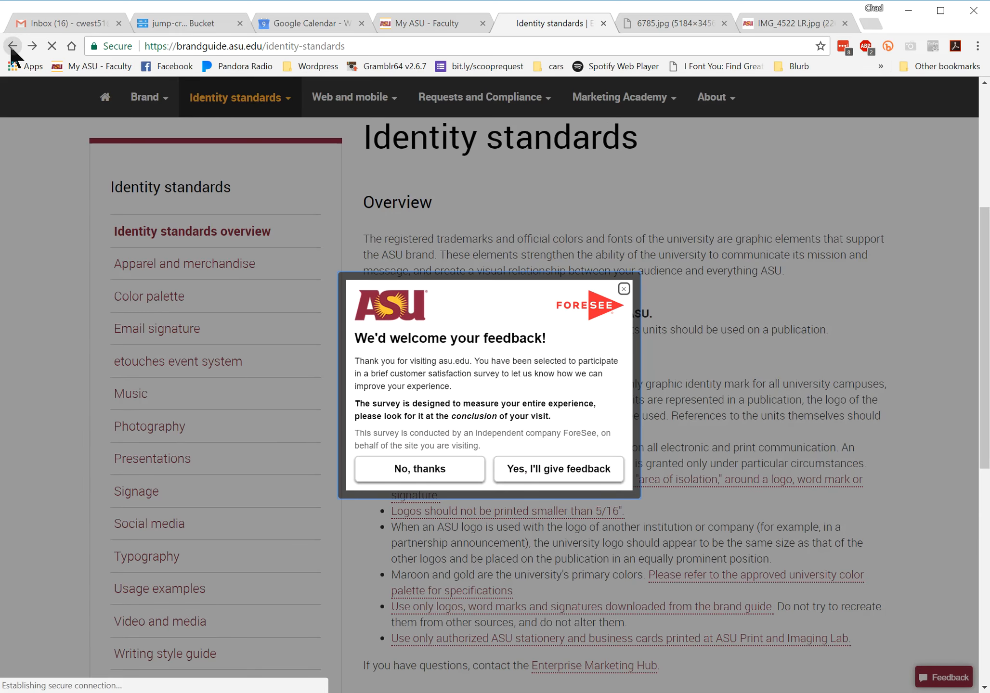
pyautogui.click(13, 46)
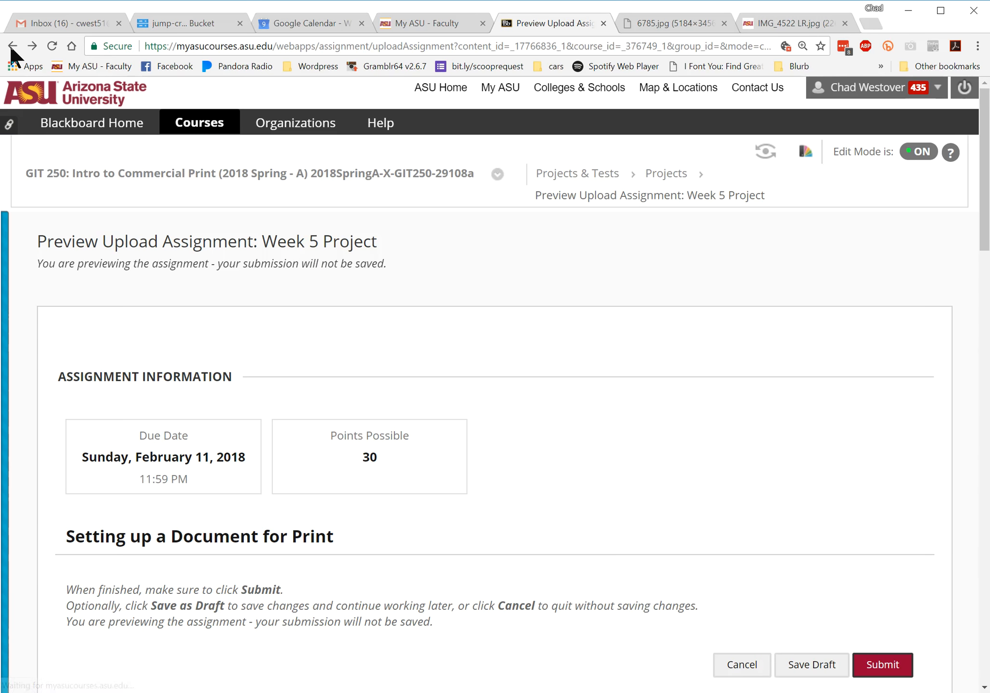
pyautogui.scroll(-4, 194, 359)
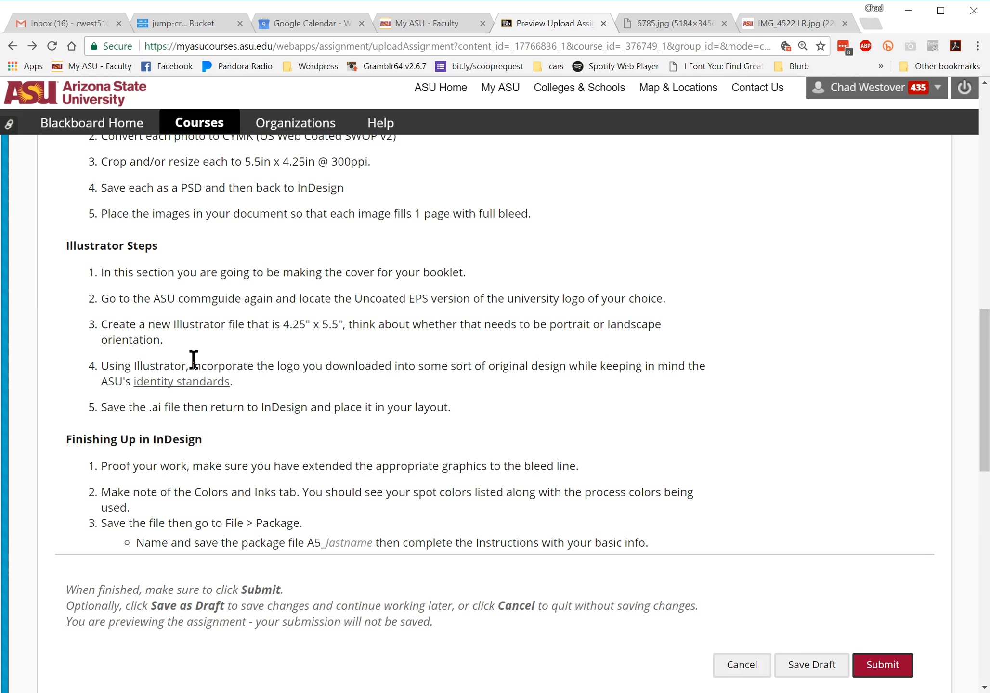
pyautogui.moveTo(90, 270); pyautogui.dragTo(469, 412)
pyautogui.click(499, 398)
# Back in Illustrator, save the cover as adfasdfasfasdfasfdasfasfdas.ai in the Desktop's garbage files > wk5 proj folder with the default Illustrator options
pyautogui.hotkey('alt', 'Tab')
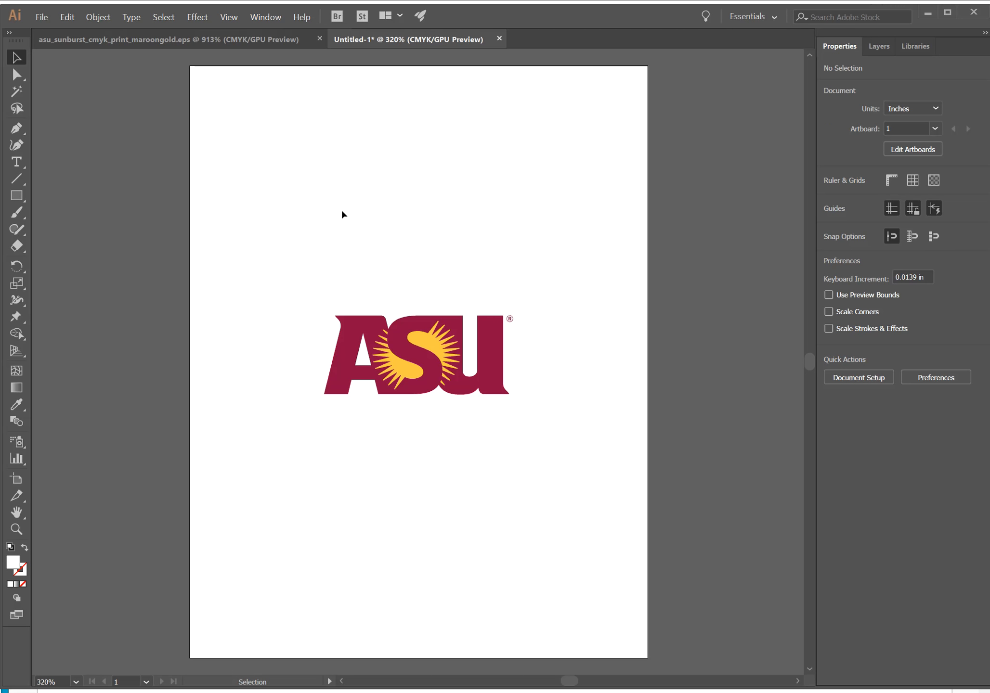
pyautogui.click(46, 19)
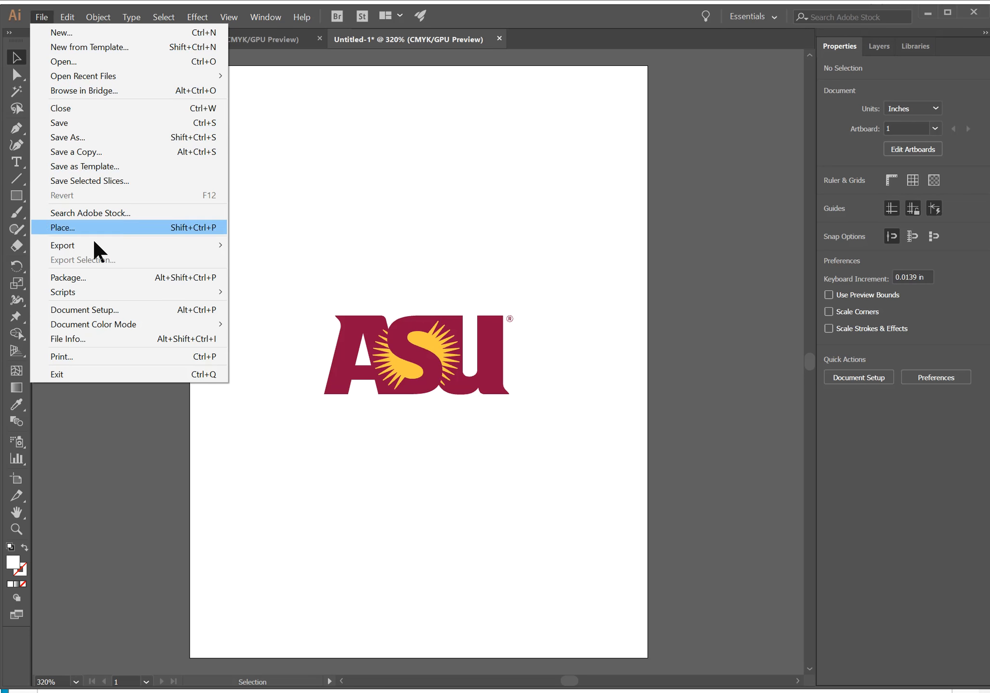
pyautogui.click(82, 137)
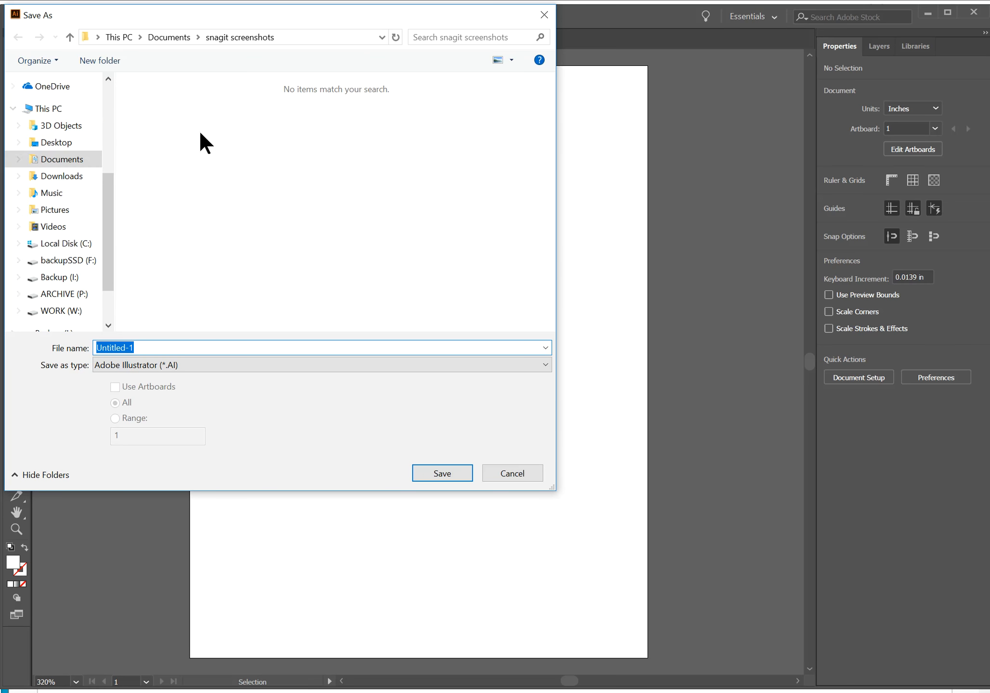
pyautogui.click(55, 143)
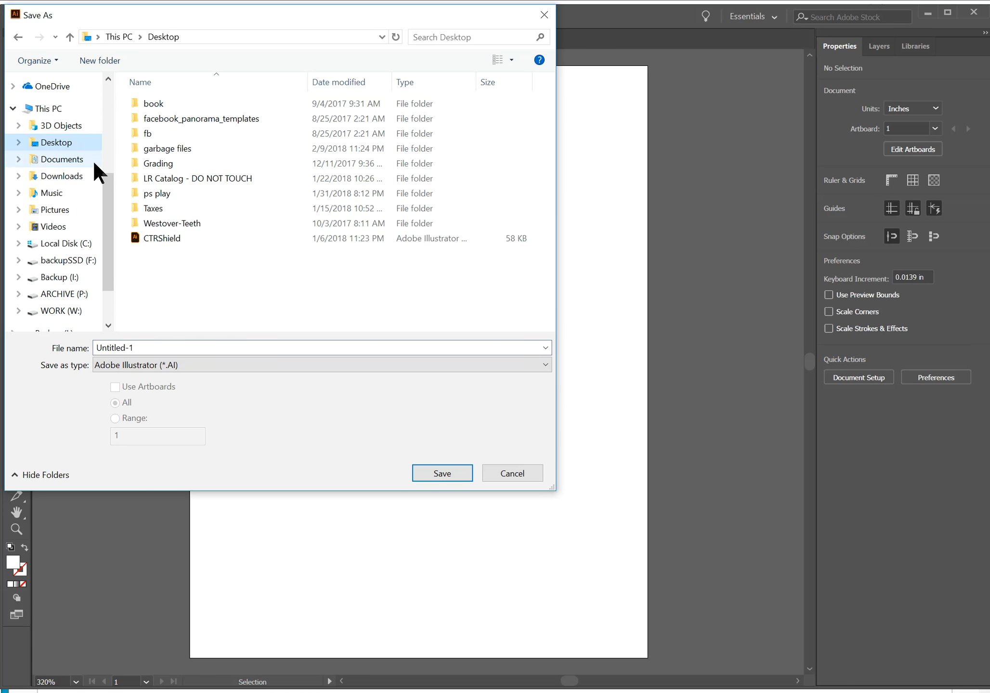
pyautogui.doubleClick(162, 148)
pyautogui.doubleClick(167, 103)
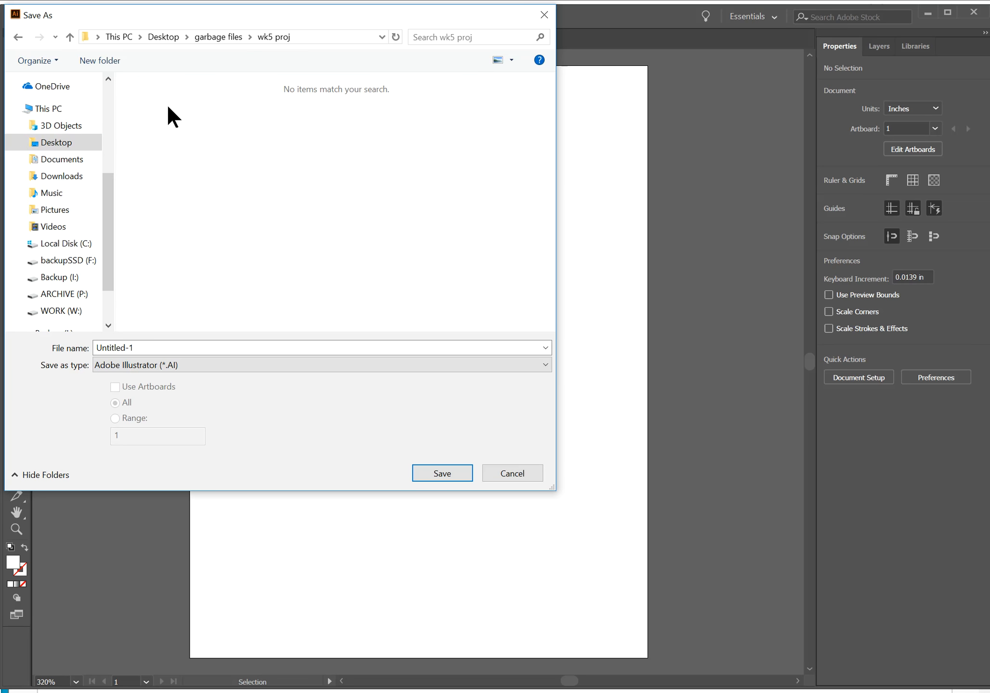
pyautogui.click(102, 349)
pyautogui.write('a')
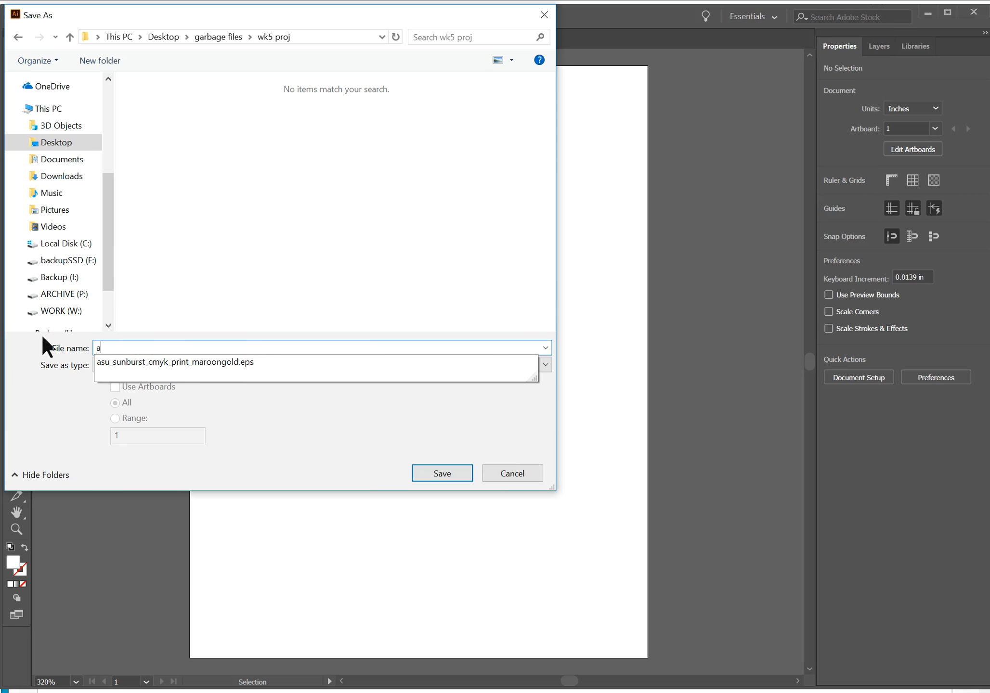
pyautogui.write('dfasdfasfasdfasfdasfasfdas')
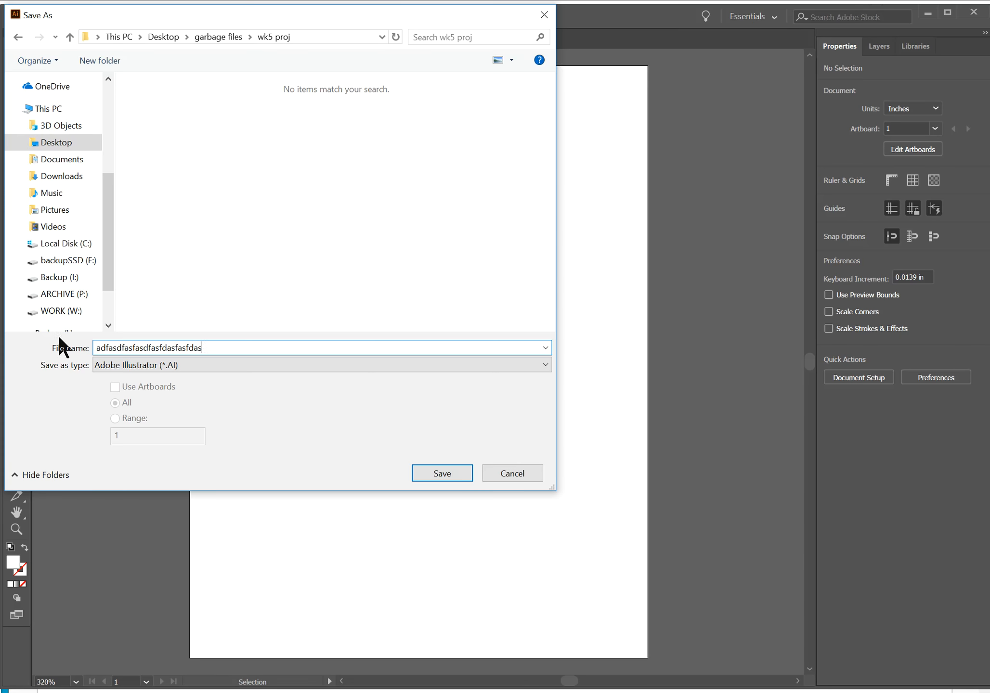
pyautogui.click(442, 474)
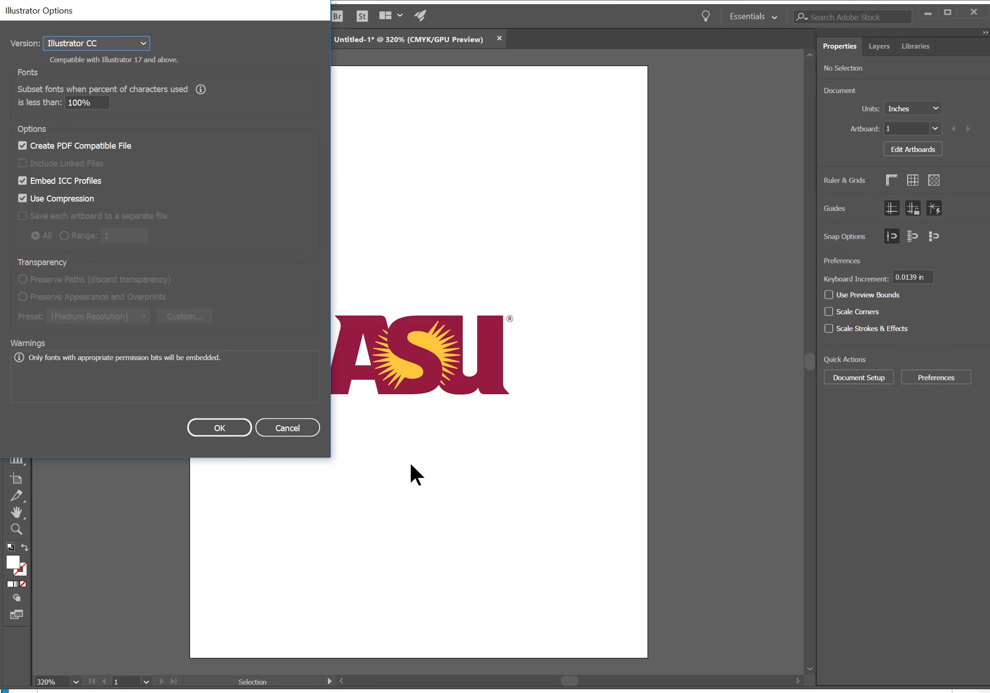
pyautogui.click(221, 427)
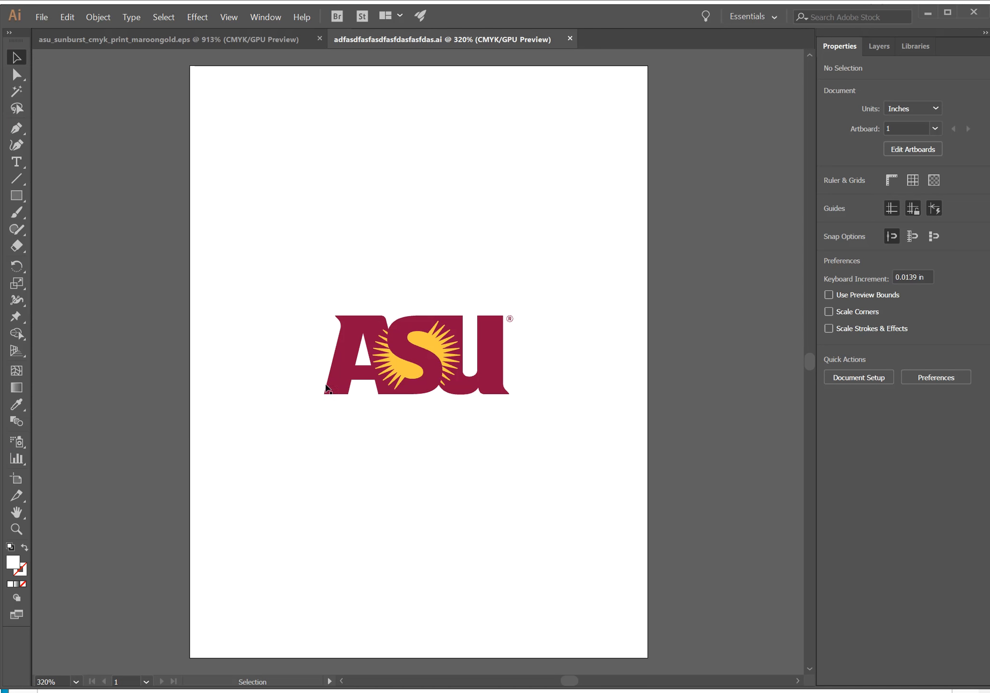
# Switch to InDesign, place the ASU logo artwork on the lower spread's empty page beside the helmet photo, and crop its frame to 4.25 in wide
pyautogui.hotkey('alt', 'Tab')
pyautogui.hotkey('alt', 'Tab')
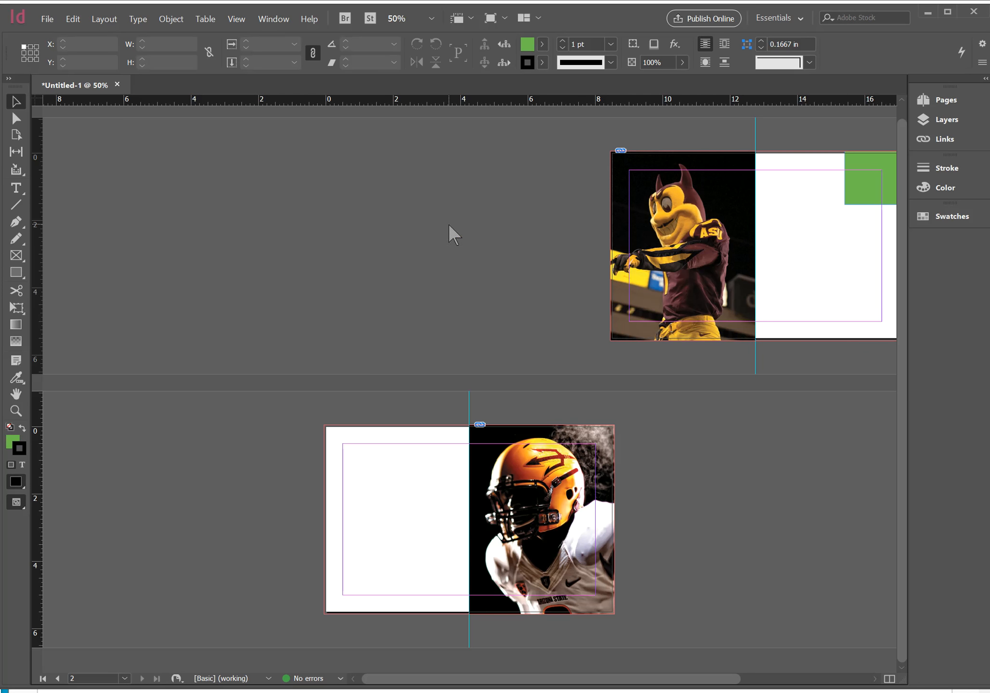
pyautogui.hotkey('ctrl', 'd')
pyautogui.click(542, 373)
pyautogui.click(734, 655)
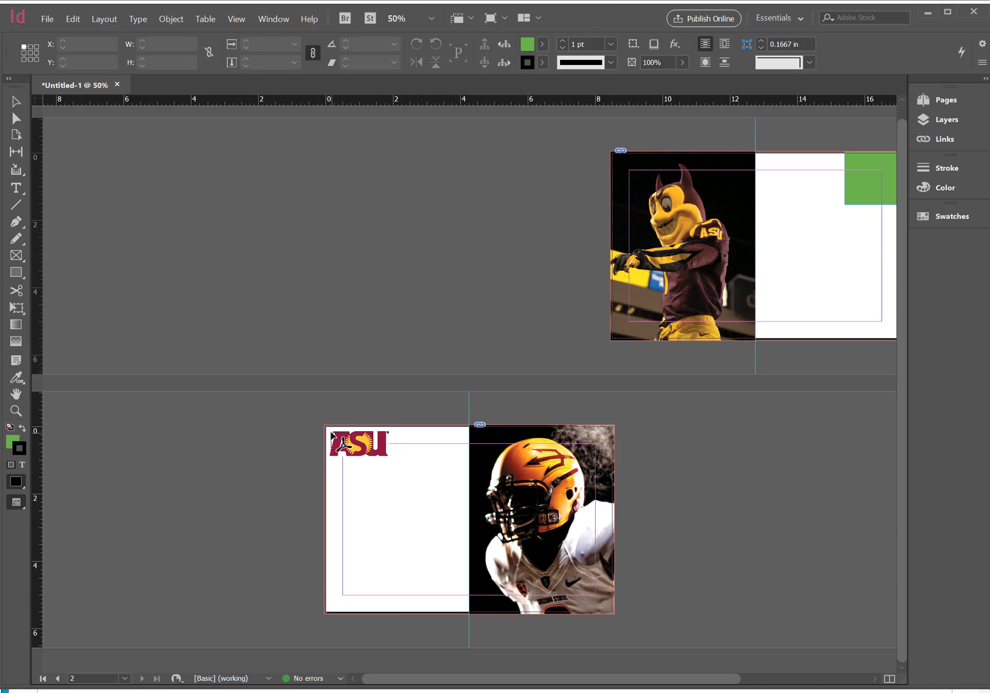
pyautogui.moveTo(326, 427); pyautogui.dragTo(469, 617)
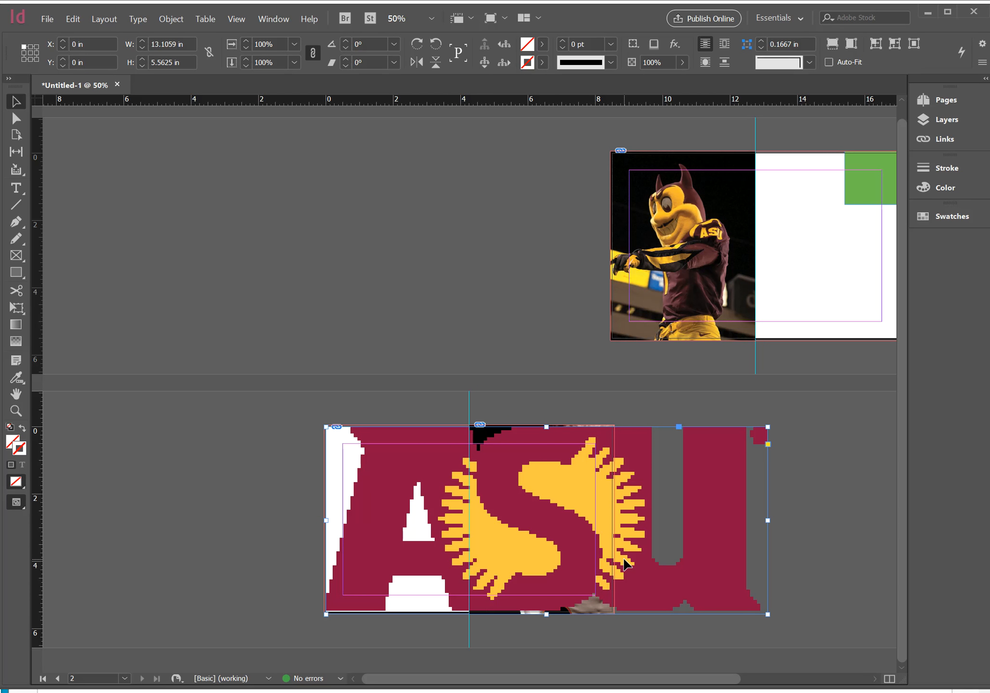
pyautogui.moveTo(767, 520); pyautogui.dragTo(469, 506)
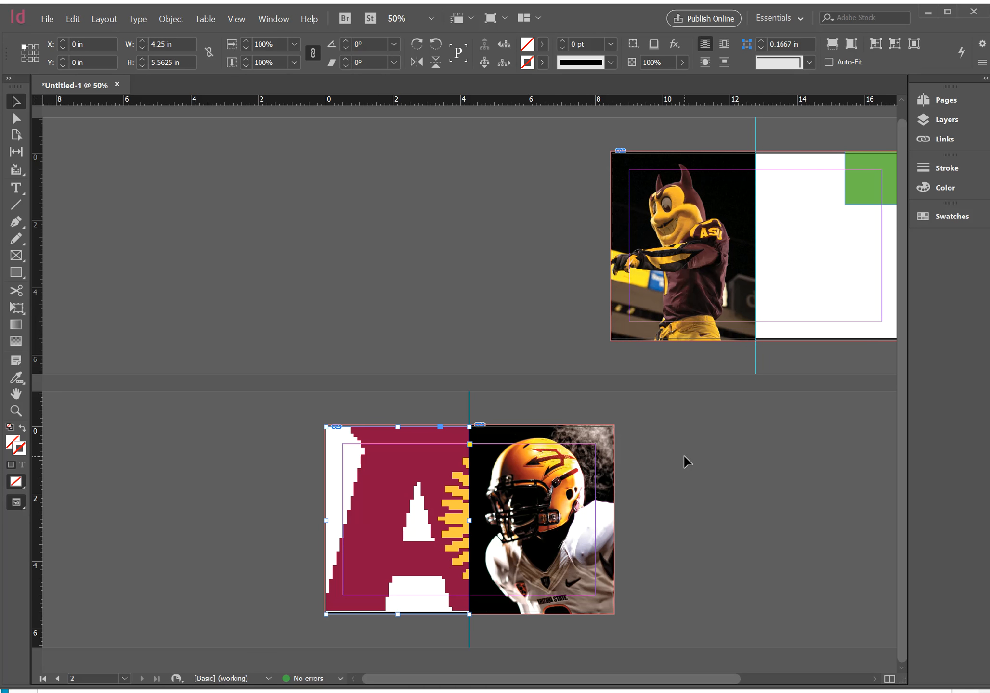
# Extend the logo frame's top and left edges to the bleed line, making the frame 4.3125 x 5.625 in
pyautogui.press('z')
pyautogui.moveTo(370, 475); pyautogui.dragTo(521, 637)
pyautogui.press('v')
pyautogui.moveTo(376, 384); pyautogui.dragTo(534, 555)
pyautogui.moveTo(414, 373); pyautogui.dragTo(694, 158)
pyautogui.moveTo(430, 457); pyautogui.dragTo(691, 166)
pyautogui.moveTo(430, 331); pyautogui.dragTo(708, 517)
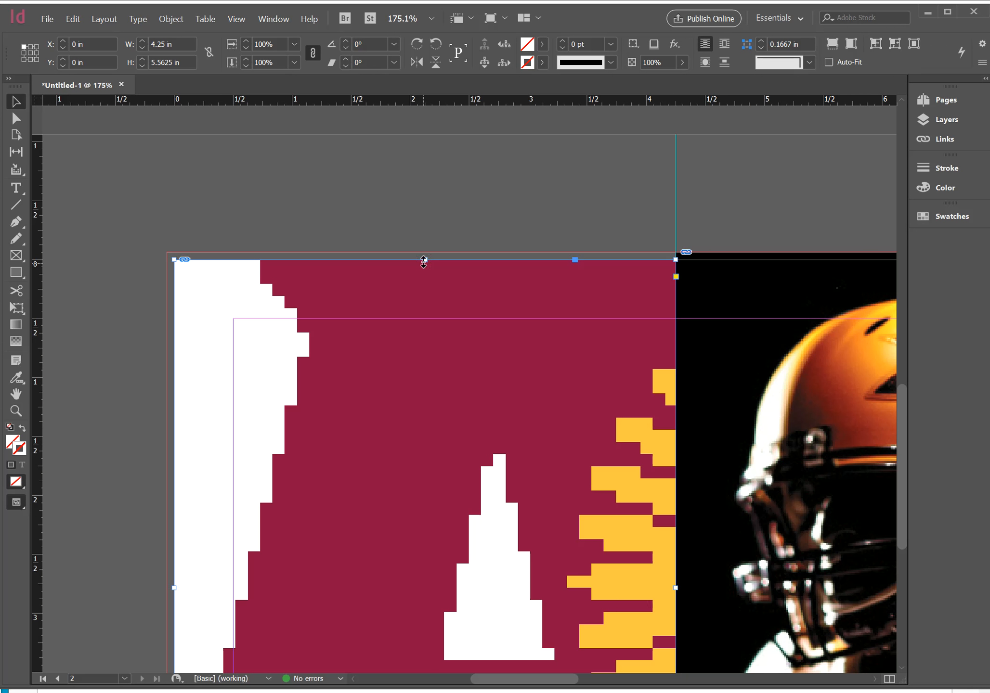
pyautogui.moveTo(423, 260); pyautogui.dragTo(424, 252)
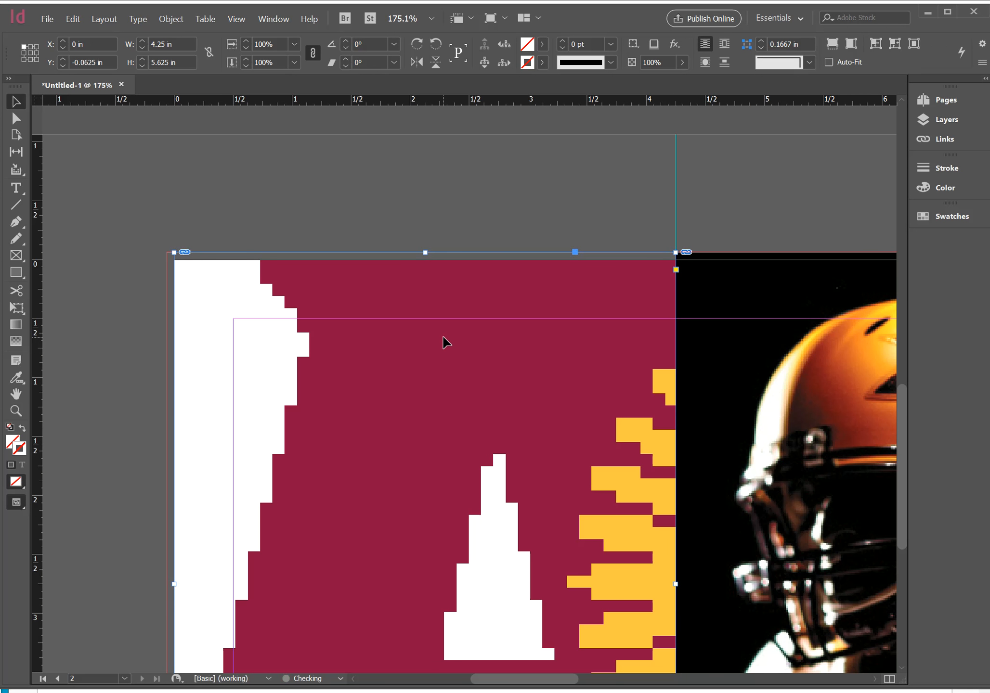
pyautogui.hotkey('ctrl', '-')
pyautogui.hotkey('ctrl', '-')
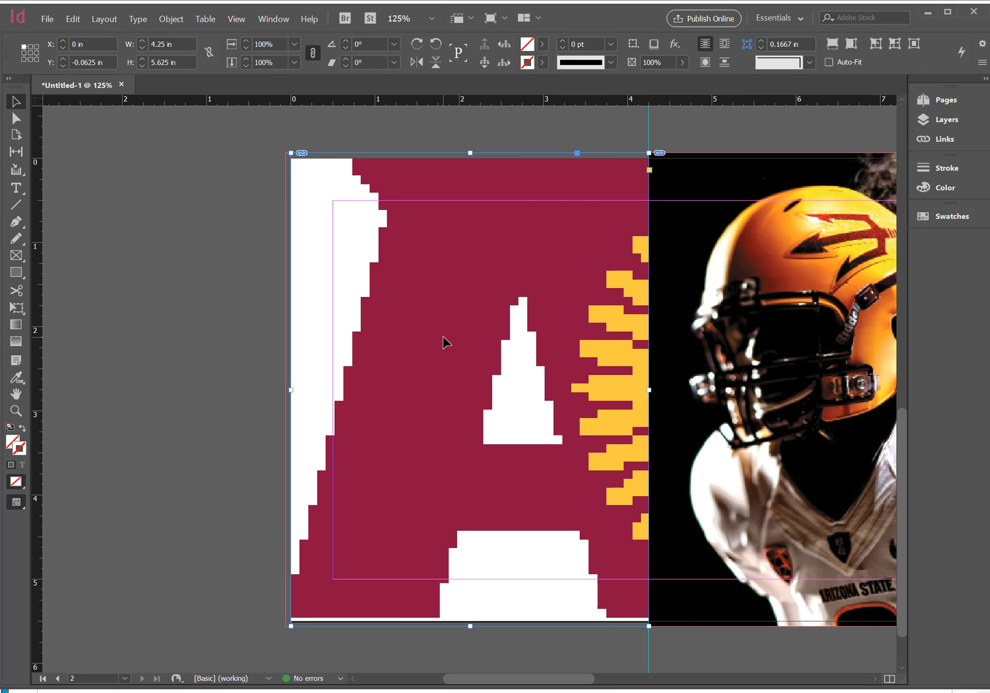
pyautogui.moveTo(291, 390); pyautogui.dragTo(284, 389)
pyautogui.click(251, 381)
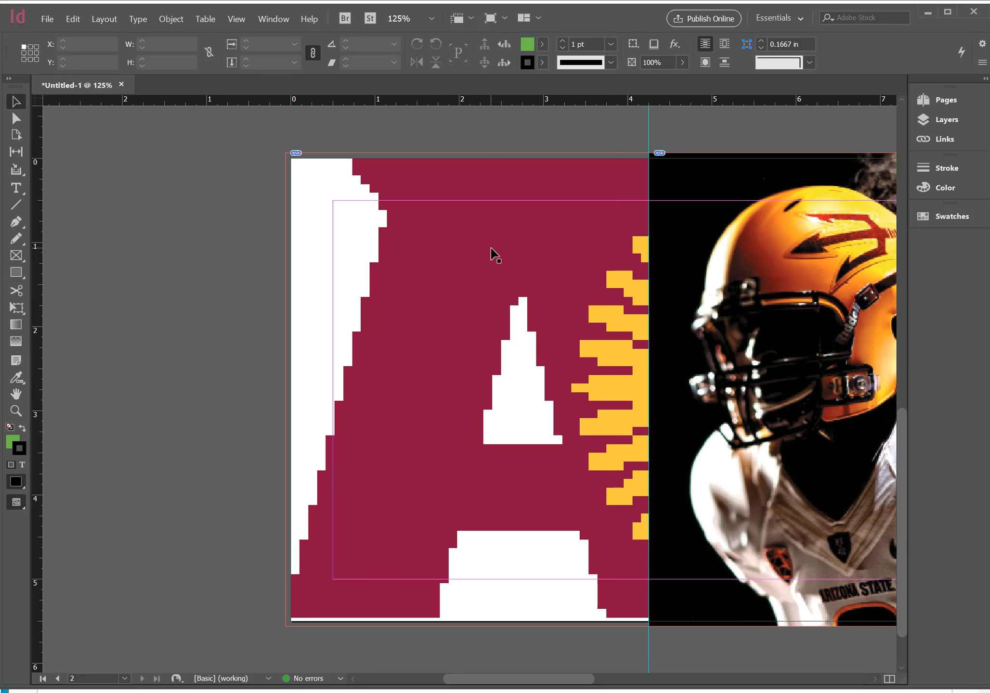
# Set the display performance to Fast Display and view the whole lower spread
pyautogui.click(237, 20)
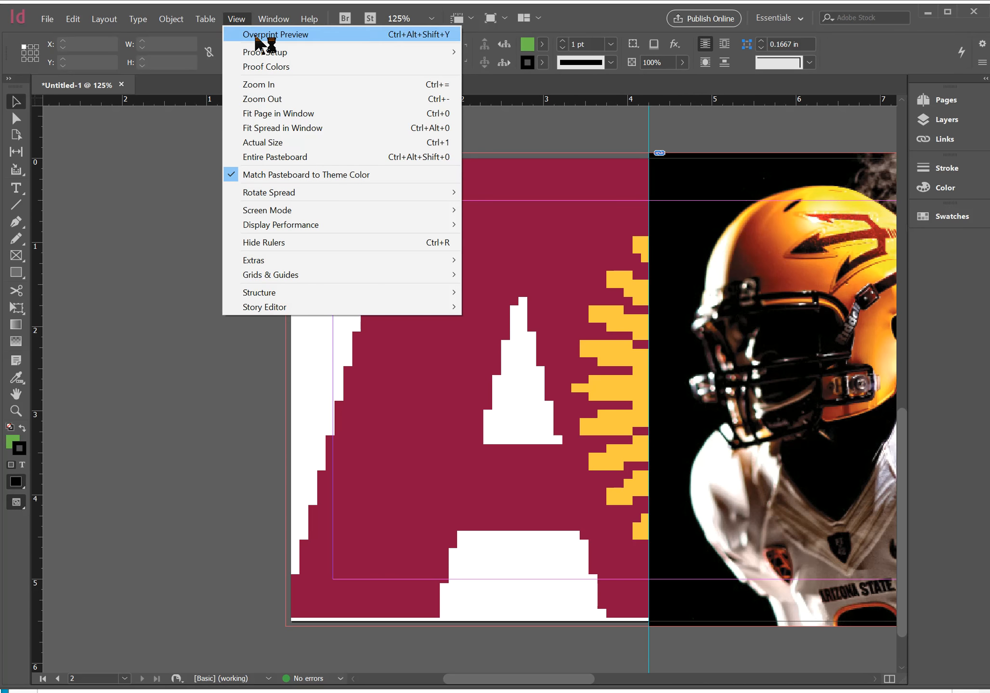
pyautogui.moveTo(272, 227)
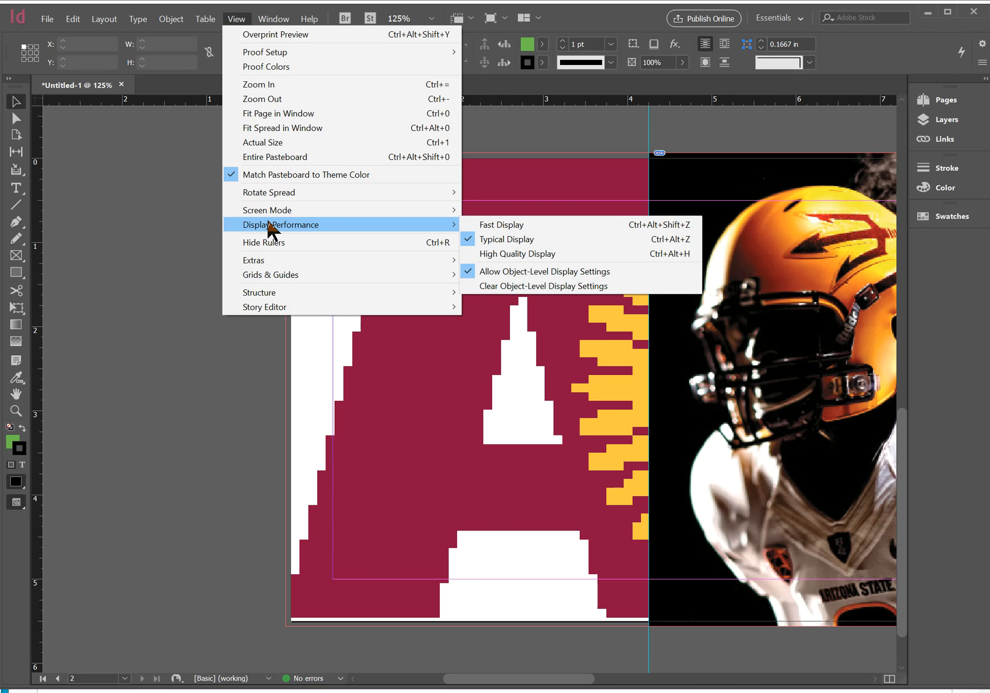
pyautogui.click(541, 226)
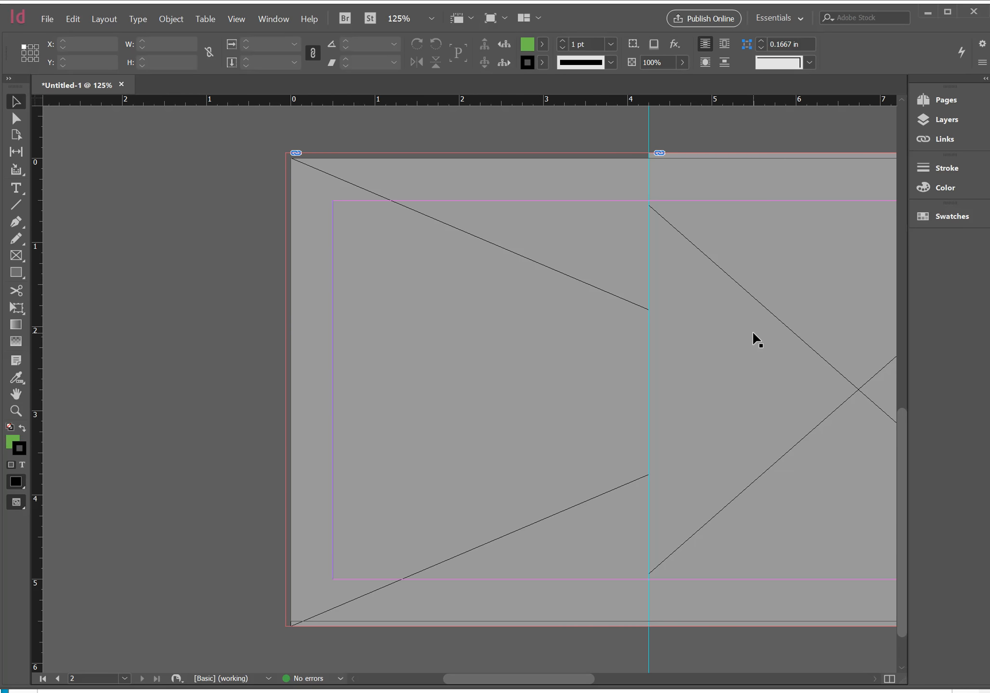
pyautogui.moveTo(756, 340); pyautogui.dragTo(590, 376)
pyautogui.moveTo(444, 344); pyautogui.dragTo(609, 350)
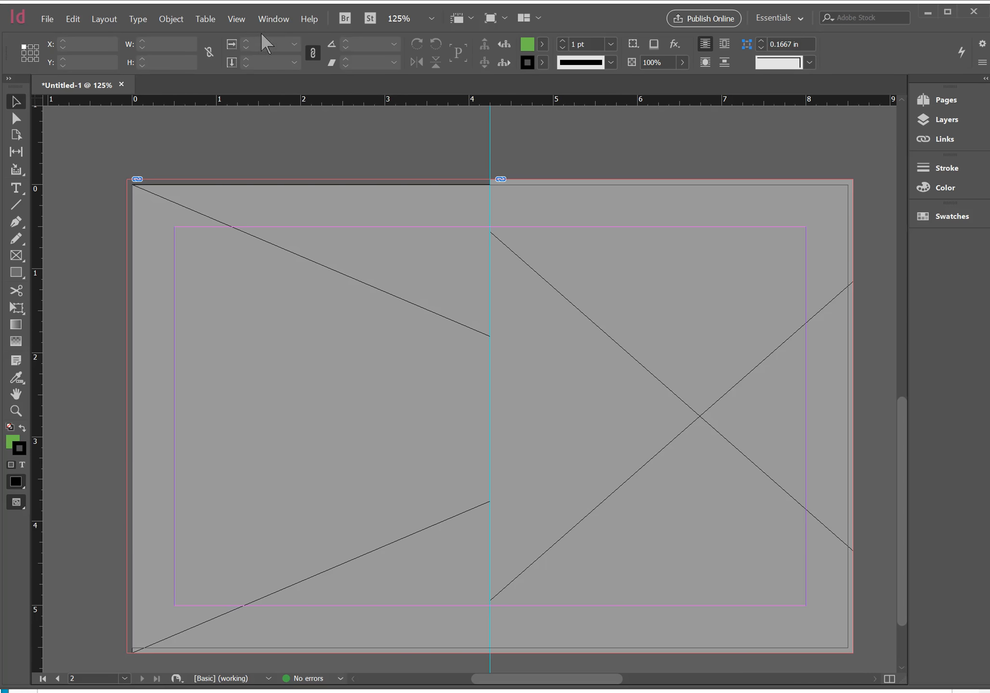
# Set the display performance to High Quality Display
pyautogui.click(237, 19)
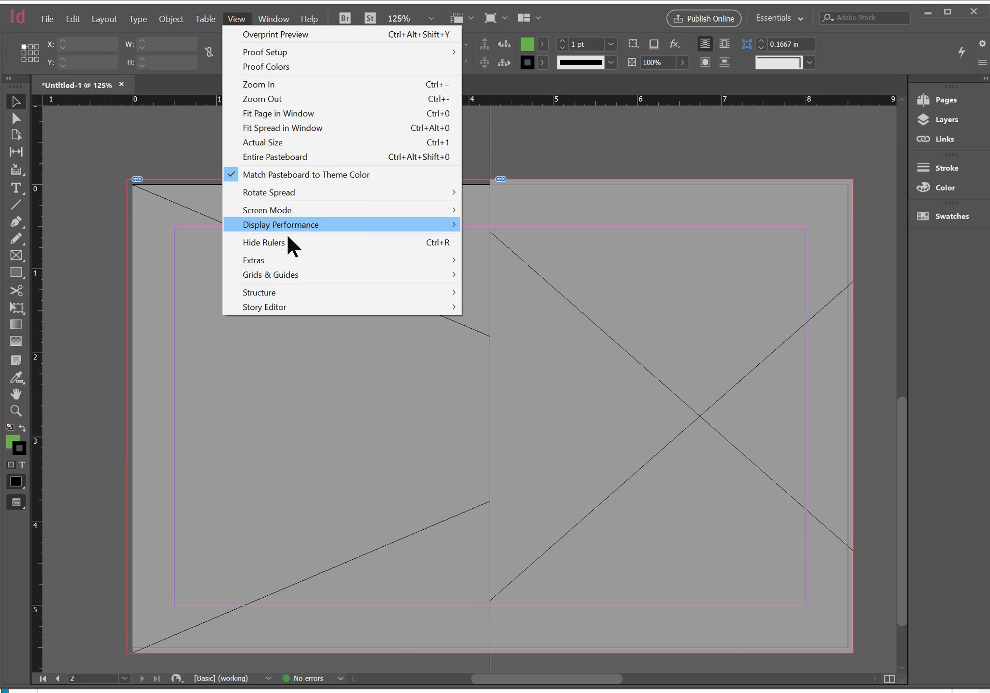
pyautogui.moveTo(289, 225)
pyautogui.click(528, 254)
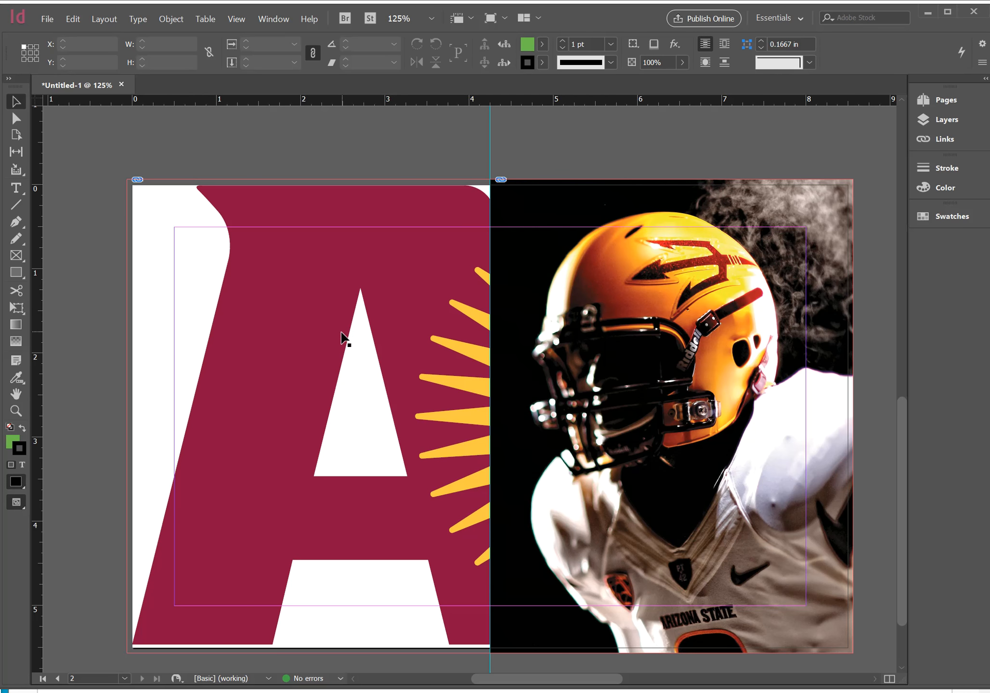
# Fit the ASU logo artwork to its frame with Fill Frame Proportionally
pyautogui.rightClick(207, 336)
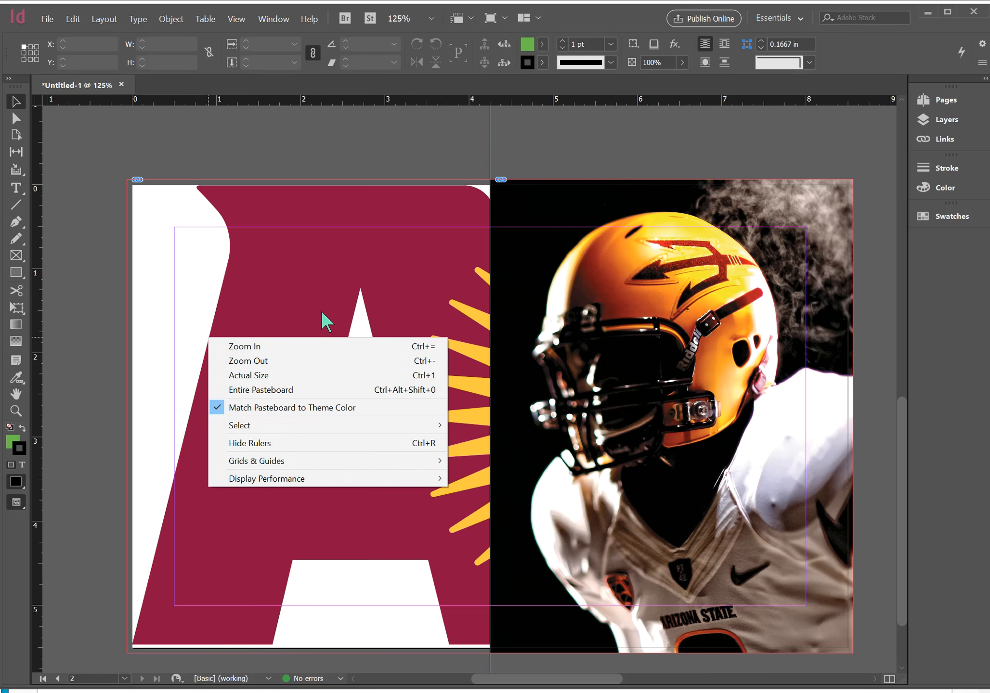
pyautogui.rightClick(321, 311)
pyautogui.click(203, 325)
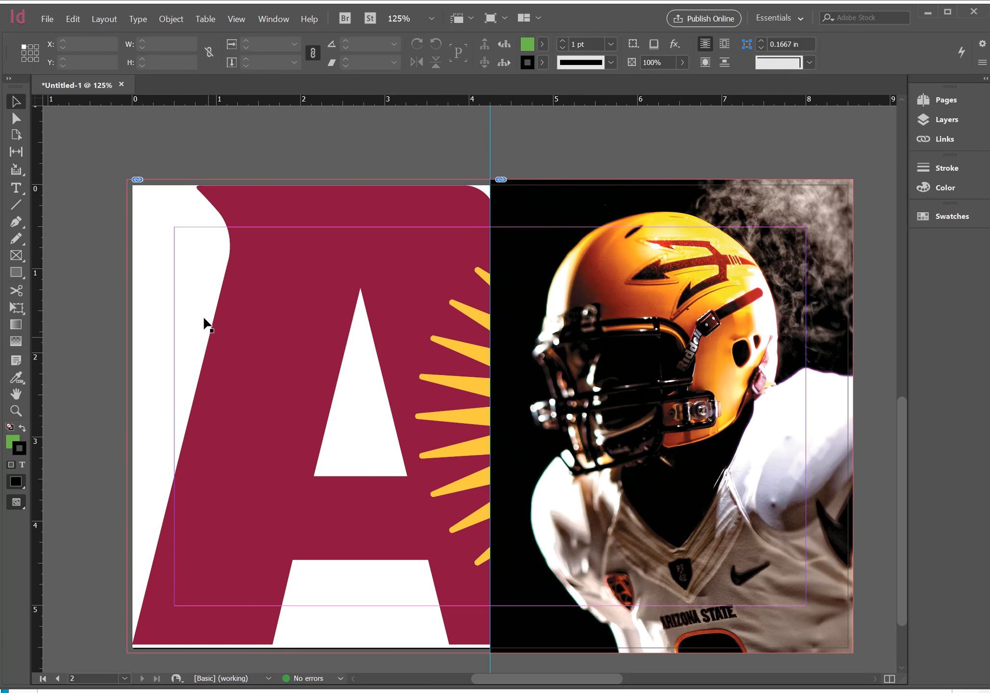
pyautogui.click(221, 316)
pyautogui.rightClick(221, 314)
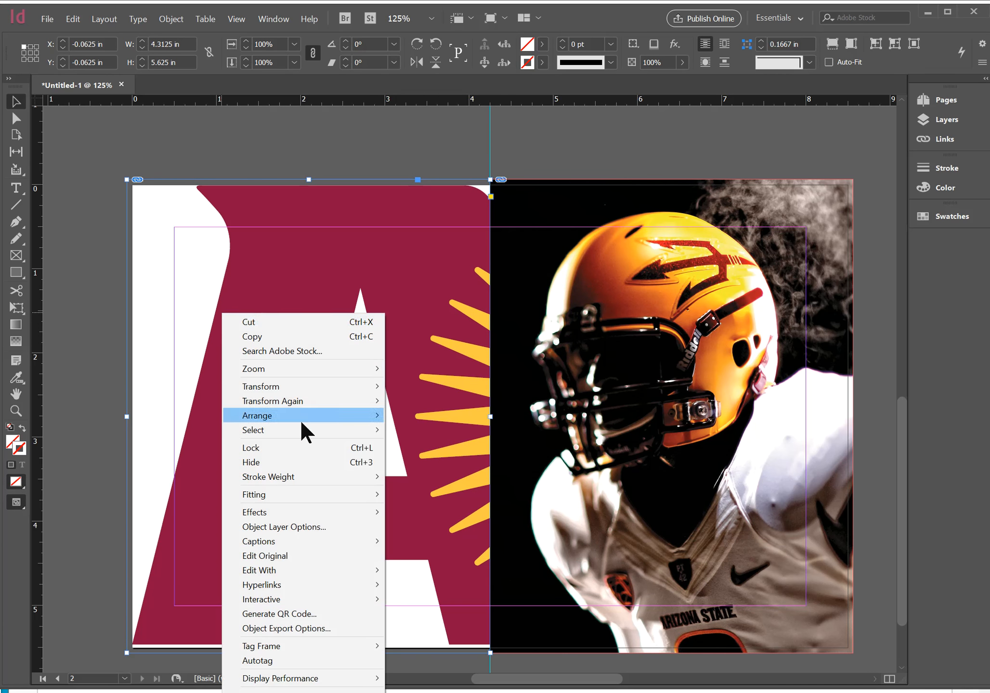
pyautogui.moveTo(297, 488)
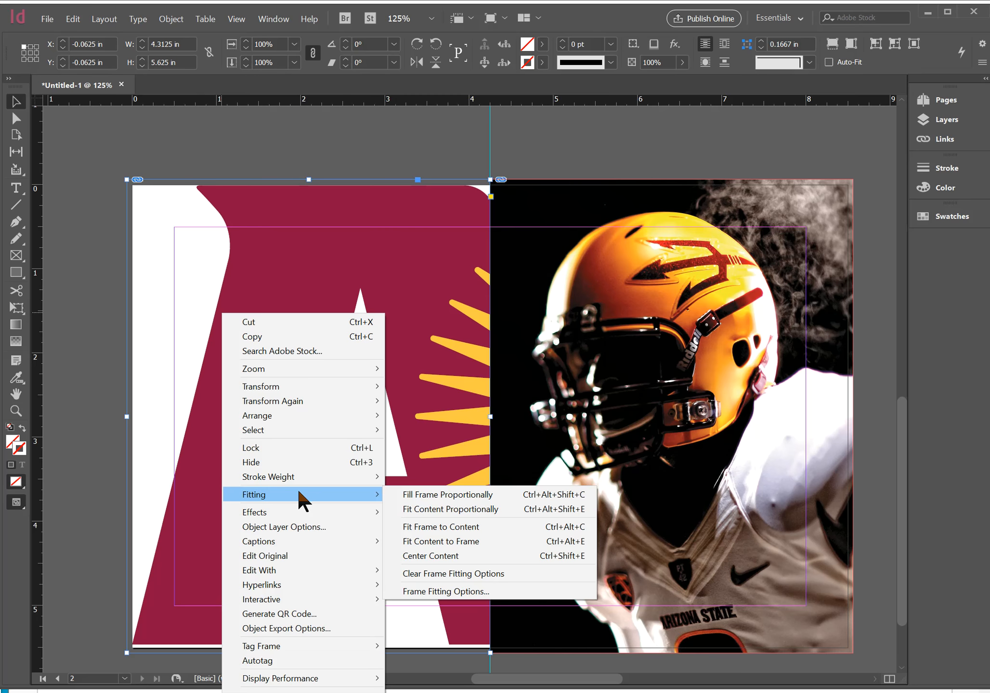
pyautogui.click(456, 492)
# Try fitting the logo artwork to its frame with Fit Content to Frame, and undo it
pyautogui.rightClick(358, 442)
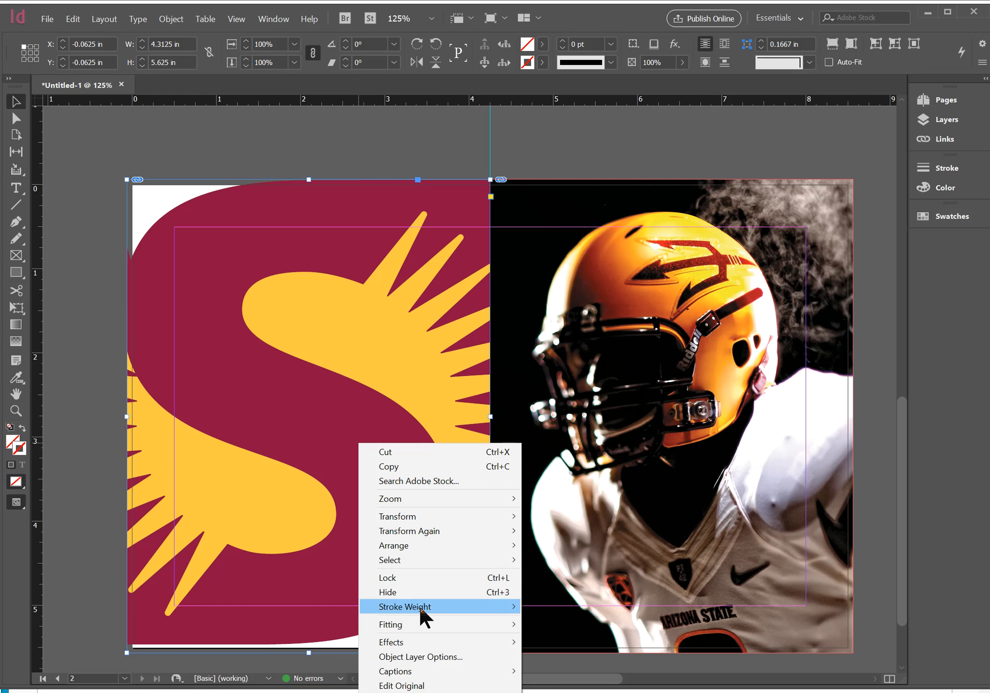
pyautogui.moveTo(419, 625)
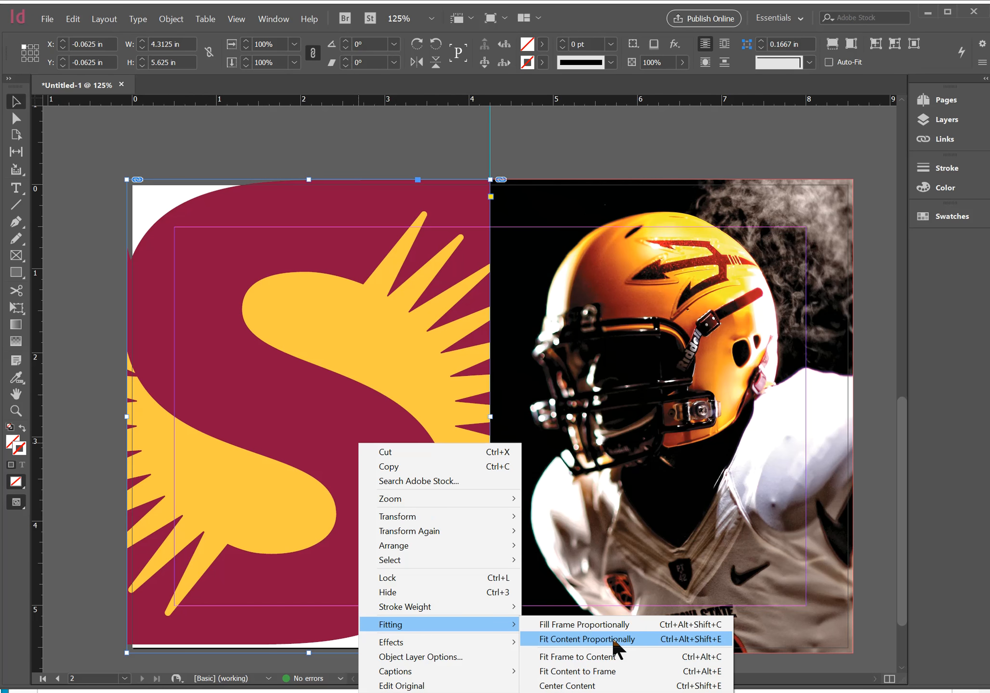
pyautogui.click(616, 673)
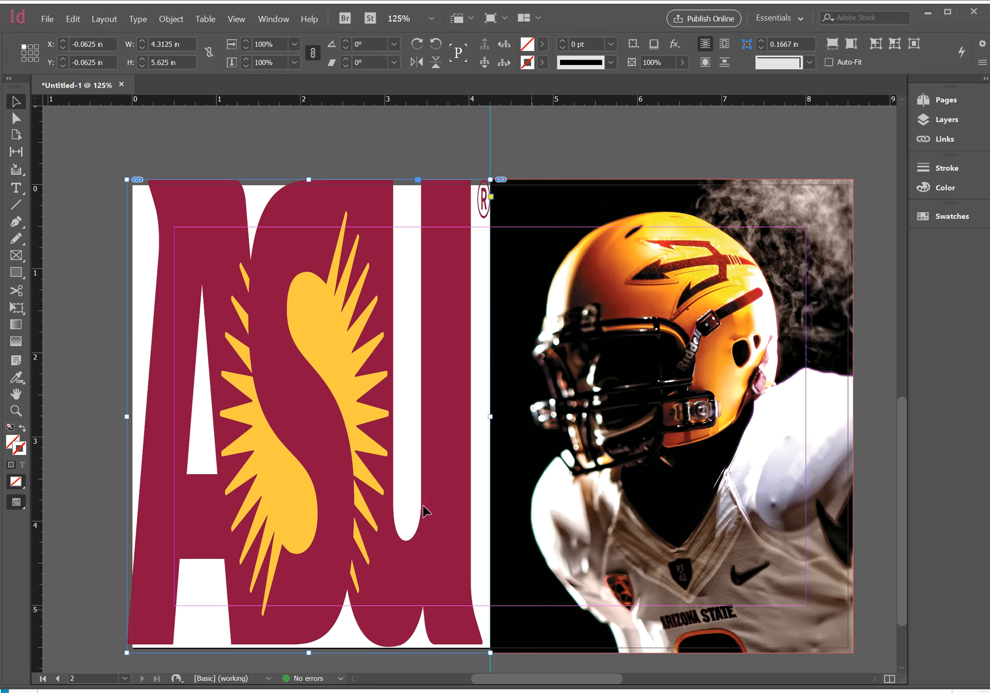
pyautogui.hotkey('ctrl', 'z')
# Fit the ASU logo inside its frame with Fit Content Proportionally and deselect it
pyautogui.rightClick(352, 391)
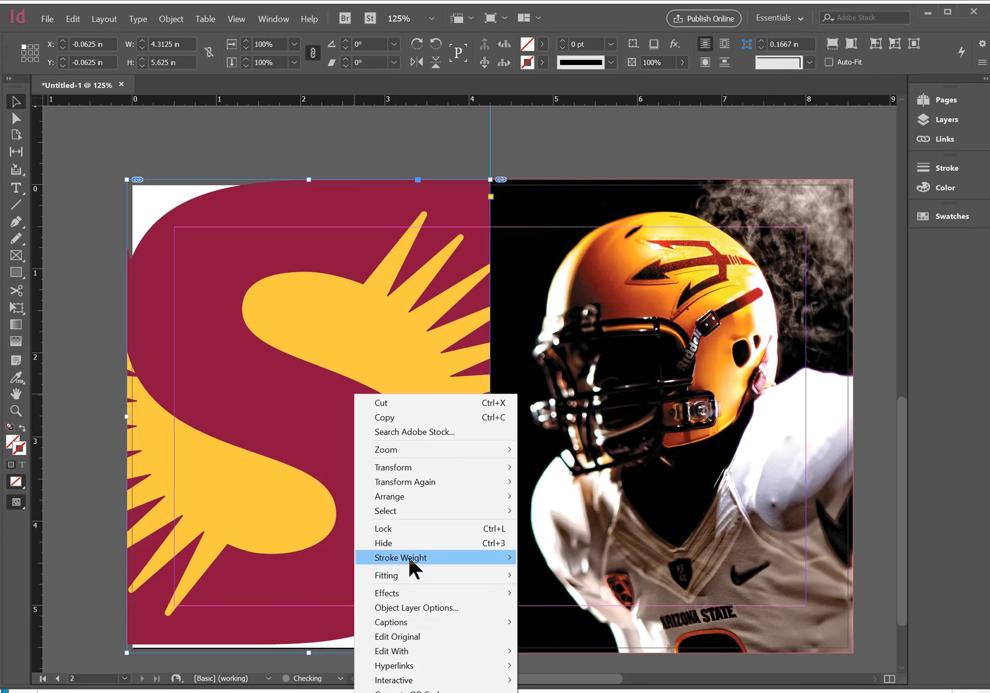
pyautogui.moveTo(407, 576)
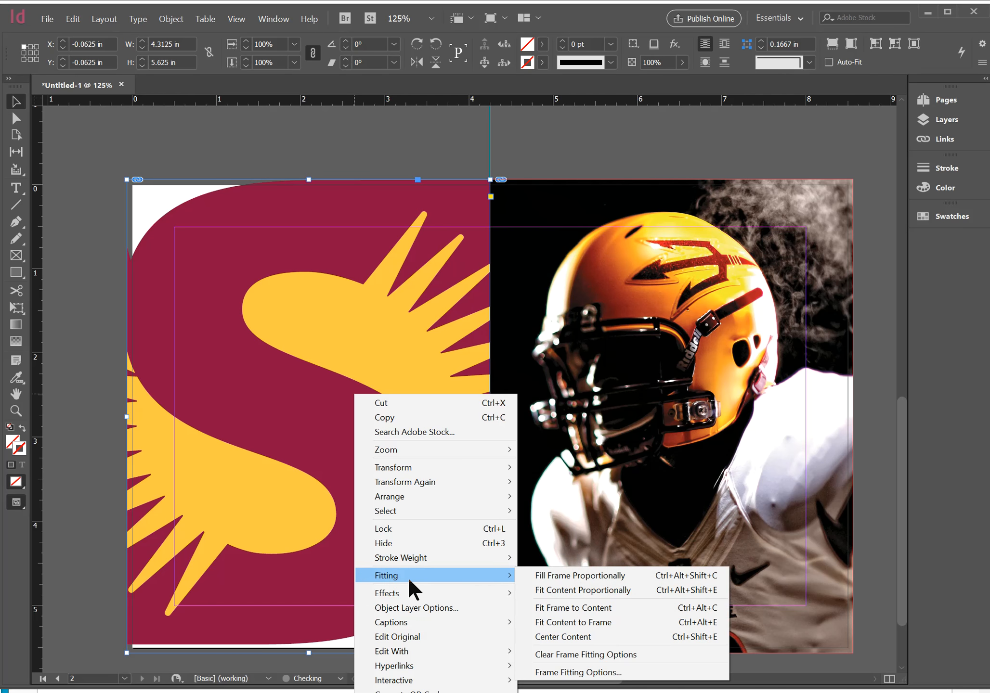
pyautogui.click(623, 590)
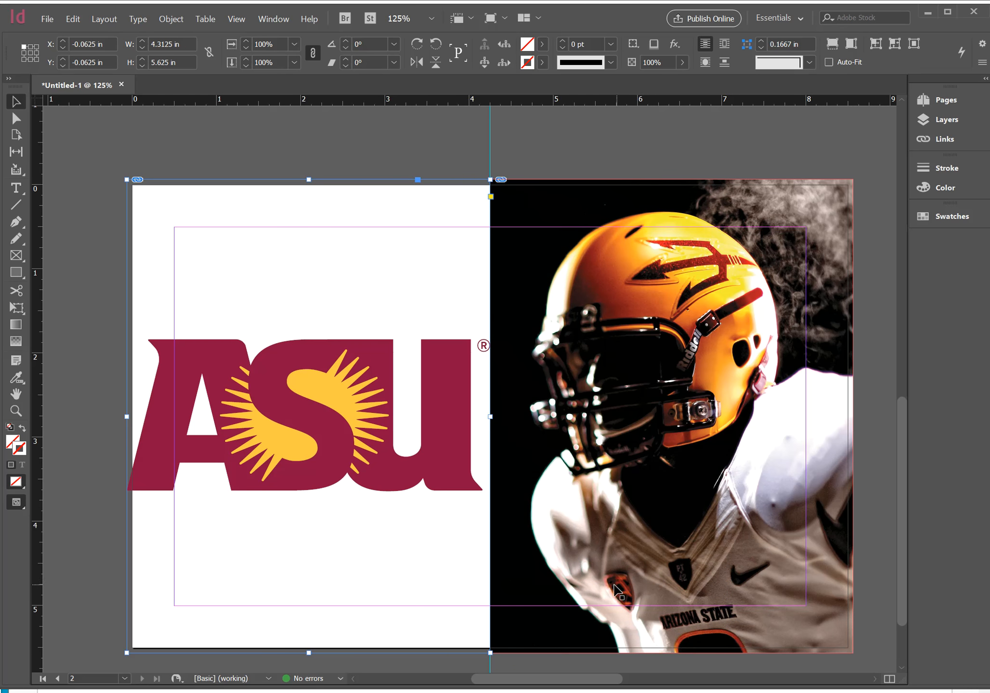
pyautogui.doubleClick(402, 427)
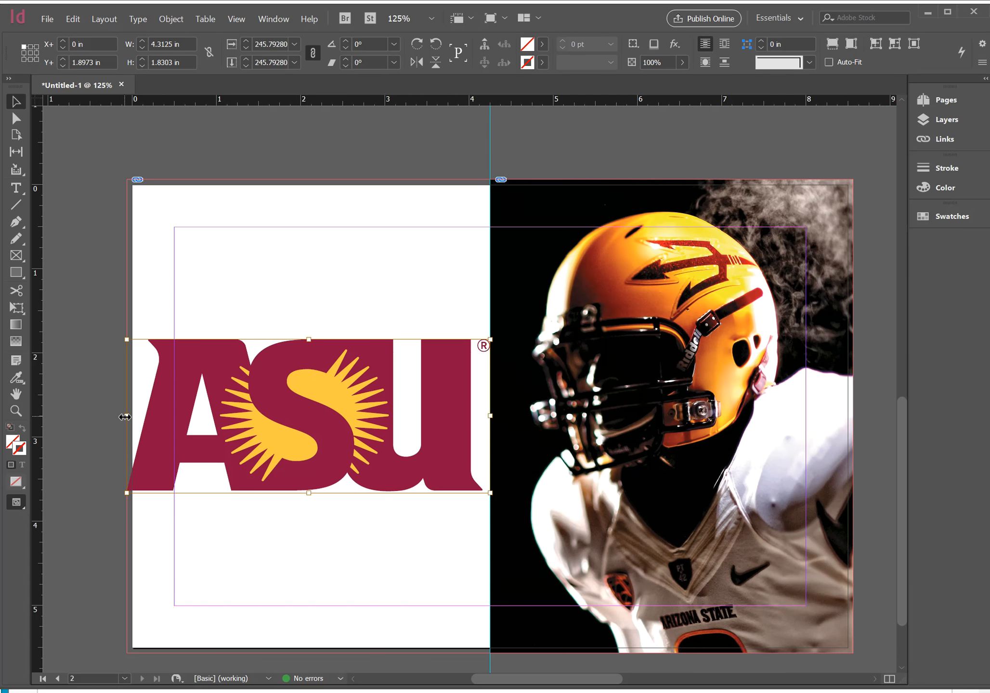
pyautogui.click(102, 432)
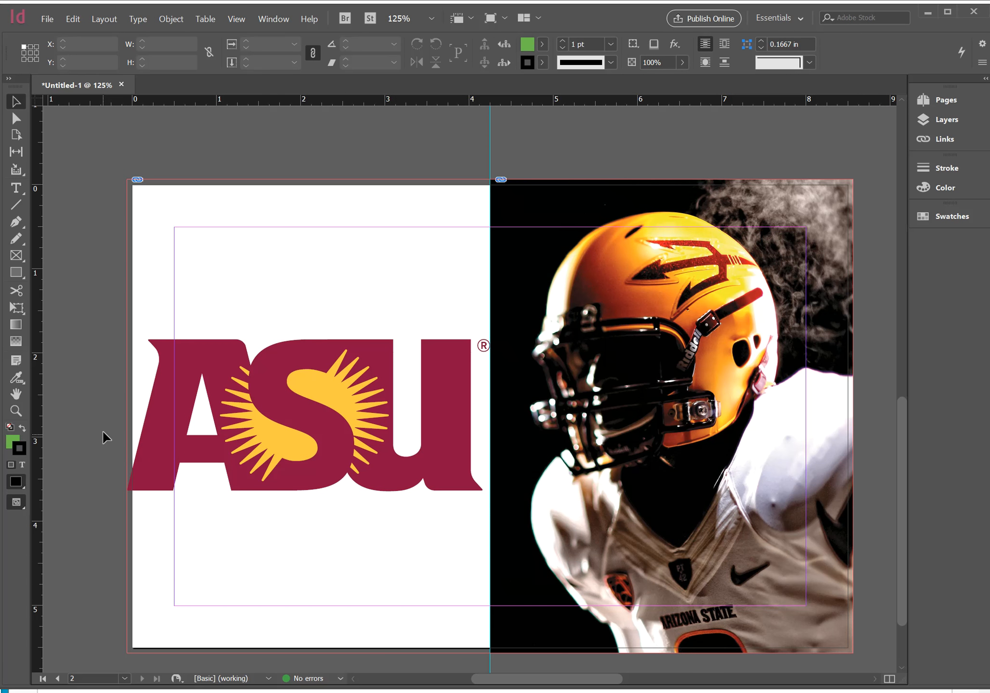
# Scale the ASU logo artwork proportionally about its center to about 3.18 x 1.35 in, keeping its frame size, and view the whole spread
pyautogui.click(236, 360)
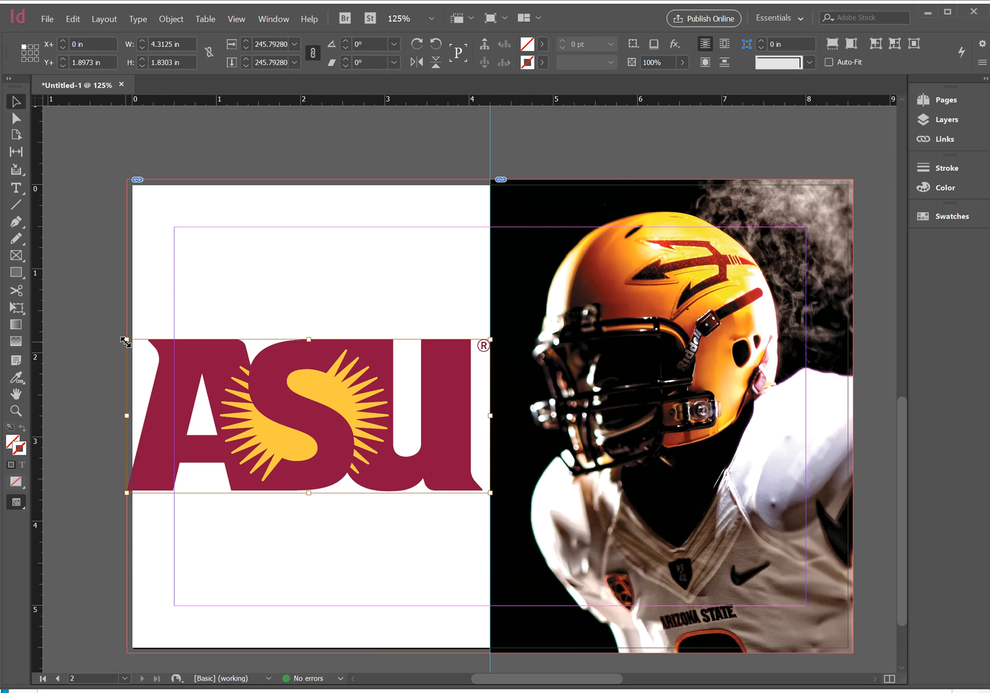
pyautogui.moveTo(125, 341); pyautogui.dragTo(227, 403)
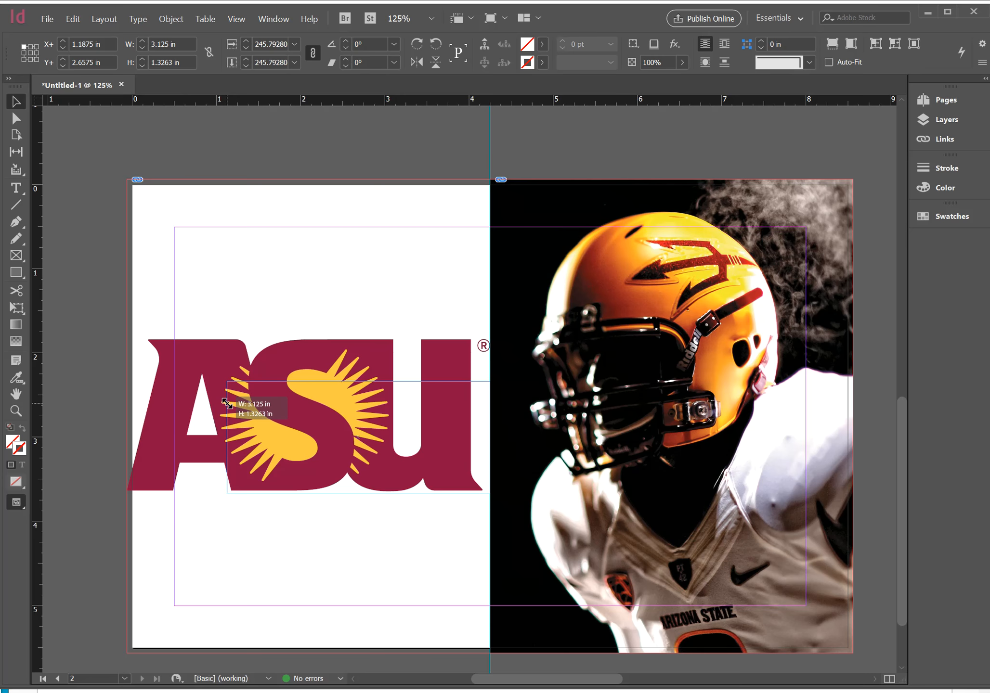
pyautogui.press('alt')
pyautogui.moveTo(227, 402); pyautogui.dragTo(196, 359)
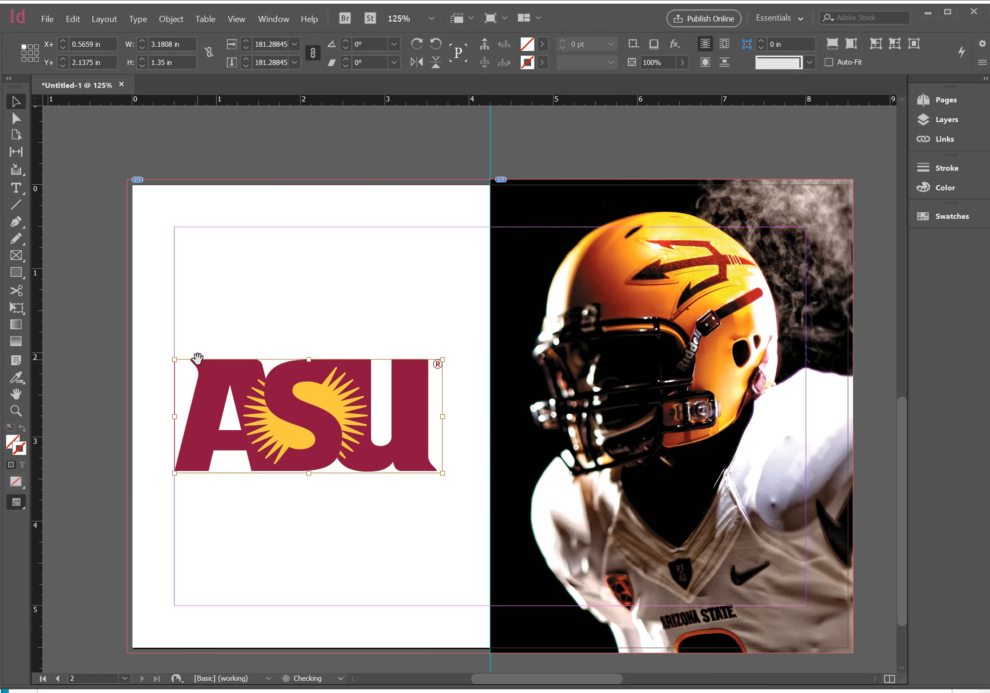
pyautogui.click(259, 524)
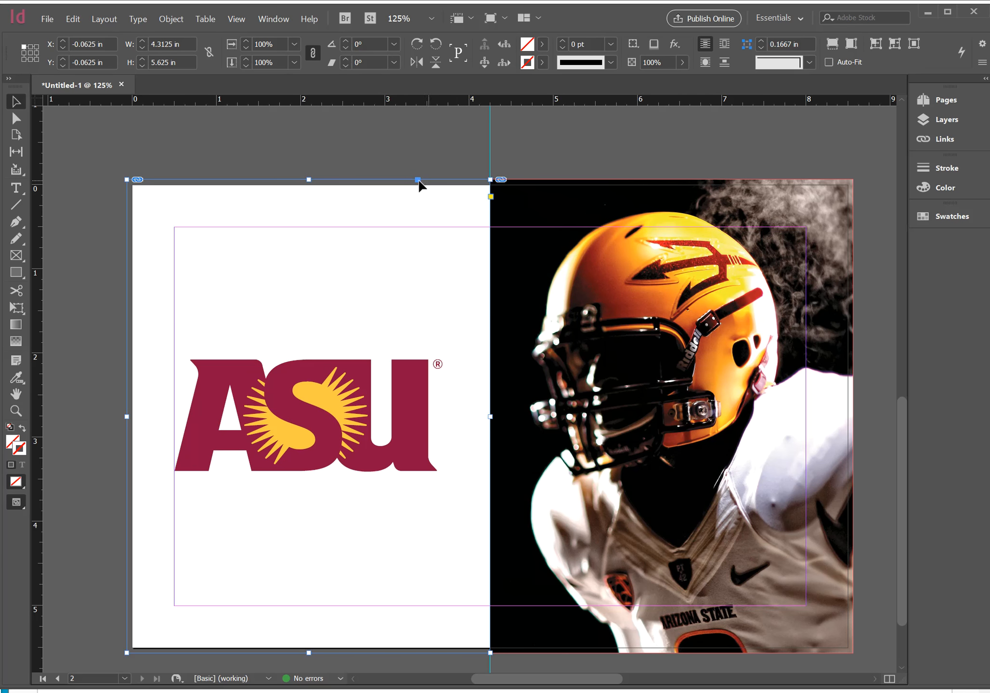
pyautogui.click(274, 162)
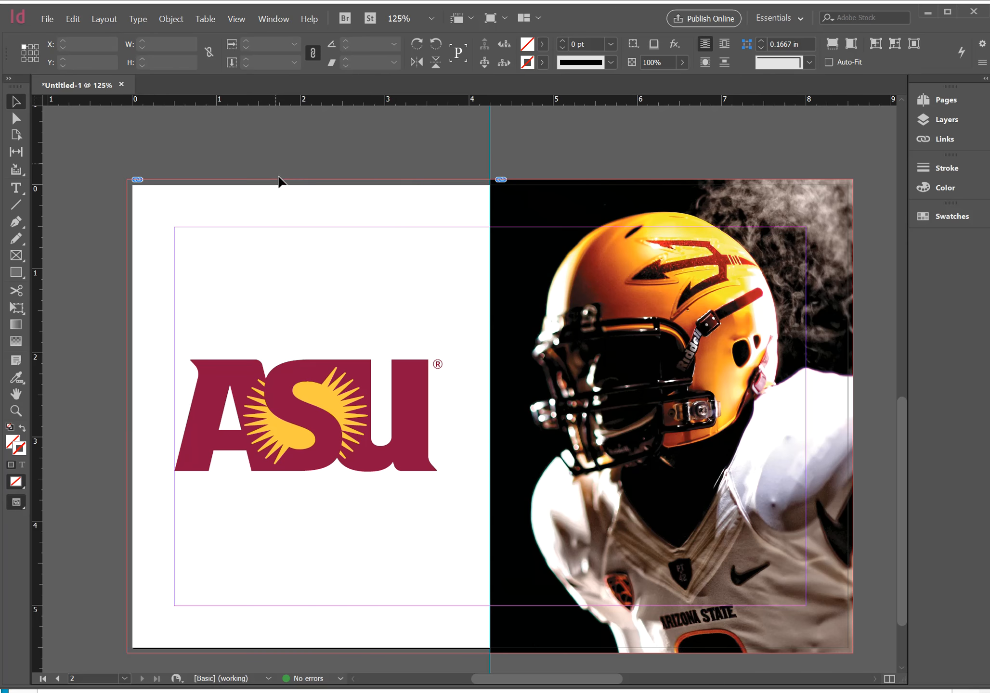
pyautogui.hotkey('ctrl', 'alt', '0')
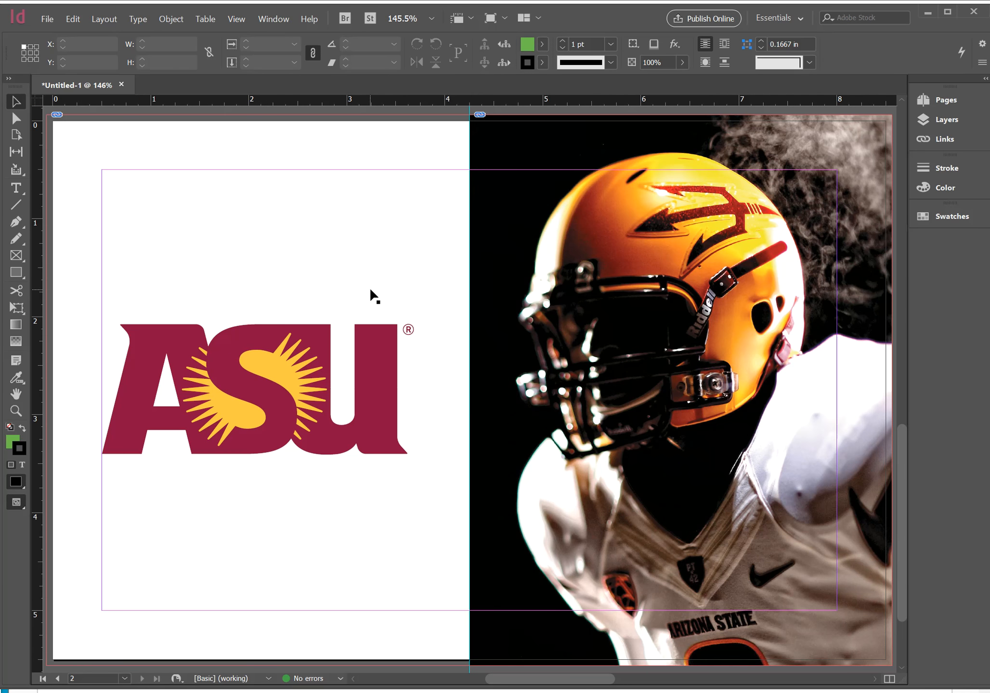
# Show the entire pasteboard and start packaging the publication
pyautogui.hotkey('ctrl', 'alt', 'shift', '0')
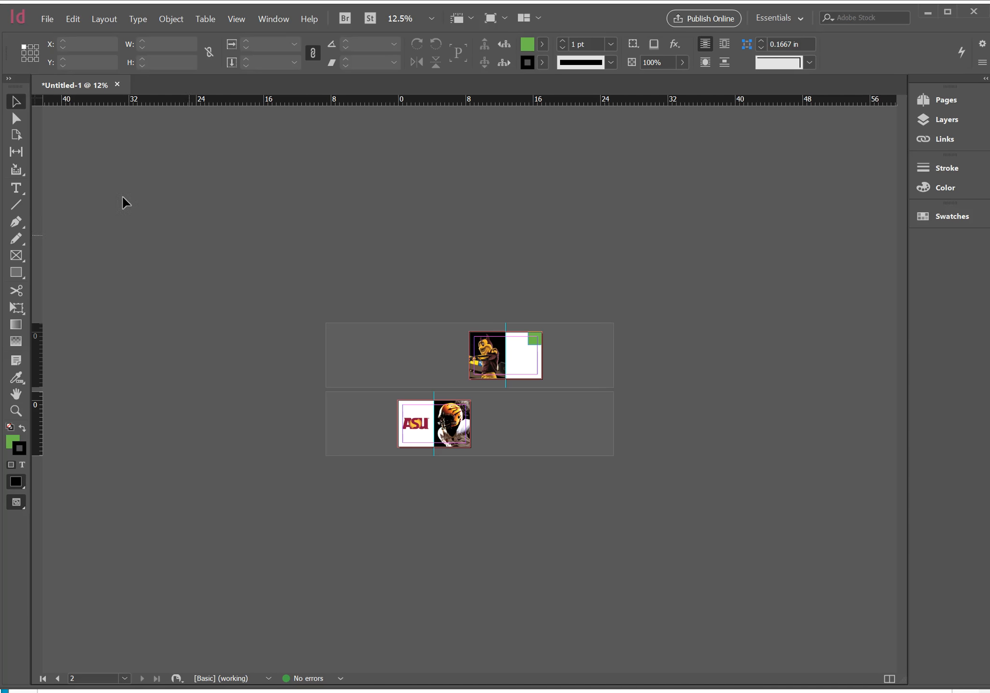
pyautogui.click(47, 19)
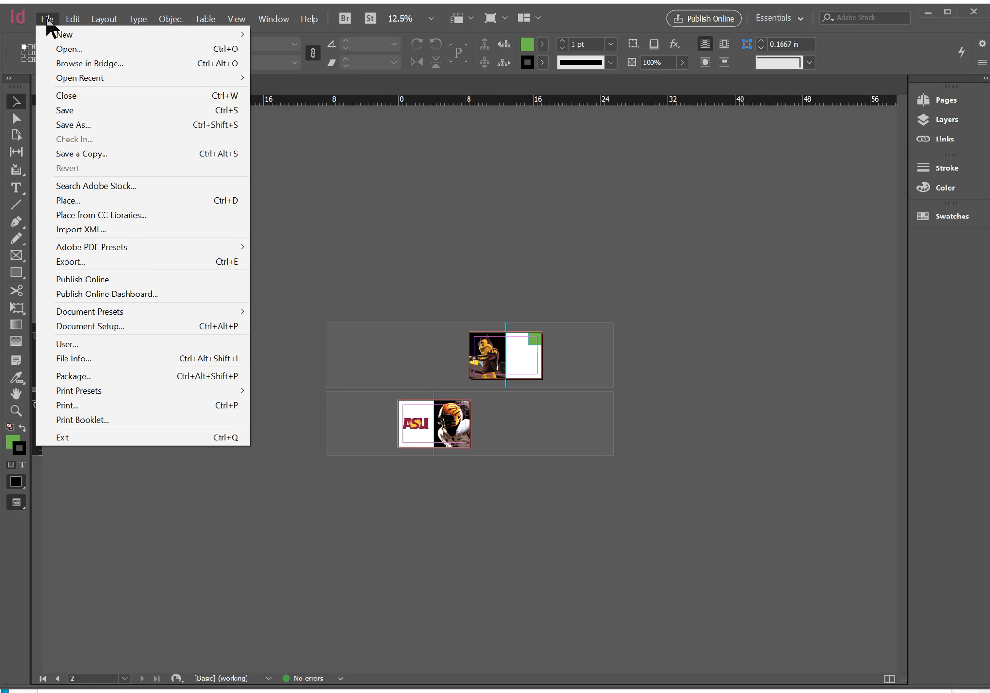
pyautogui.click(103, 378)
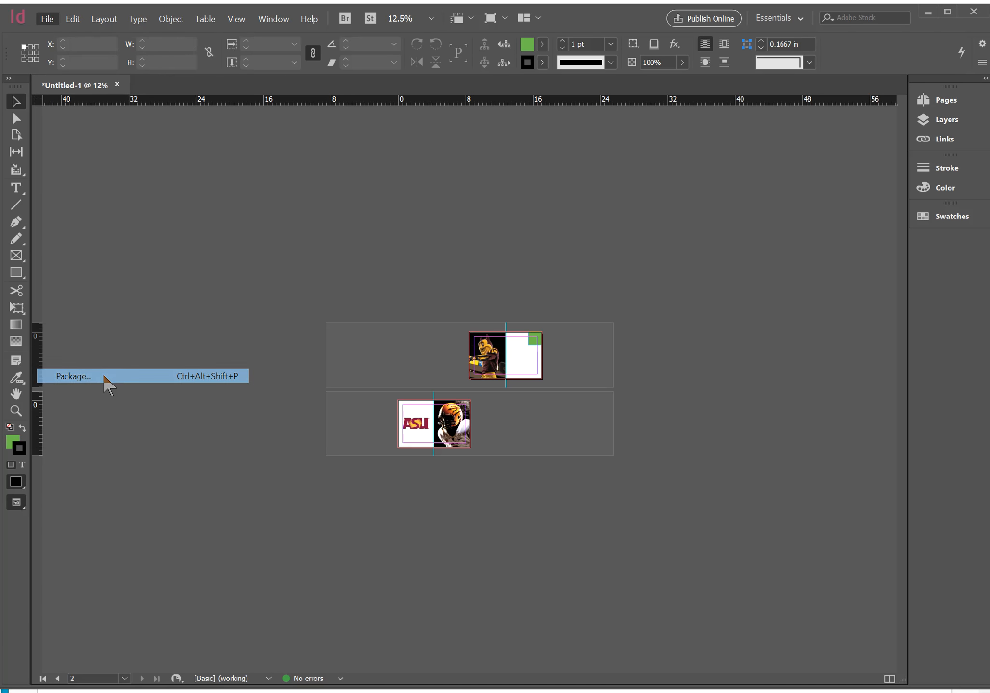
pyautogui.moveTo(840, 351); pyautogui.dragTo(413, 211)
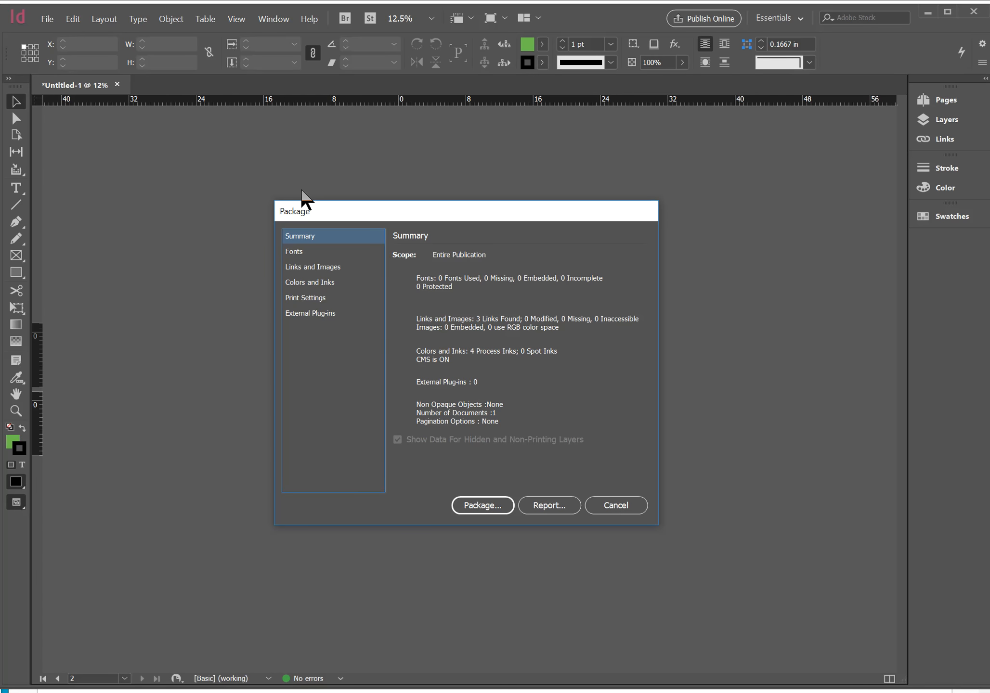
pyautogui.click(471, 505)
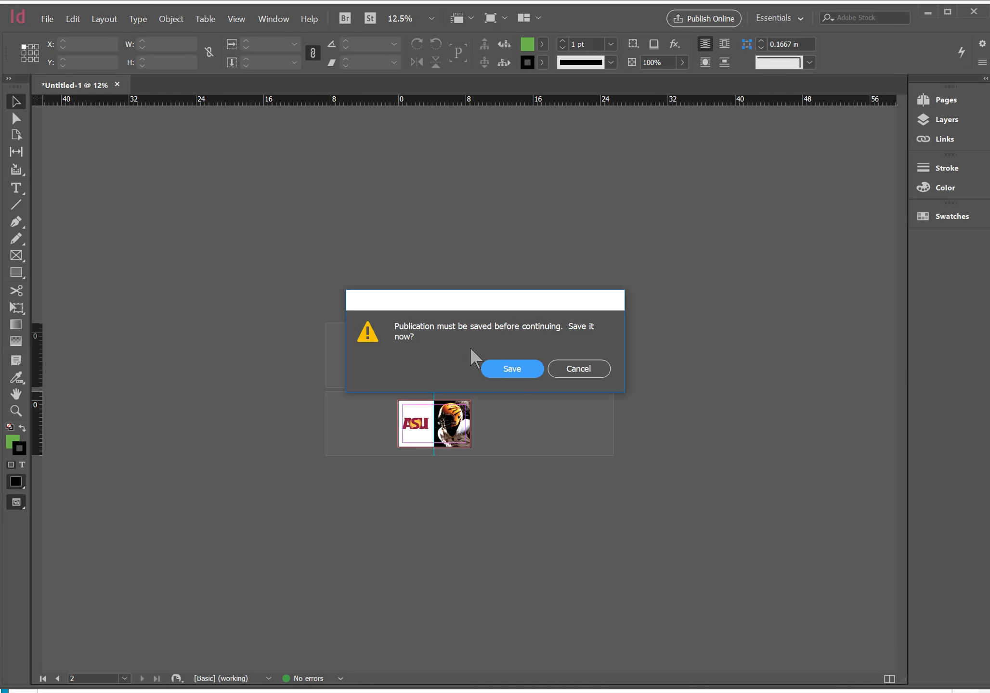
# Save the InDesign document in the wk5 proj folder, named 250_proj5_ followed by the student's surname
pyautogui.click(511, 368)
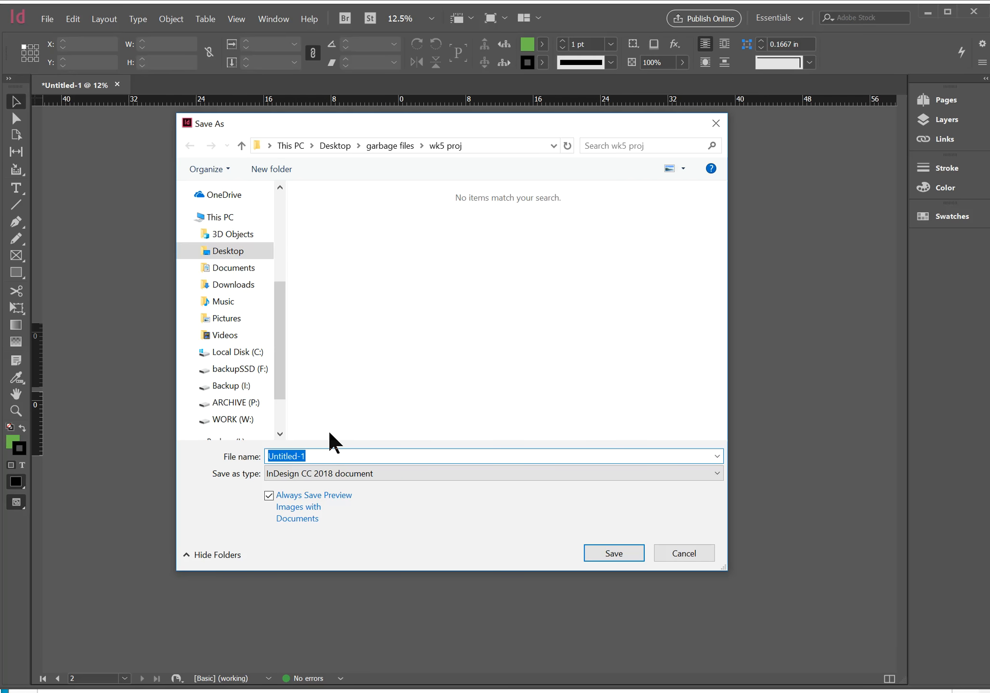
pyautogui.write('proj5_westover')
pyautogui.press('Left')
pyautogui.press('Left')
pyautogui.press('Left')
pyautogui.press('Left')
pyautogui.press('Left')
pyautogui.press('Left')
pyautogui.press('Left')
pyautogui.press('Left')
pyautogui.press('Left')
pyautogui.press('Left')
pyautogui.press('Left')
pyautogui.press('Left')
pyautogui.press('Left')
pyautogui.press('Left')
pyautogui.write('250_')
pyautogui.click(632, 554)
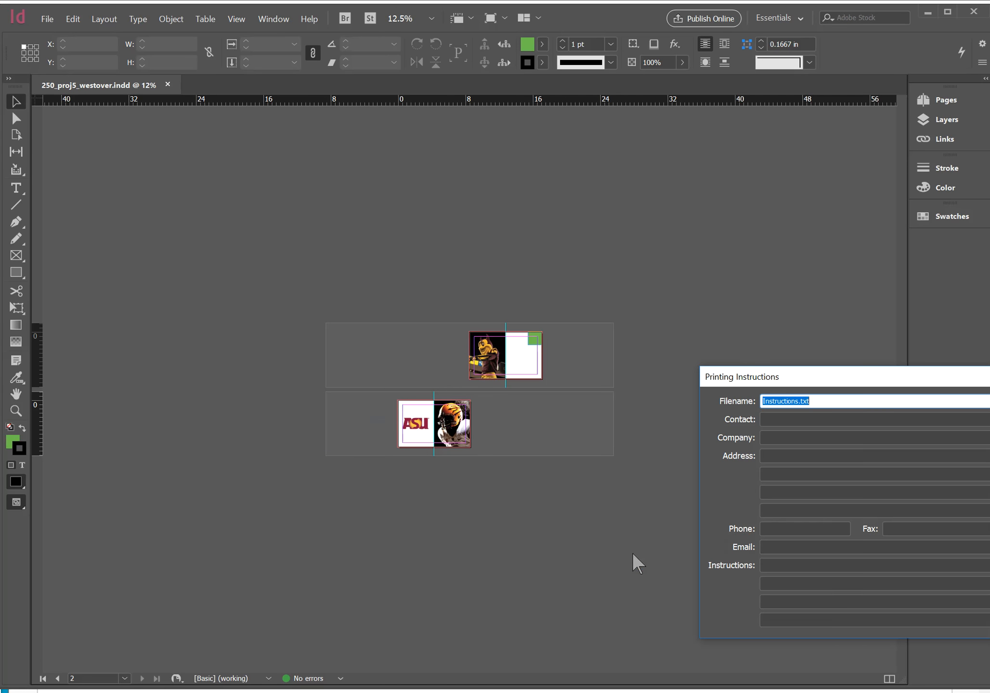
# Leave the printing instructions blank and package into wk5 proj with fonts, linked graphics, IDML and a PDF/X-1a:2001 print PDF
pyautogui.moveTo(795, 366); pyautogui.dragTo(440, 222)
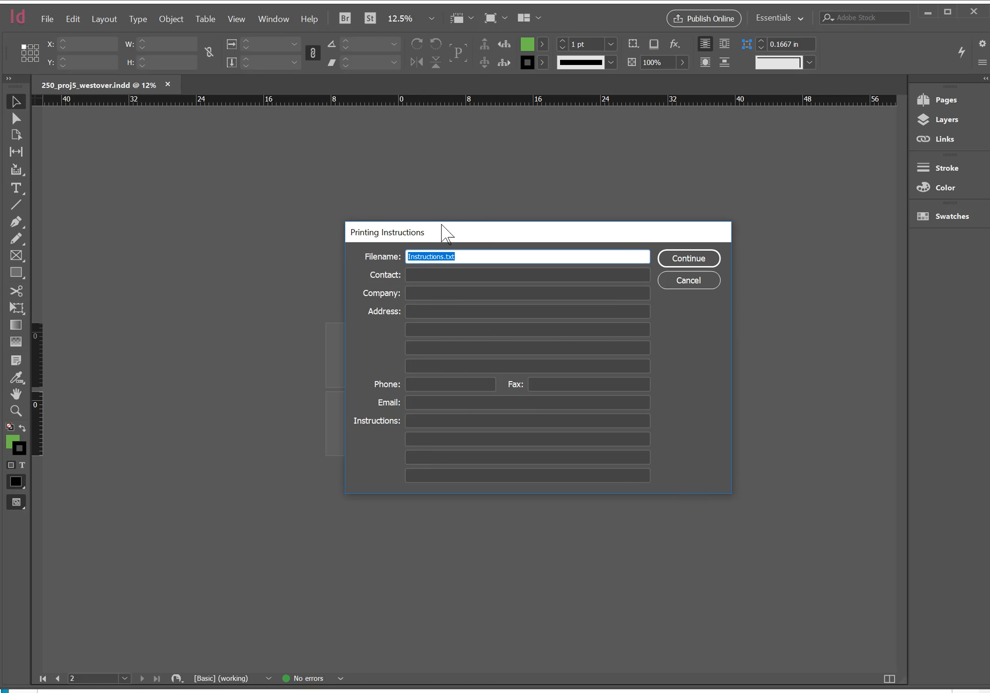
pyautogui.click(422, 275)
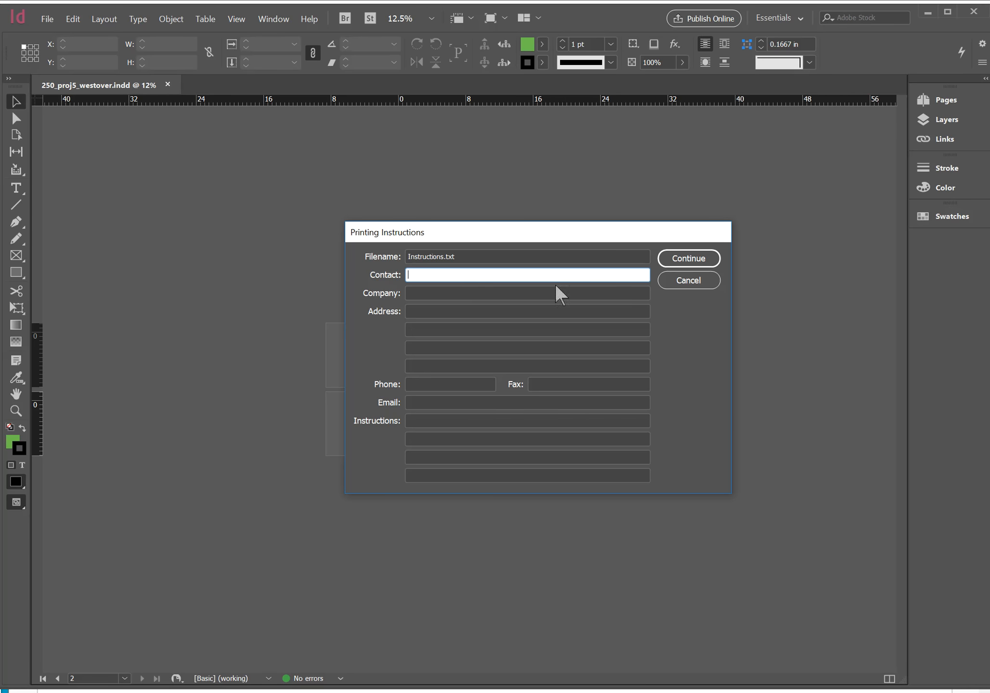
pyautogui.click(683, 262)
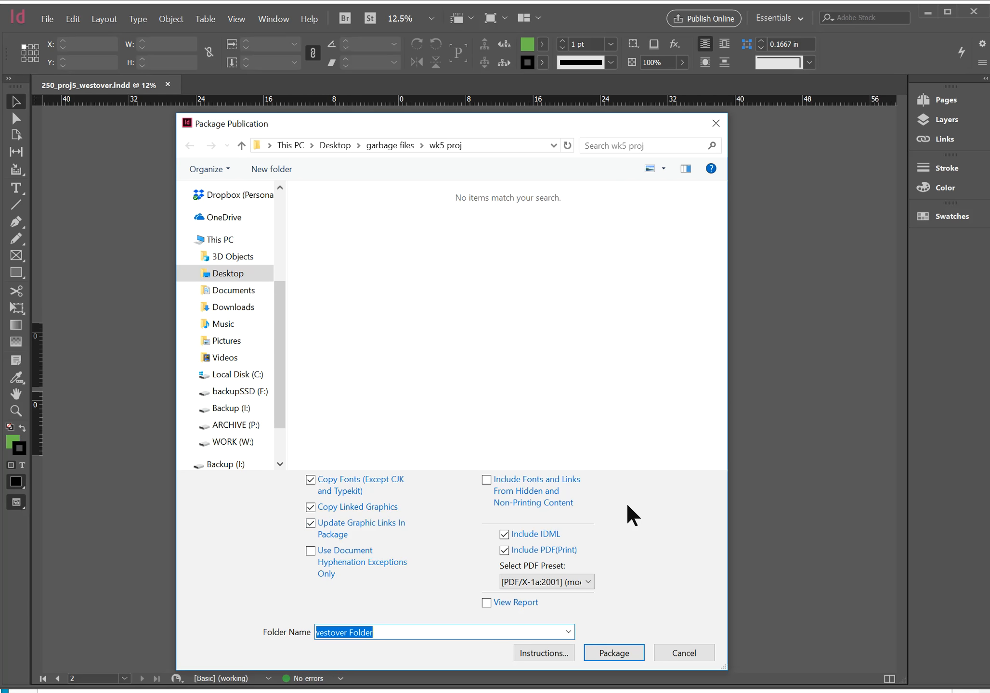
pyautogui.click(636, 648)
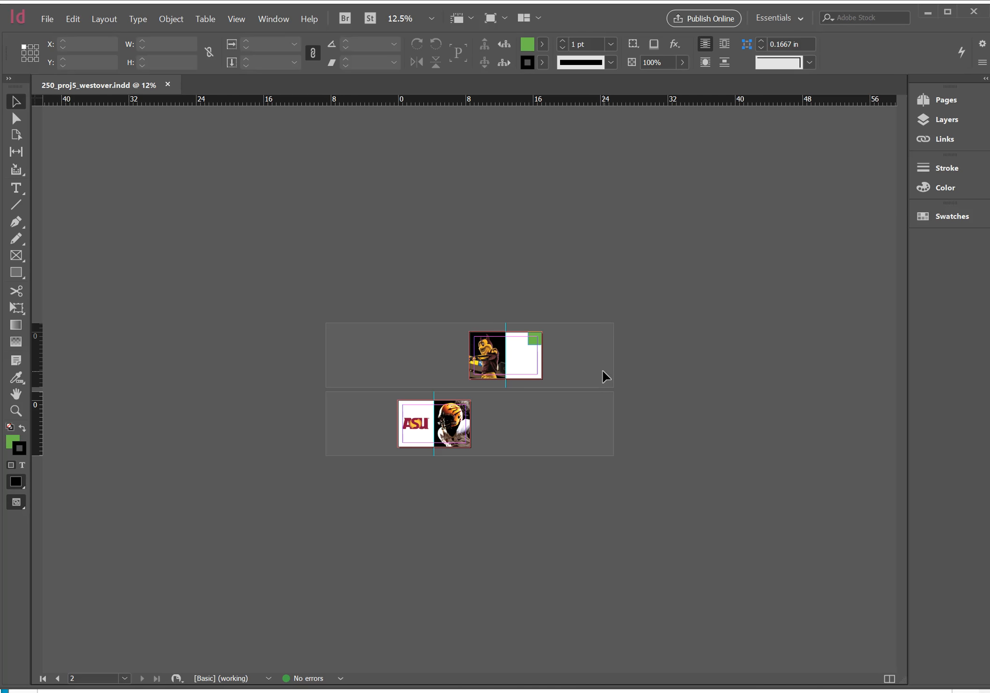
# Switch to File Explorer and open the packaged project folder's Links subfolder to examine the copied graphics
pyautogui.hotkey('alt', 'Tab')
pyautogui.hotkey('alt', 'Tab')
pyautogui.hotkey('alt', 'Tab')
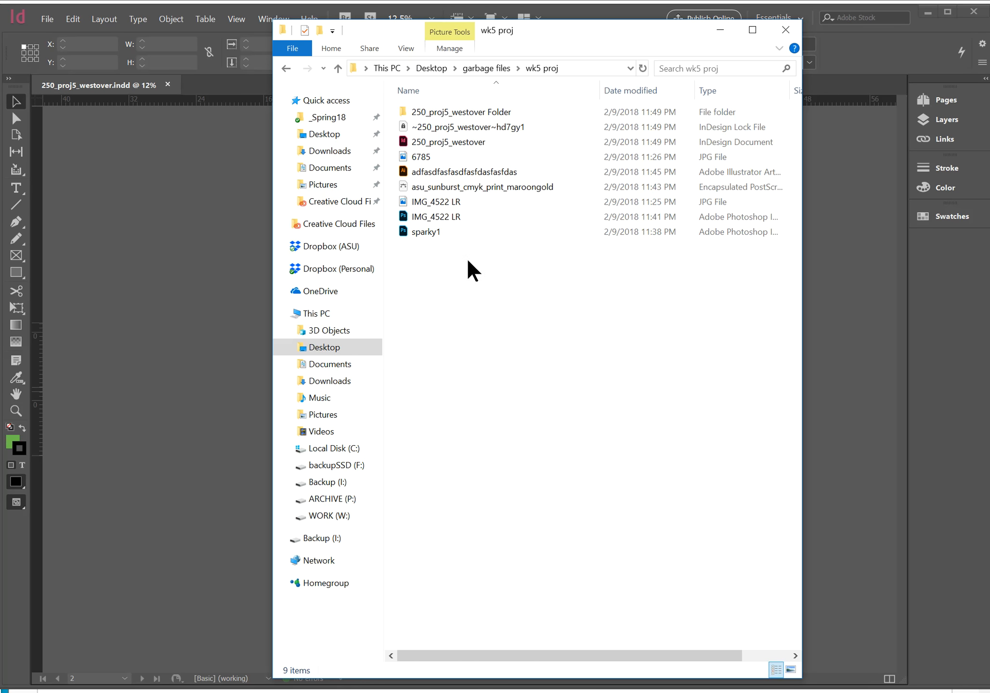
pyautogui.click(445, 115)
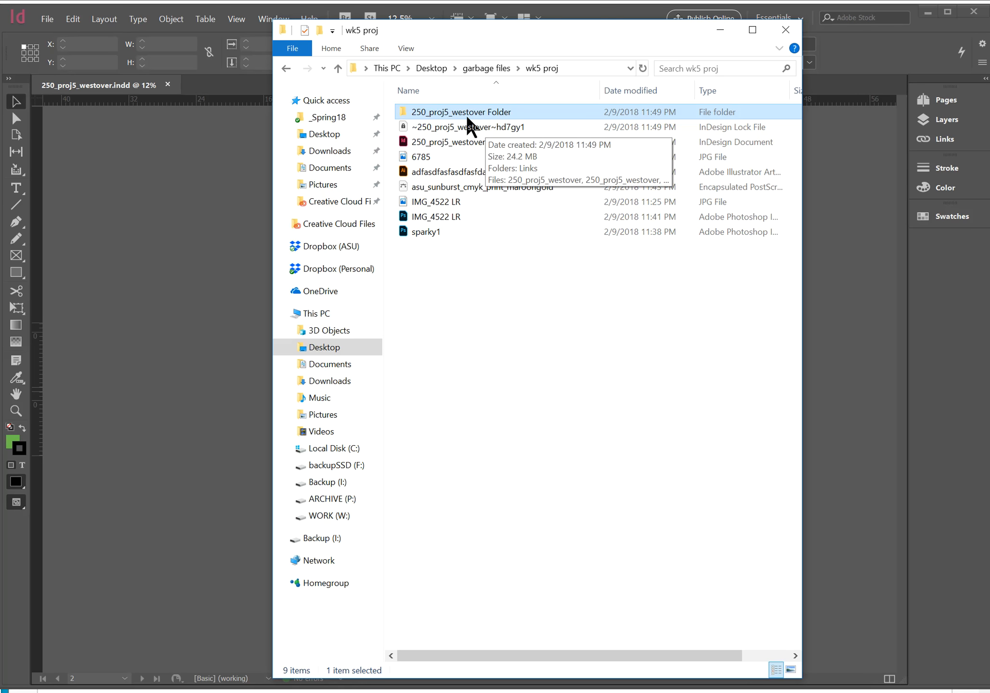
pyautogui.doubleClick(467, 107)
pyautogui.doubleClick(468, 112)
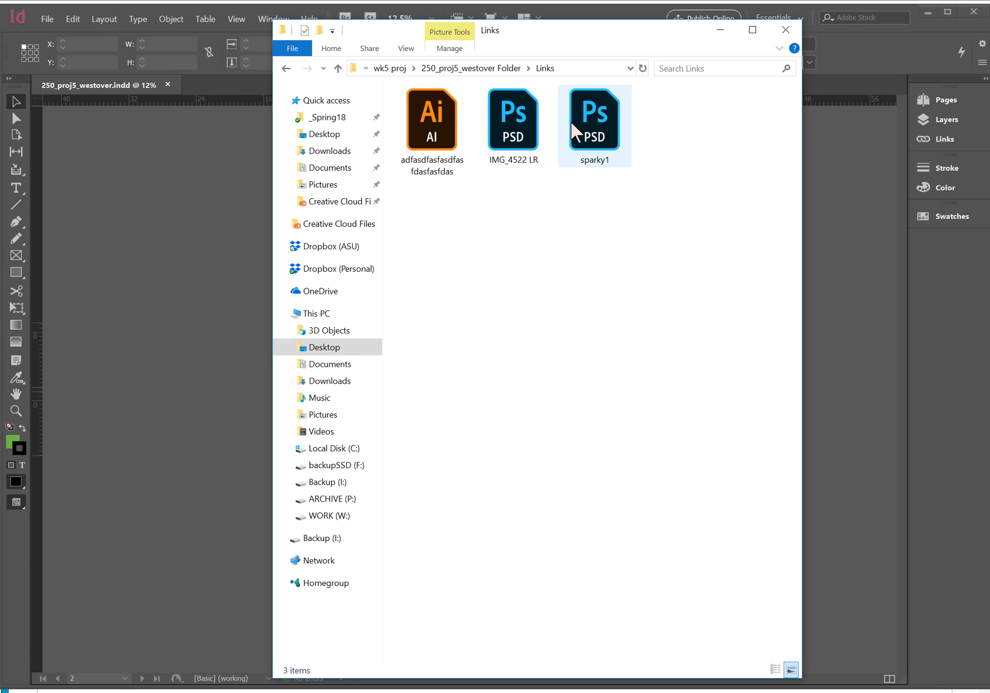
# Return to the packaged project folder and examine its InDesign Markup and InDesign document files
pyautogui.click(498, 71)
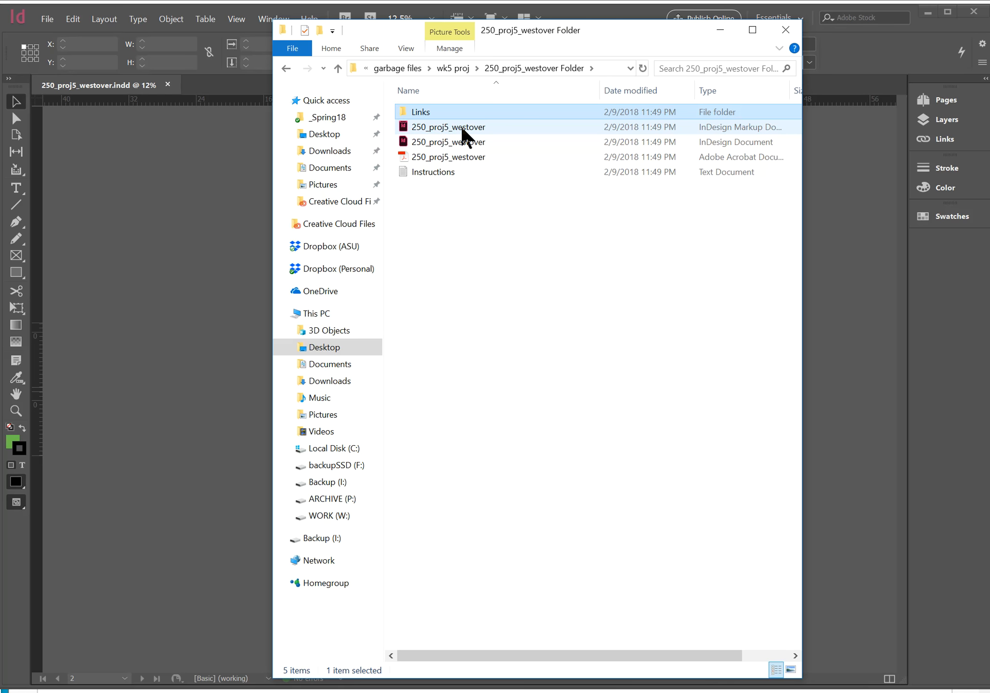
pyautogui.click(445, 127)
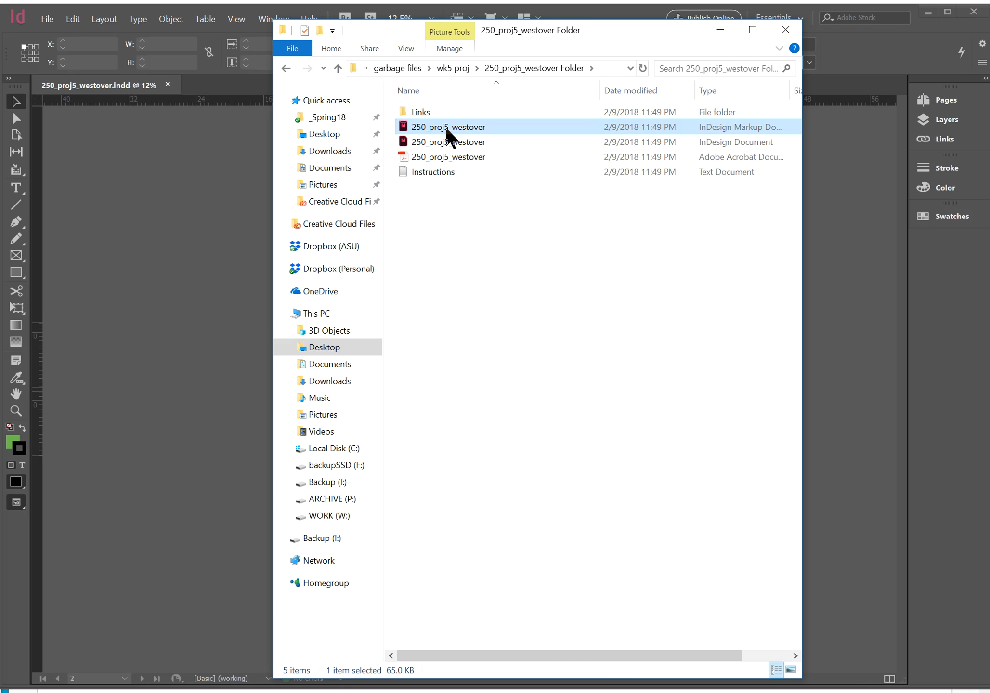
pyautogui.click(442, 141)
pyautogui.click(442, 132)
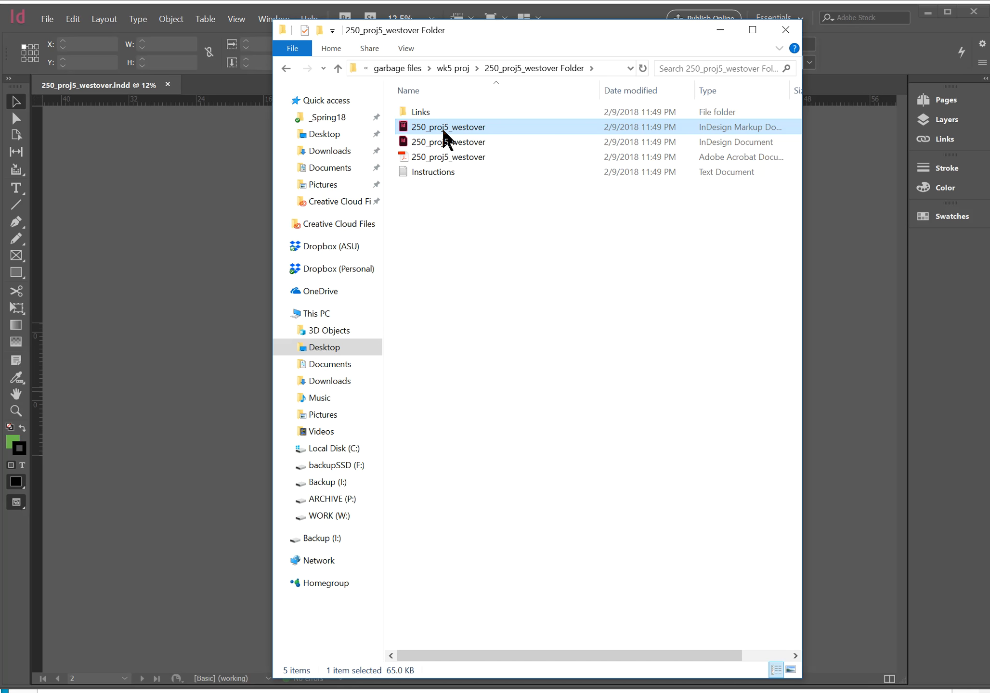
# Return to InDesign and start an Adobe PDF (Print) export that replaces the existing PDF in the packaged project folder
pyautogui.click(445, 158)
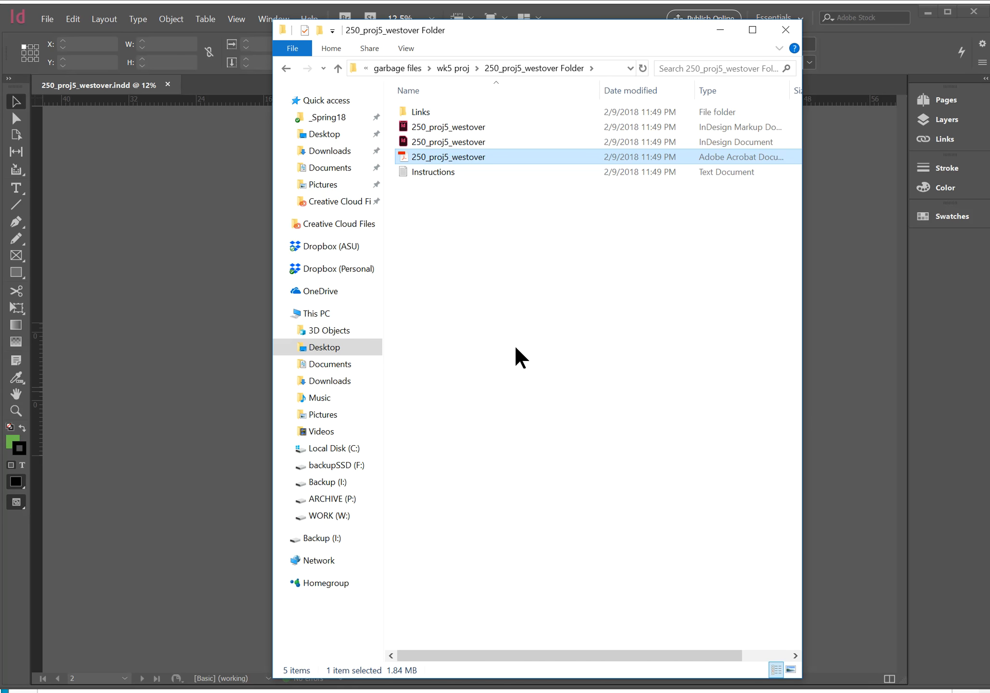
pyautogui.click(236, 260)
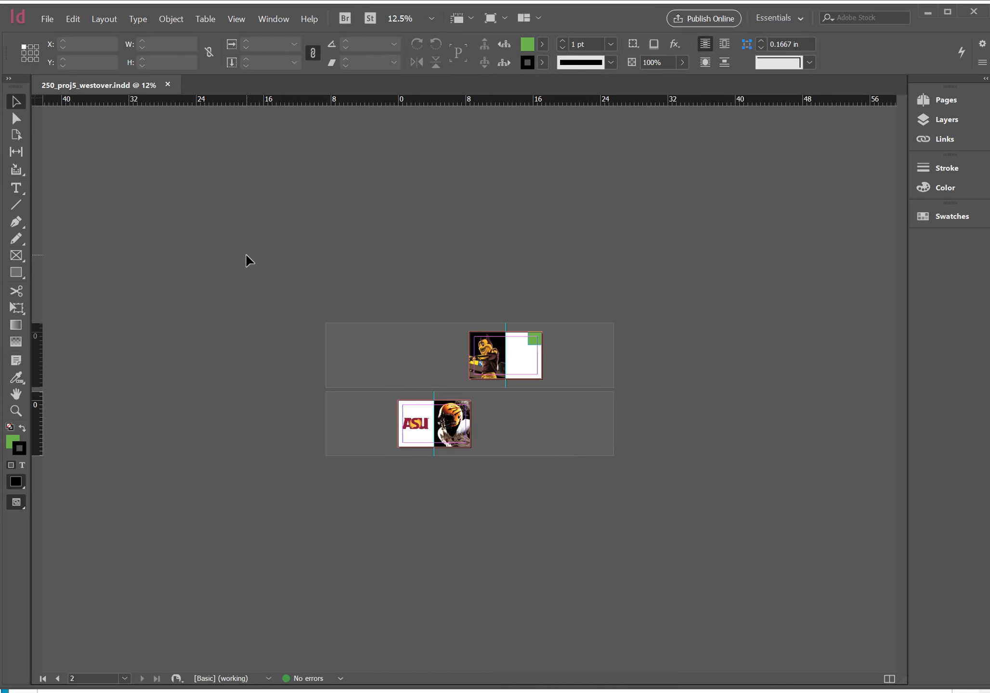
pyautogui.click(44, 20)
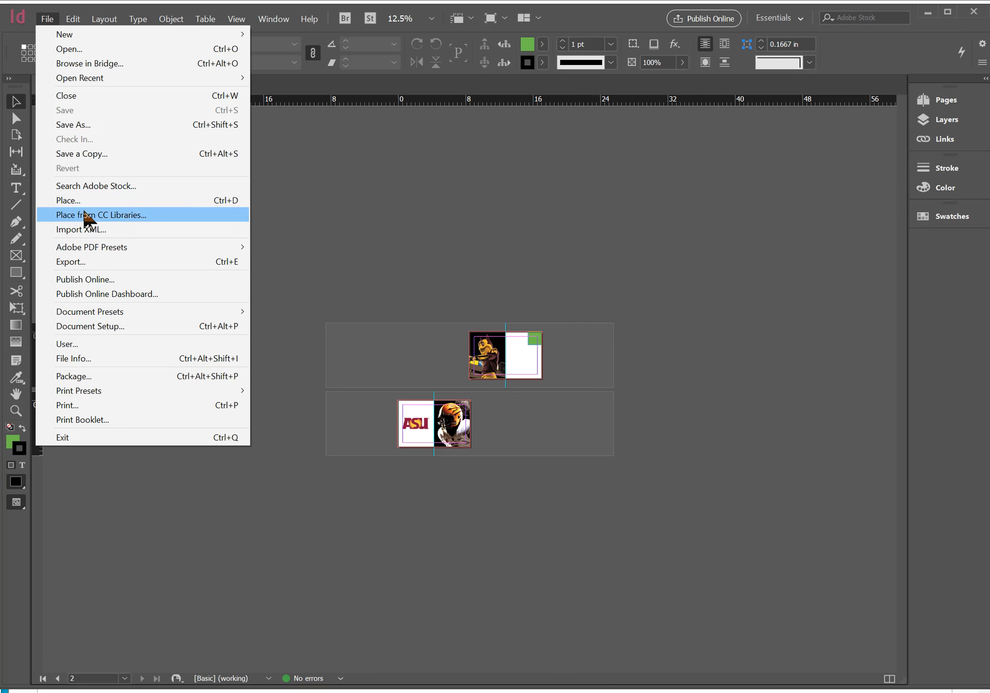
pyautogui.click(77, 261)
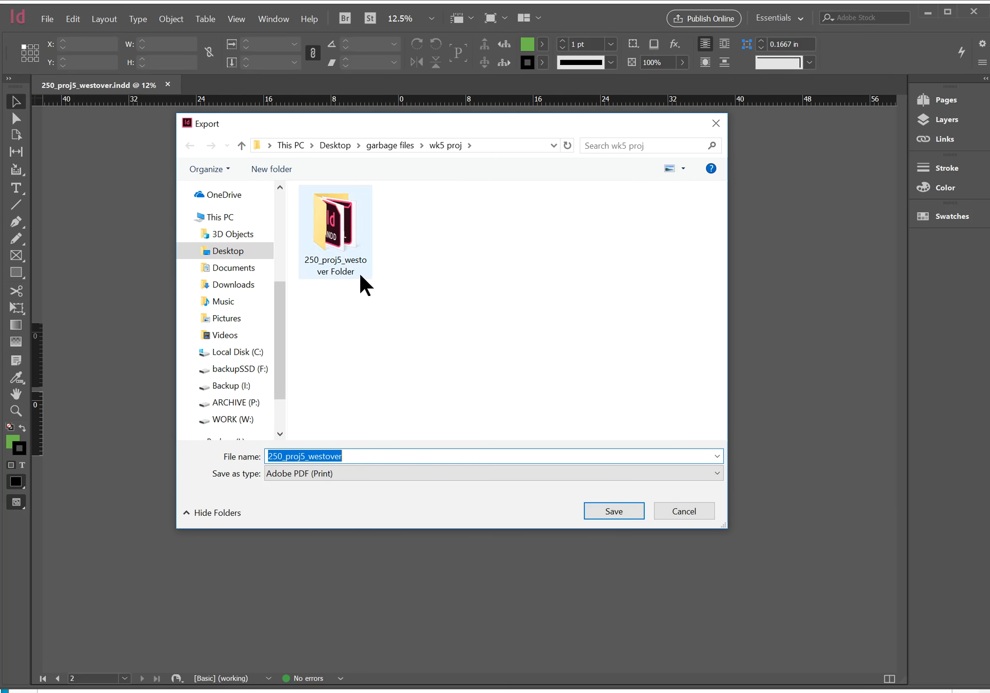
pyautogui.doubleClick(344, 225)
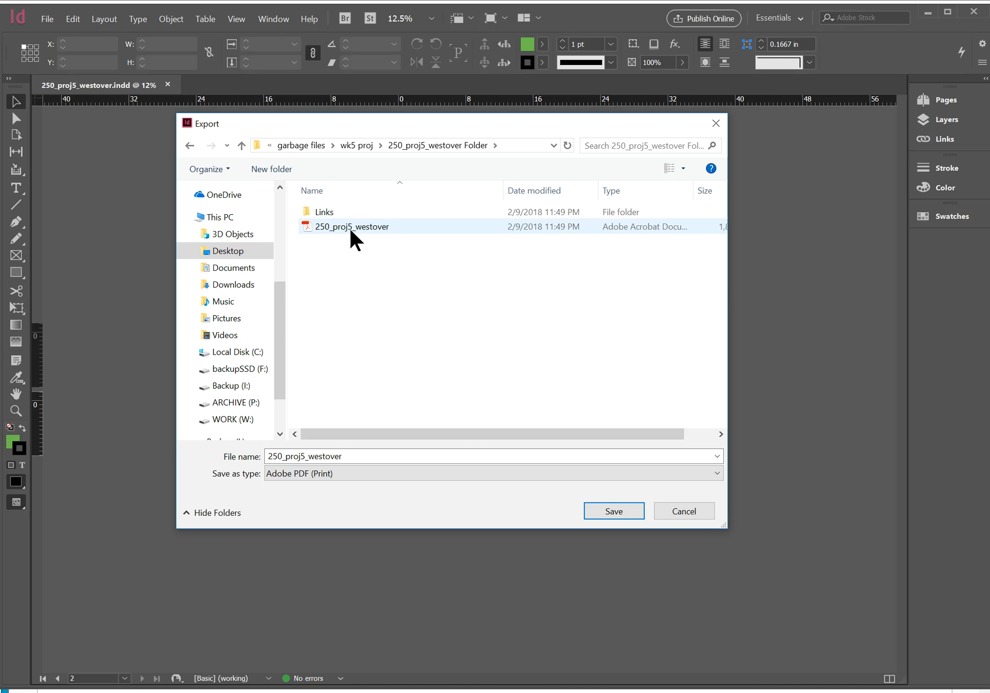
pyautogui.click(351, 230)
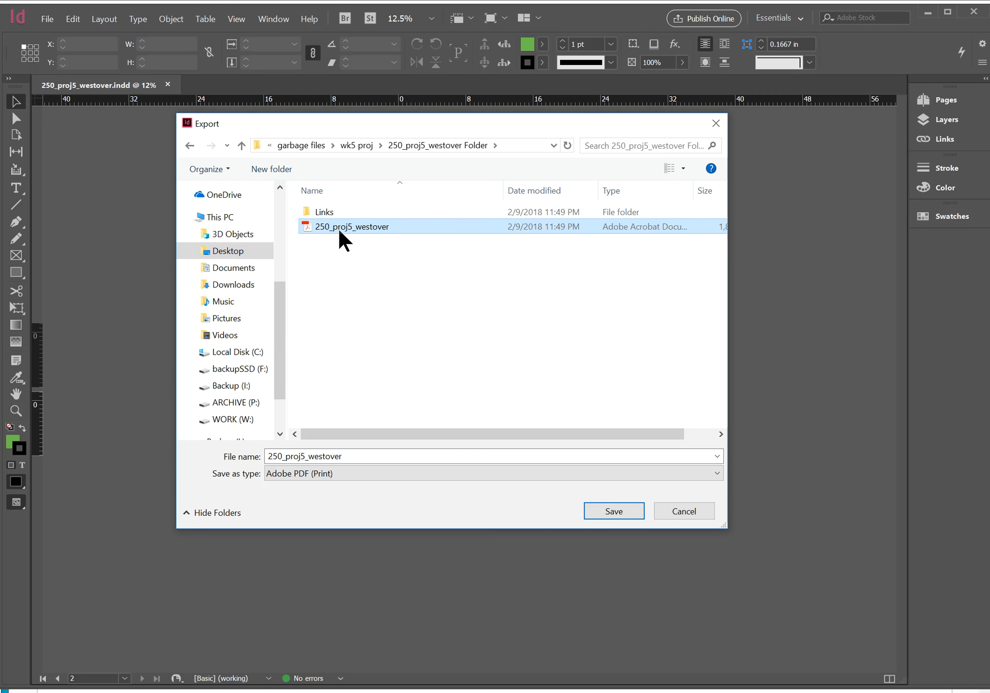
pyautogui.click(612, 511)
pyautogui.moveTo(907, 445); pyautogui.dragTo(483, 245)
pyautogui.click(499, 316)
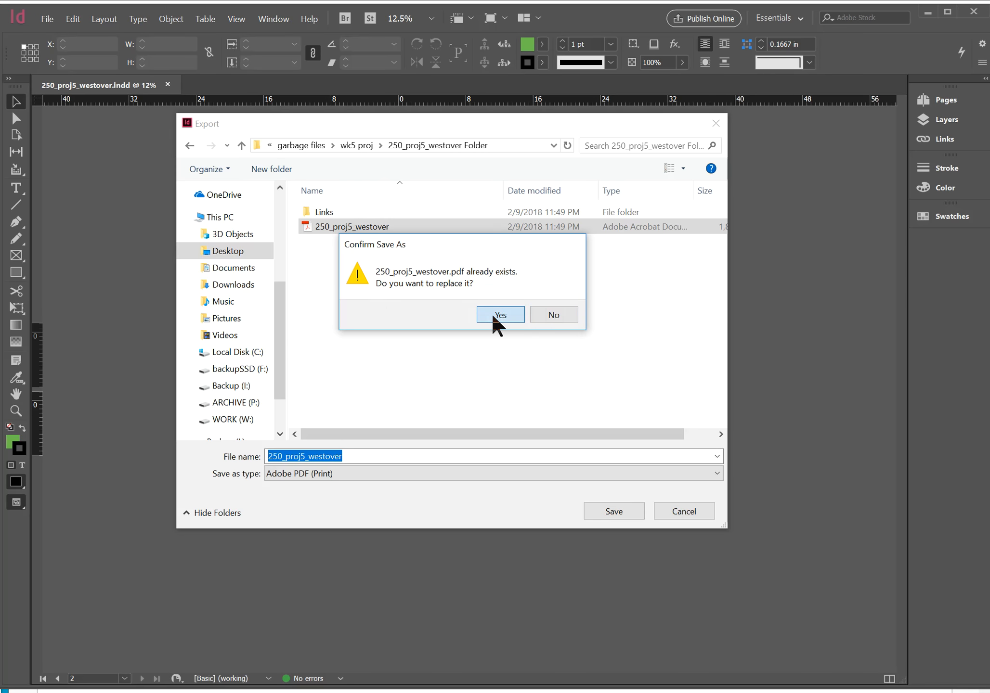
pyautogui.moveTo(776, 278); pyautogui.dragTo(357, 110)
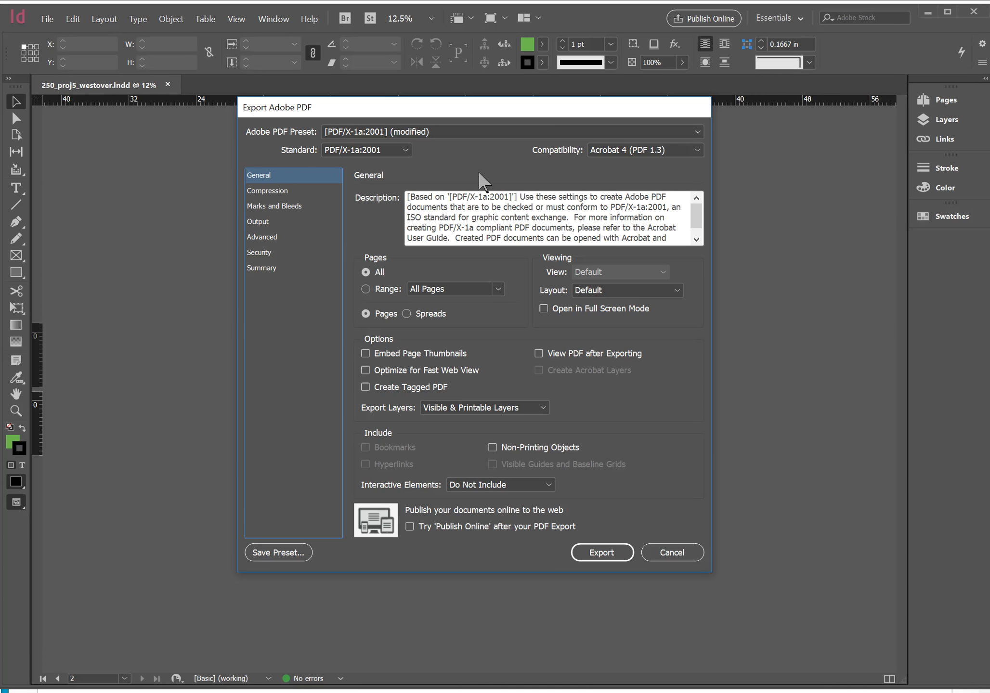
# Export the PDF with the unmodified PDF/X-1a:2001 preset, document bleed settings, crop marks and bleed marks
pyautogui.click(418, 135)
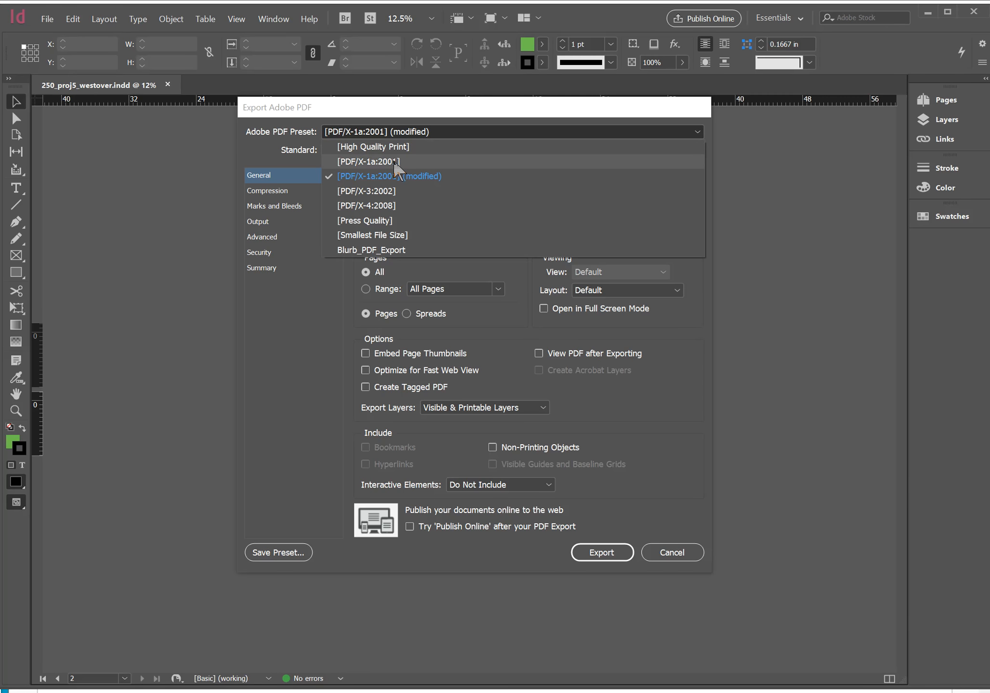
pyautogui.click(382, 163)
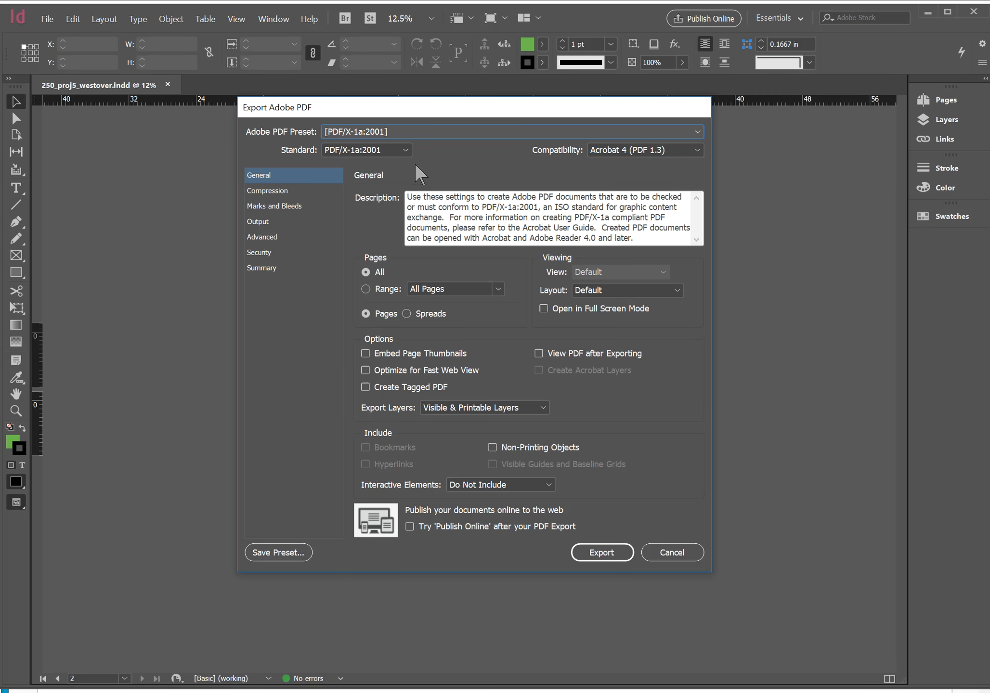
pyautogui.click(293, 212)
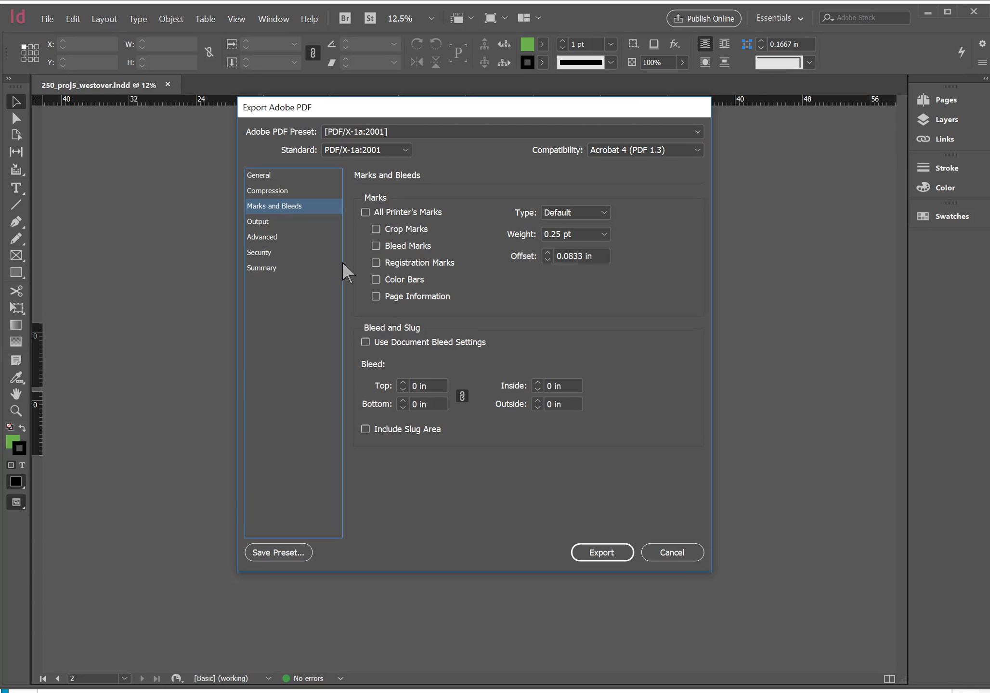
pyautogui.click(366, 343)
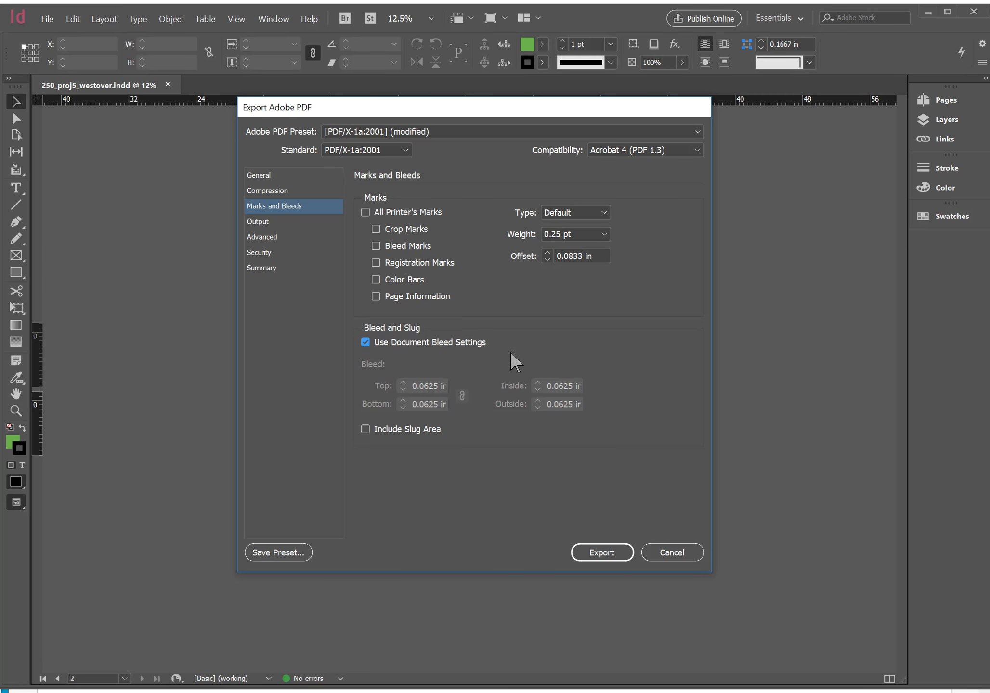
pyautogui.click(376, 230)
pyautogui.click(375, 247)
pyautogui.click(598, 550)
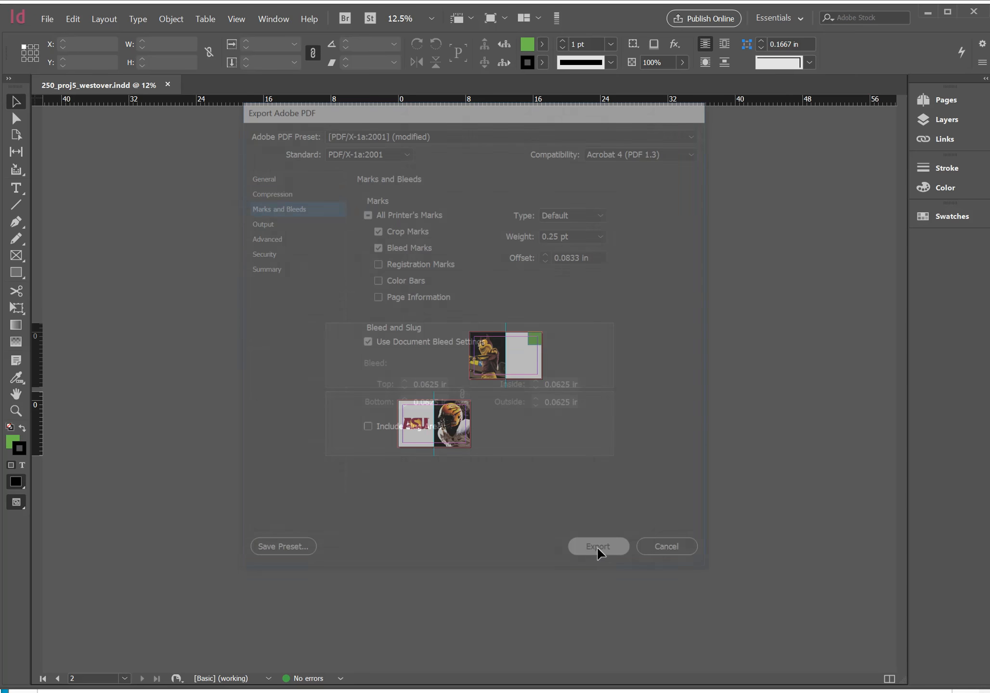
# Open the exported PDF from the packaged folder in Acrobat to examine its crop and bleed marks, close it and return to File Explorer
pyautogui.hotkey('alt', 'Tab')
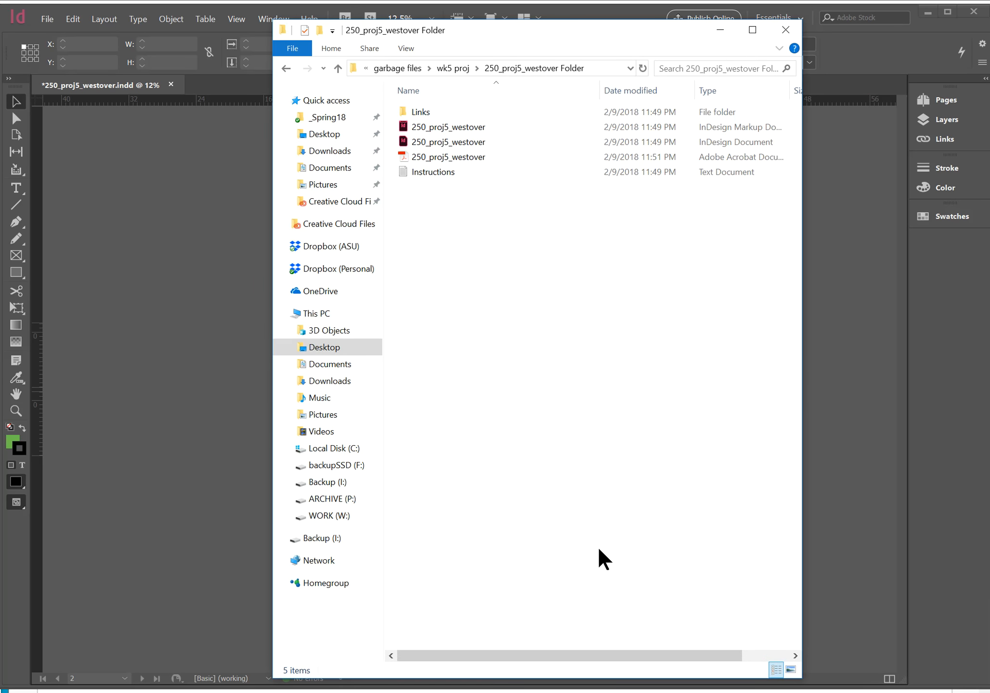
pyautogui.click(439, 158)
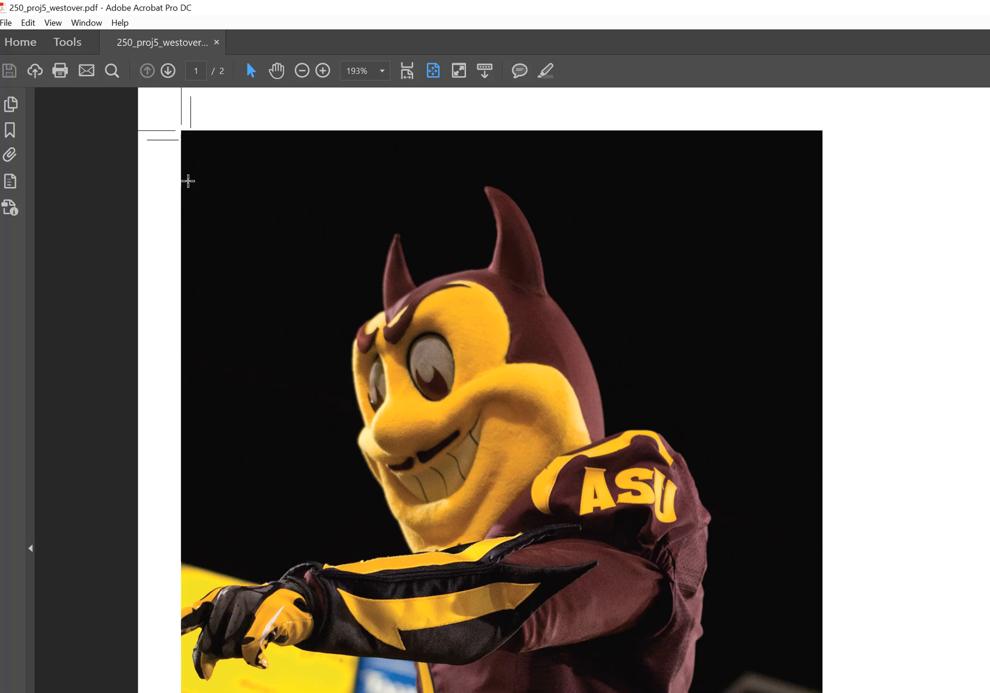
pyautogui.click(216, 42)
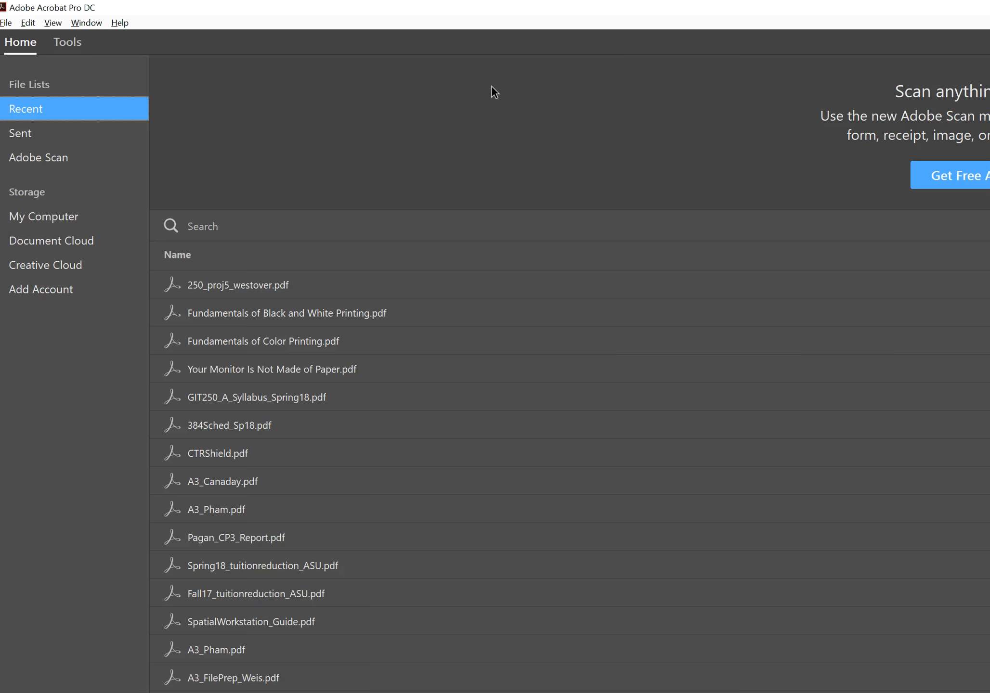
pyautogui.hotkey('alt', 'Tab')
pyautogui.hotkey('alt', 'Tab')
pyautogui.hotkey('alt', 'Tab')
pyautogui.hotkey('alt', 'Tab')
pyautogui.hotkey('alt', 'Tab')
pyautogui.hotkey('alt', 'Tab')
pyautogui.hotkey('alt', 'Tab')
pyautogui.hotkey('alt', 'Tab')
pyautogui.hotkey('alt', 'Tab')
pyautogui.hotkey('alt', 'Tab')
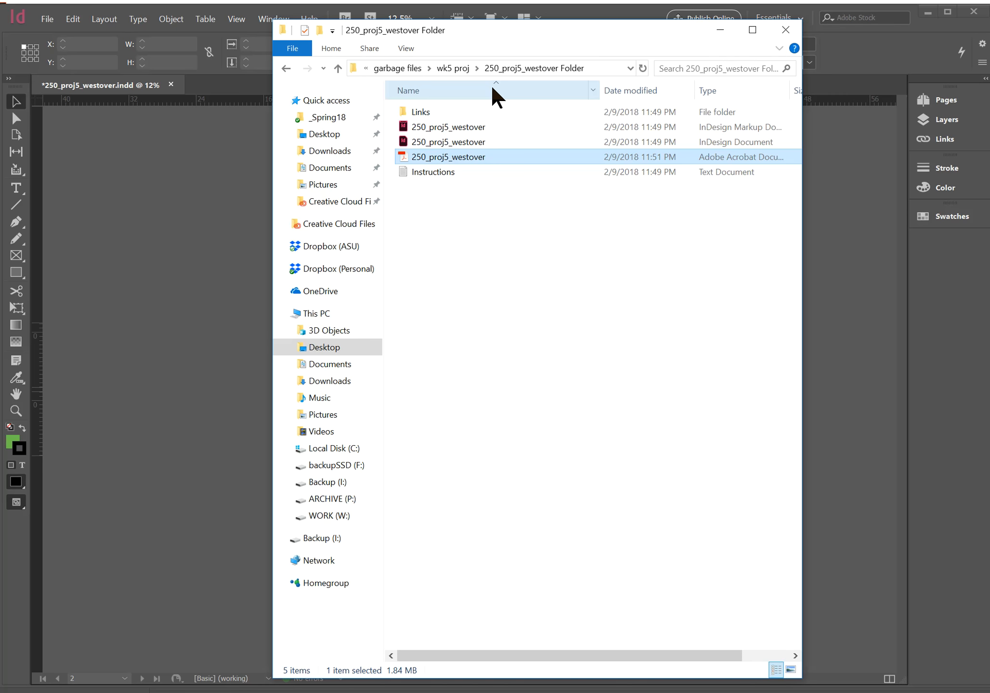
# Compress the packaged project folder inside wk5 proj into a zipped folder, keeping the default name
pyautogui.click(462, 65)
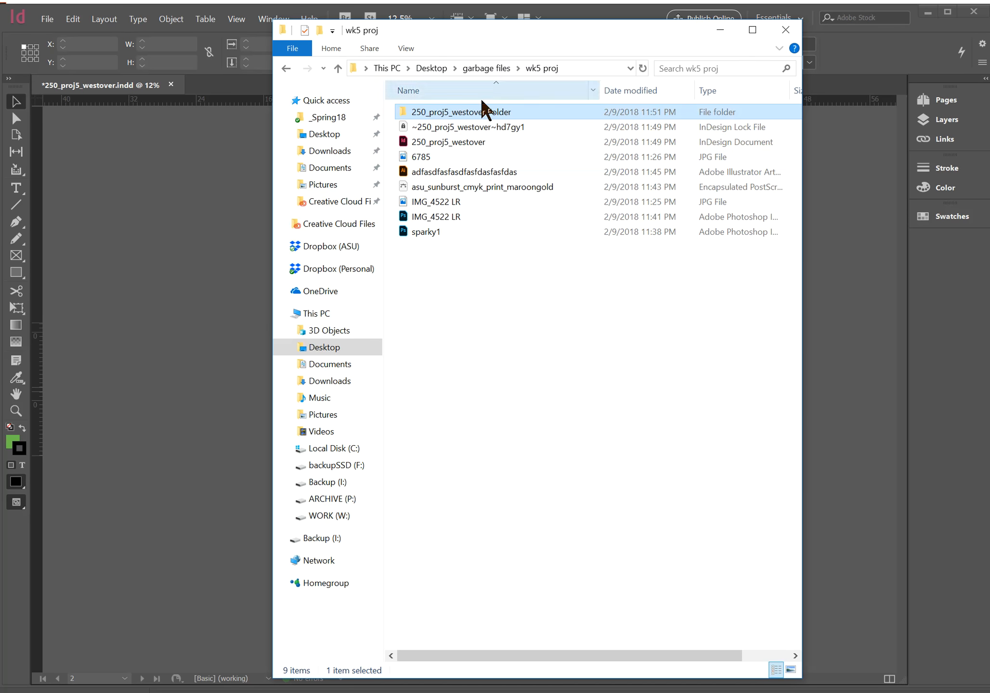
pyautogui.doubleClick(406, 110)
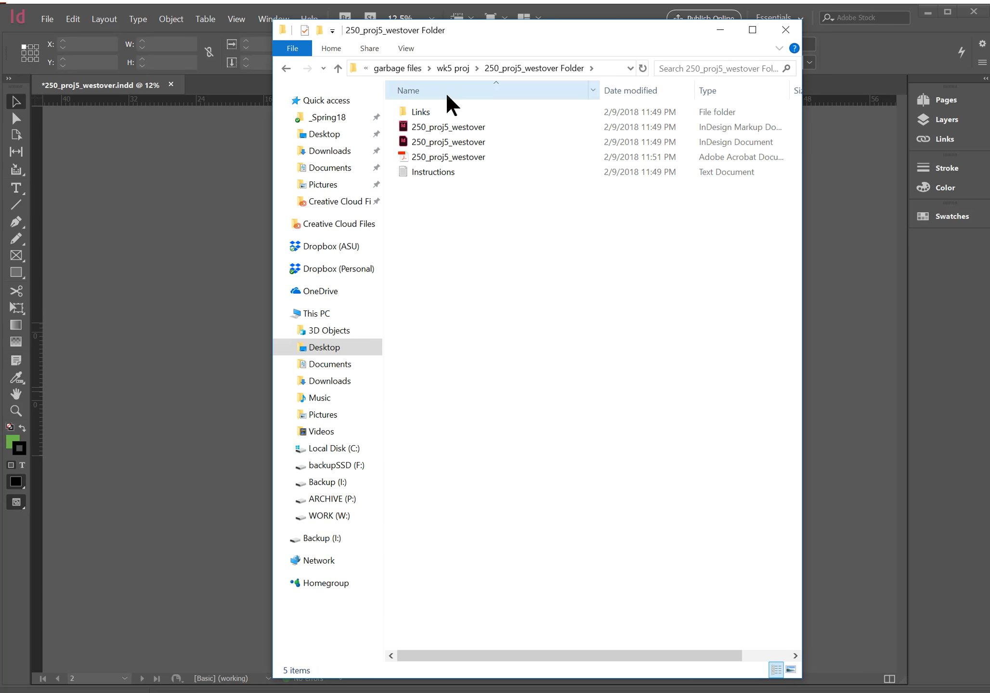
pyautogui.click(453, 68)
pyautogui.rightClick(468, 111)
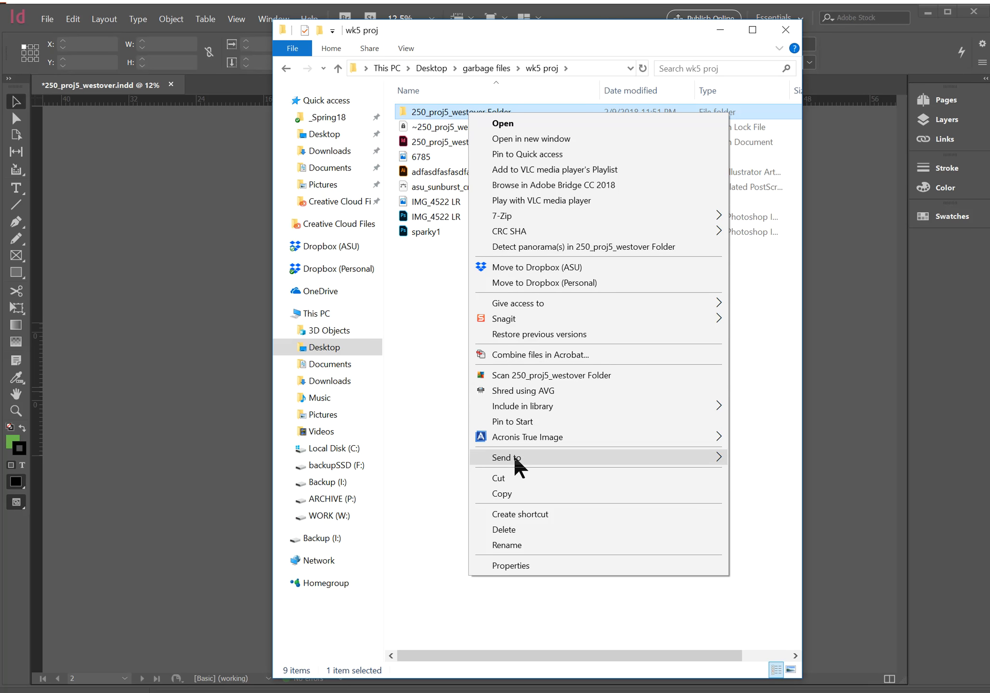
pyautogui.moveTo(515, 458)
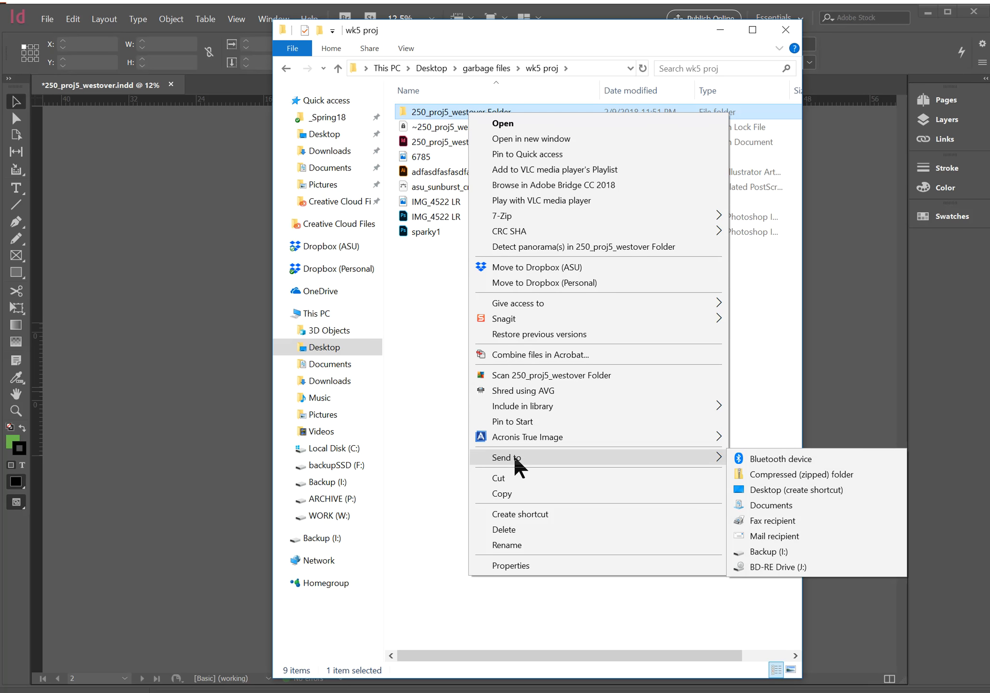
pyautogui.click(815, 473)
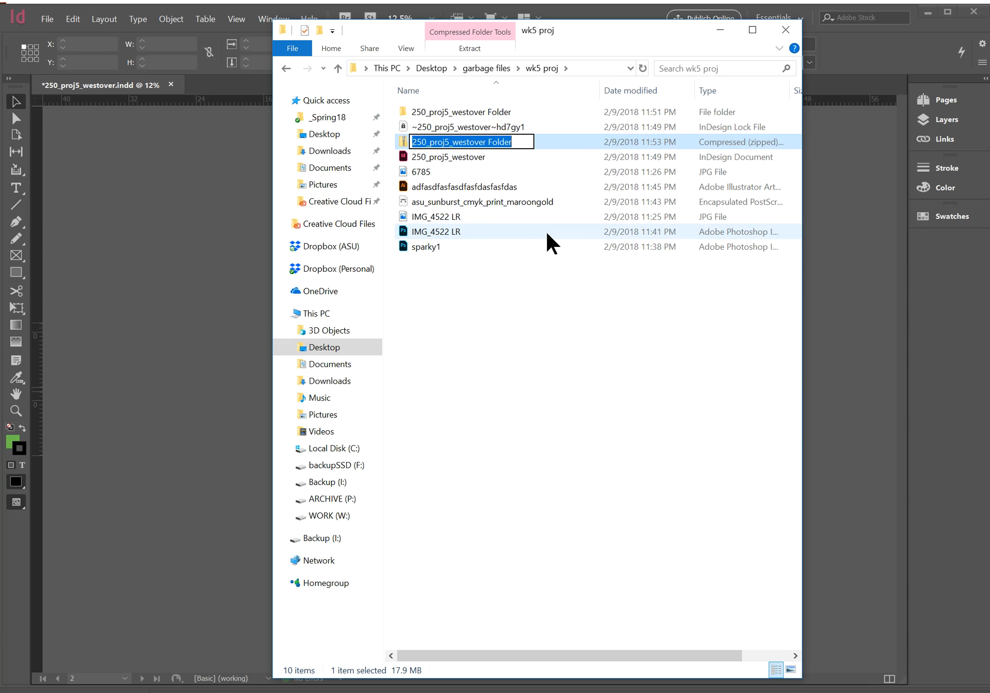
pyautogui.press('Return')
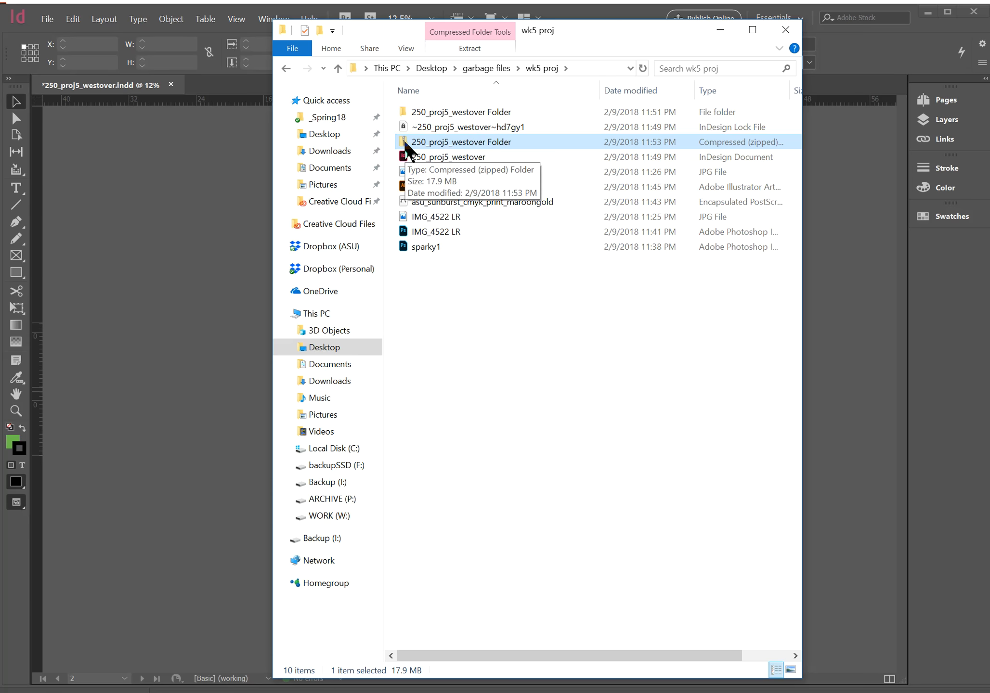
# Switch to the Blackboard assignment page in the browser and examine the file attachment, comments and submit options
pyautogui.hotkey('alt', 'Tab')
pyautogui.hotkey('alt', 'Tab')
pyautogui.hotkey('alt', 'Tab')
pyautogui.hotkey('alt', 'Tab')
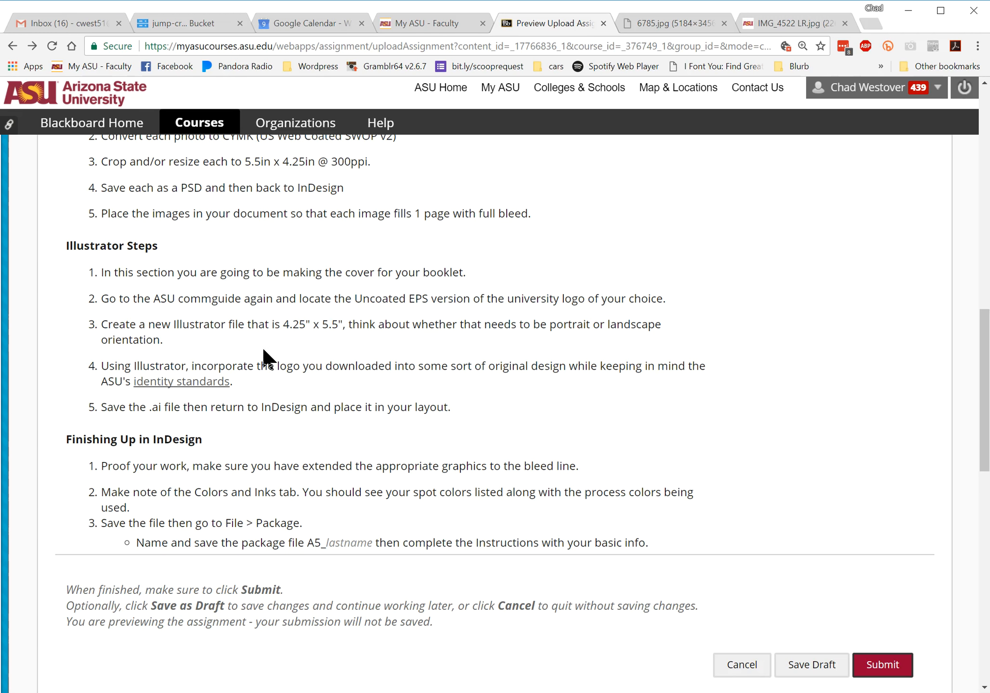
pyautogui.scroll(-13, 290, 343)
pyautogui.scroll(4, 170, 294)
pyautogui.scroll(-5, 170, 291)
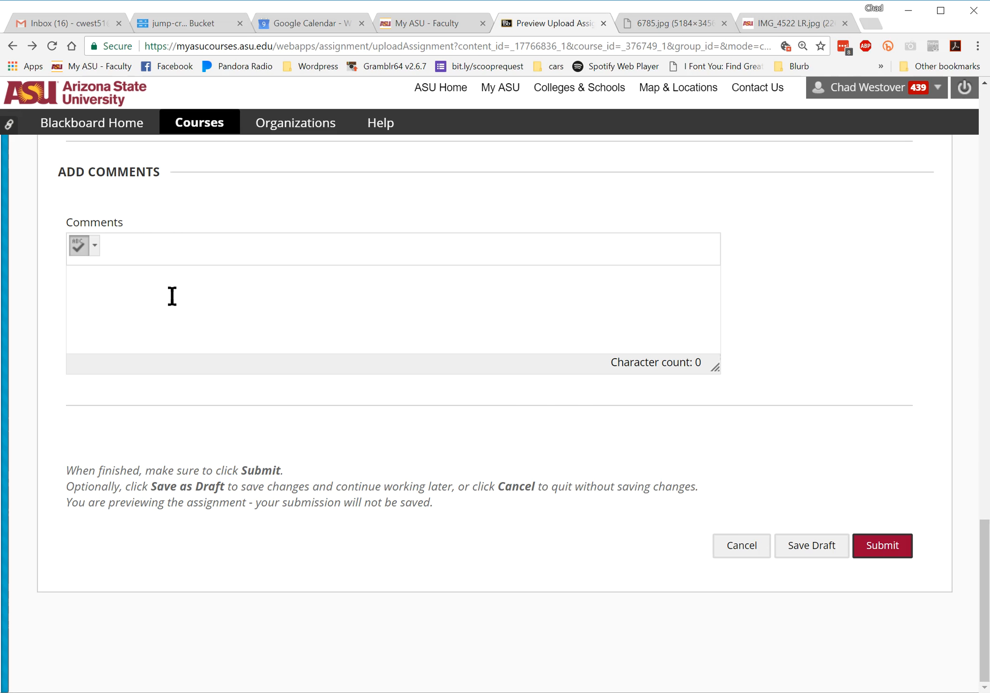
pyautogui.scroll(4, 170, 292)
pyautogui.scroll(-4, 170, 292)
pyautogui.scroll(3, 172, 296)
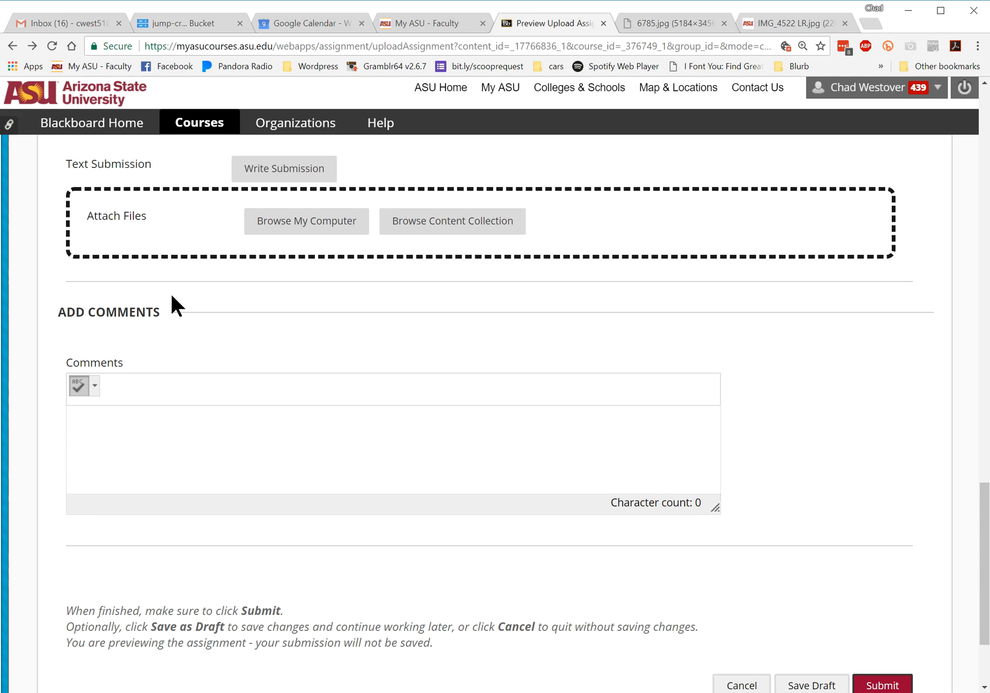
pyautogui.scroll(-3, 336, 405)
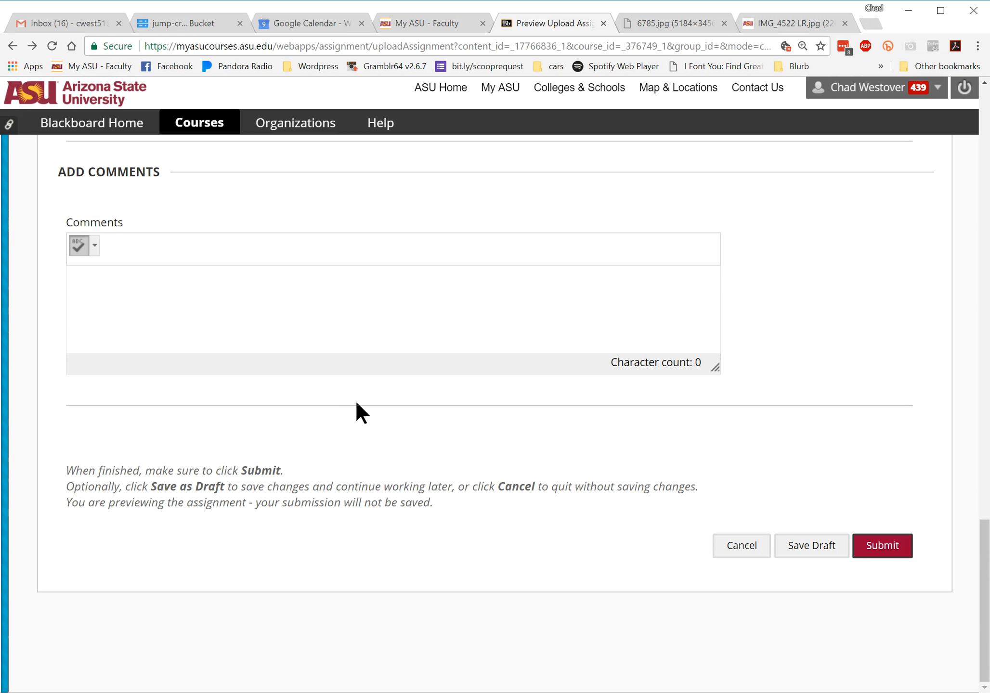
pyautogui.scroll(4, 353, 344)
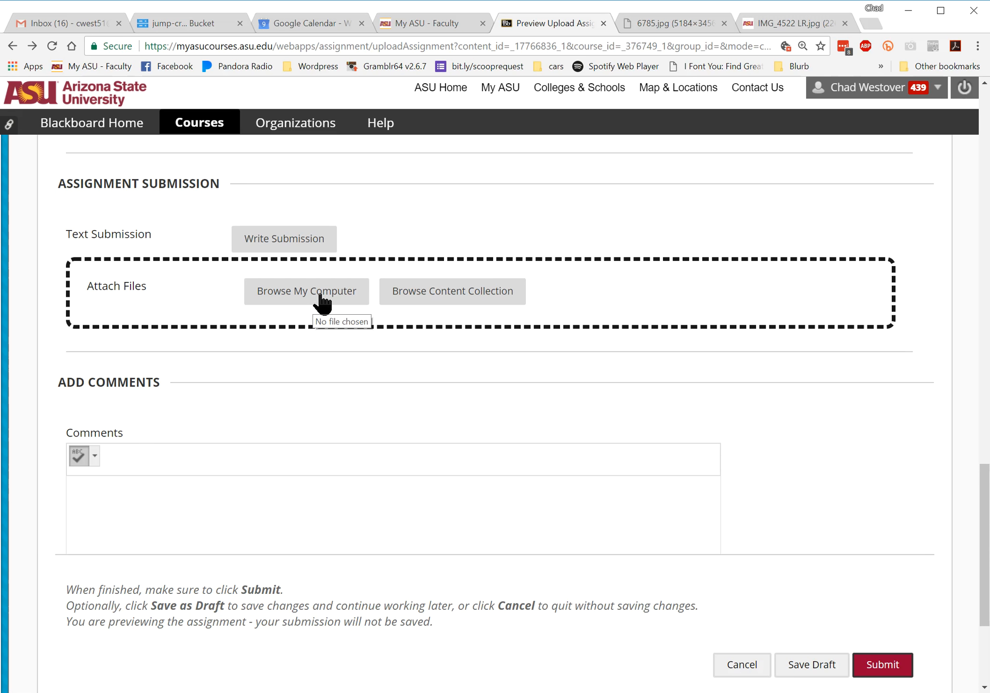
pyautogui.scroll(-4, 593, 482)
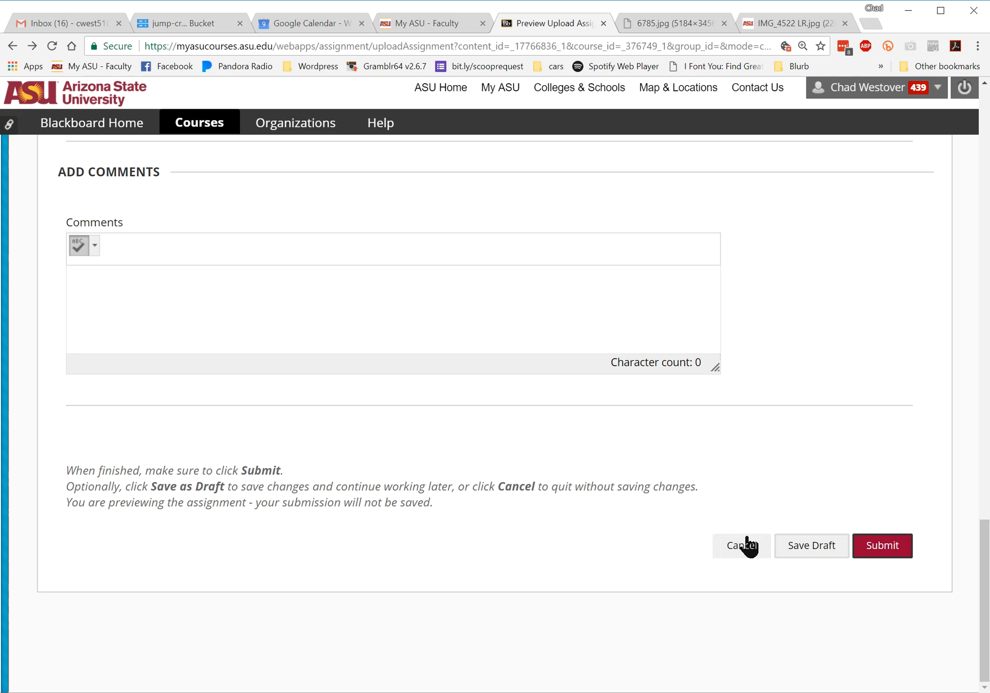